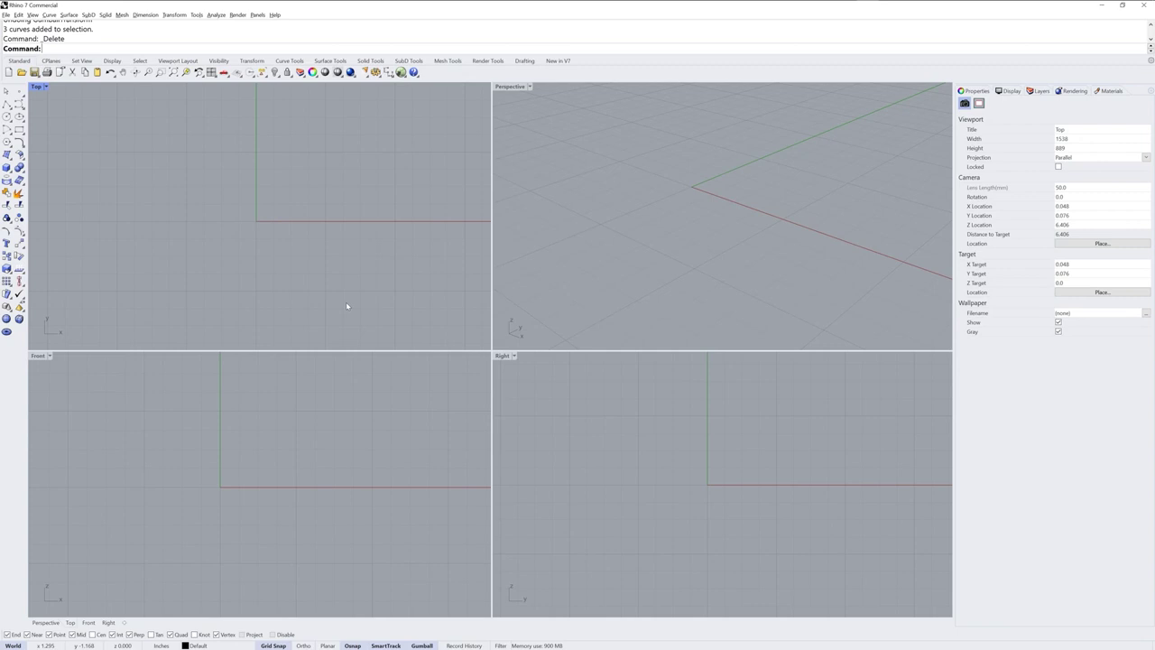
- Draw an open L-shaped polyline in the Top view through the points 0,1, then 1,1 and 1,0
right_click_drag(316, 228, 303, 219)
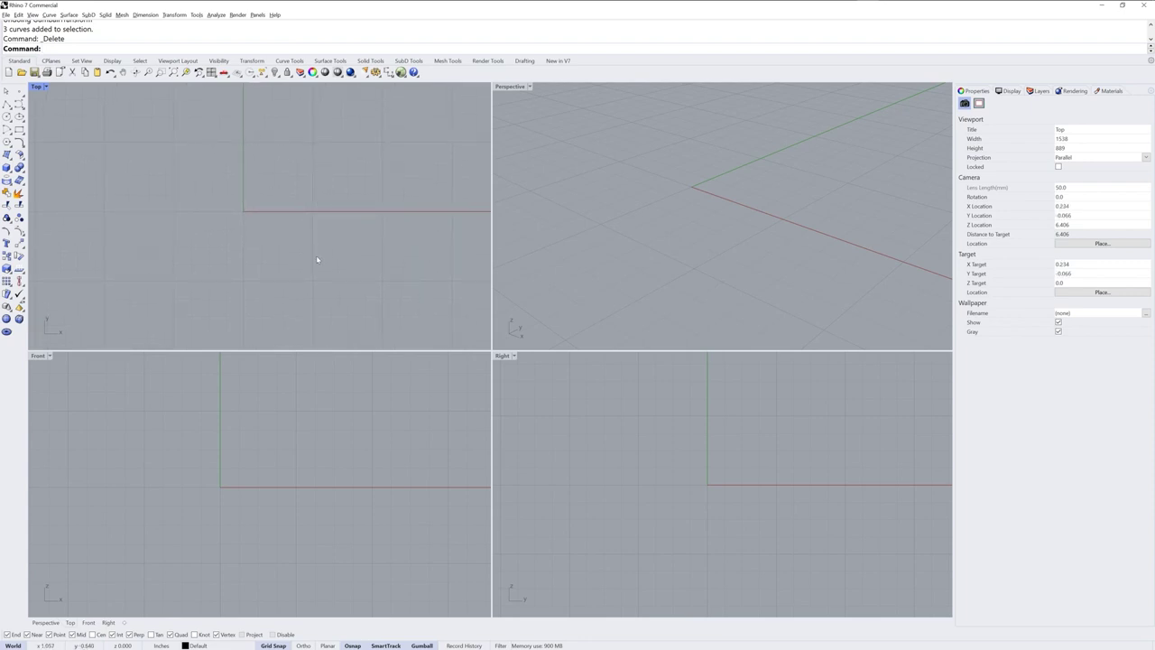
left_click(7, 104)
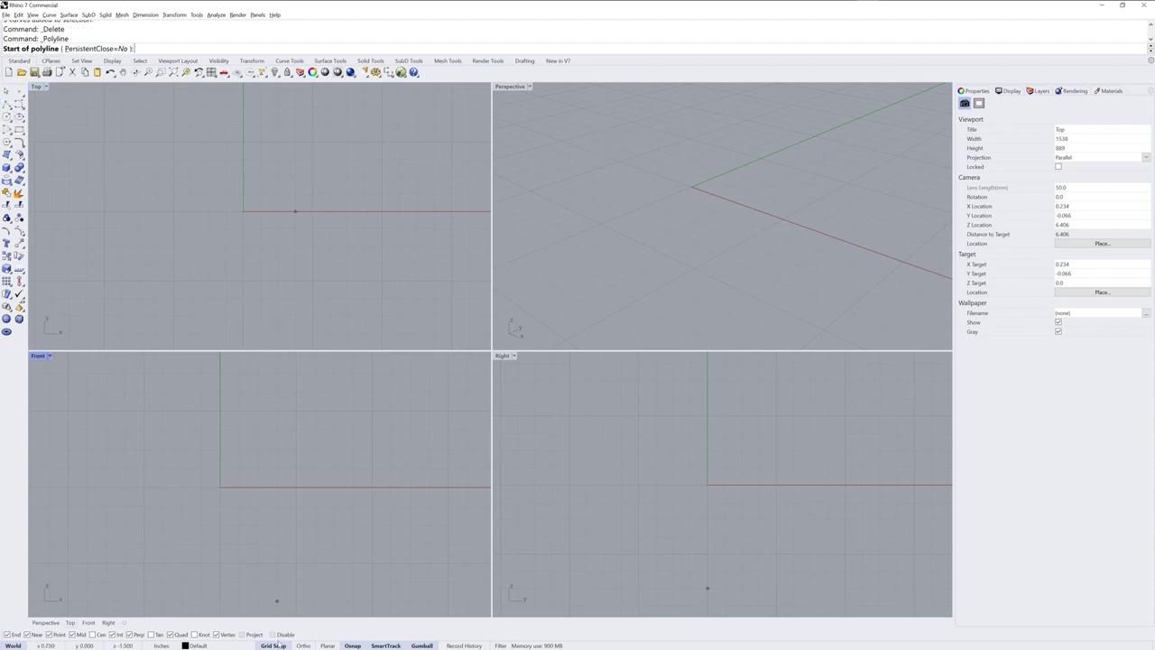
left_click(243, 142)
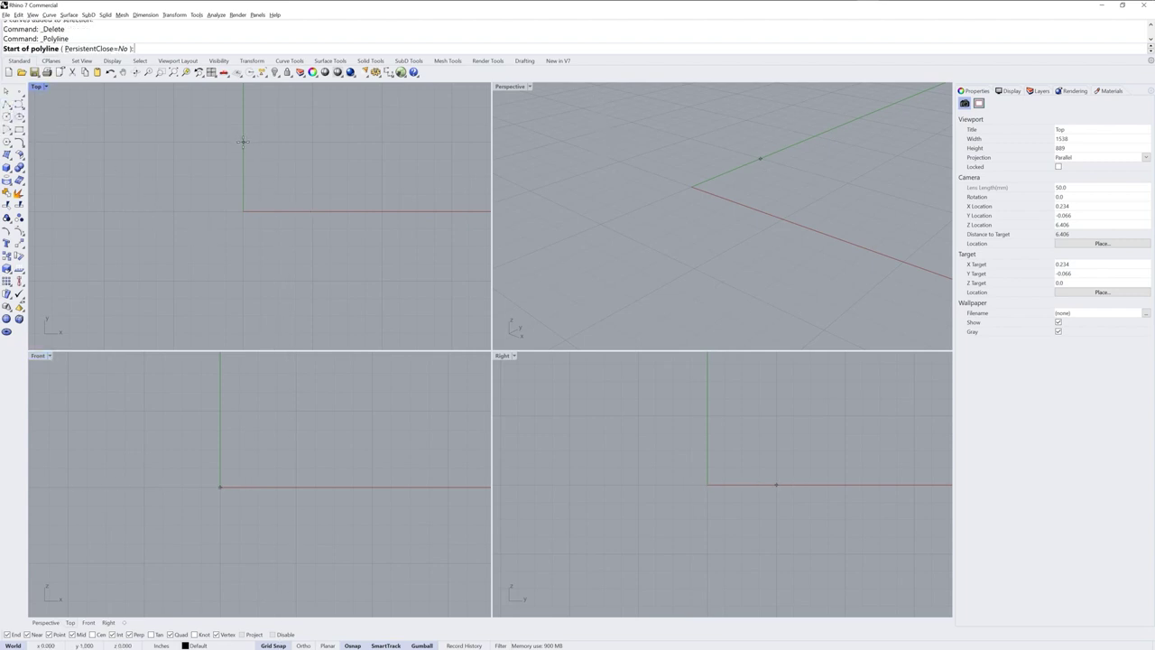
left_click(312, 141)
left_click(312, 211)
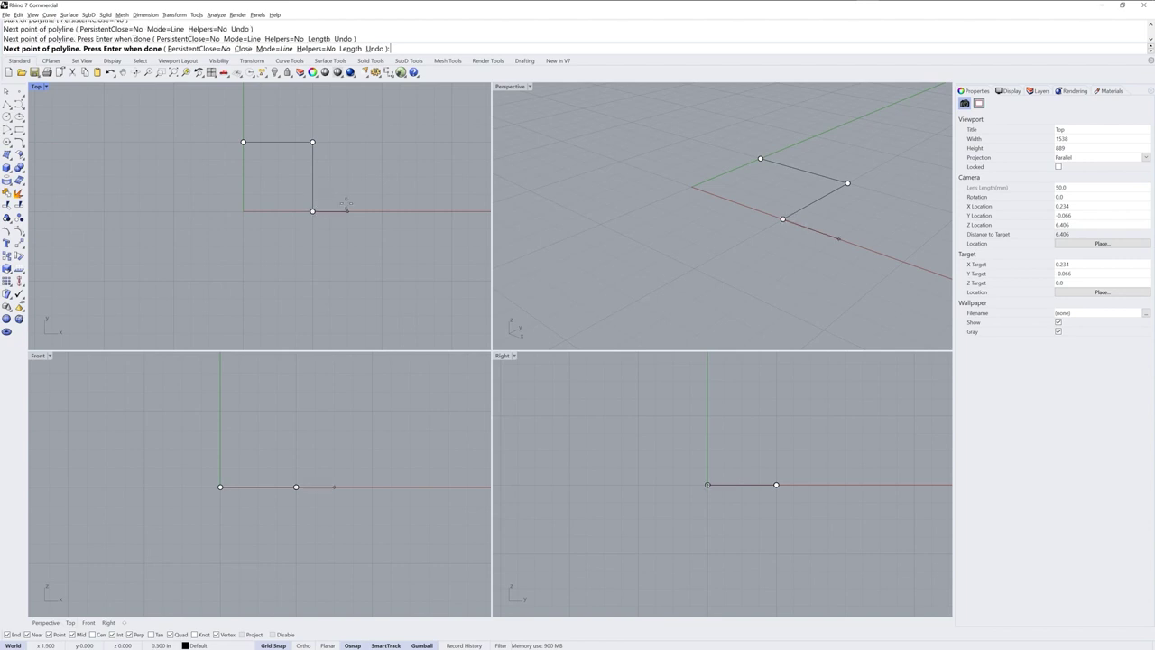
key("Return")
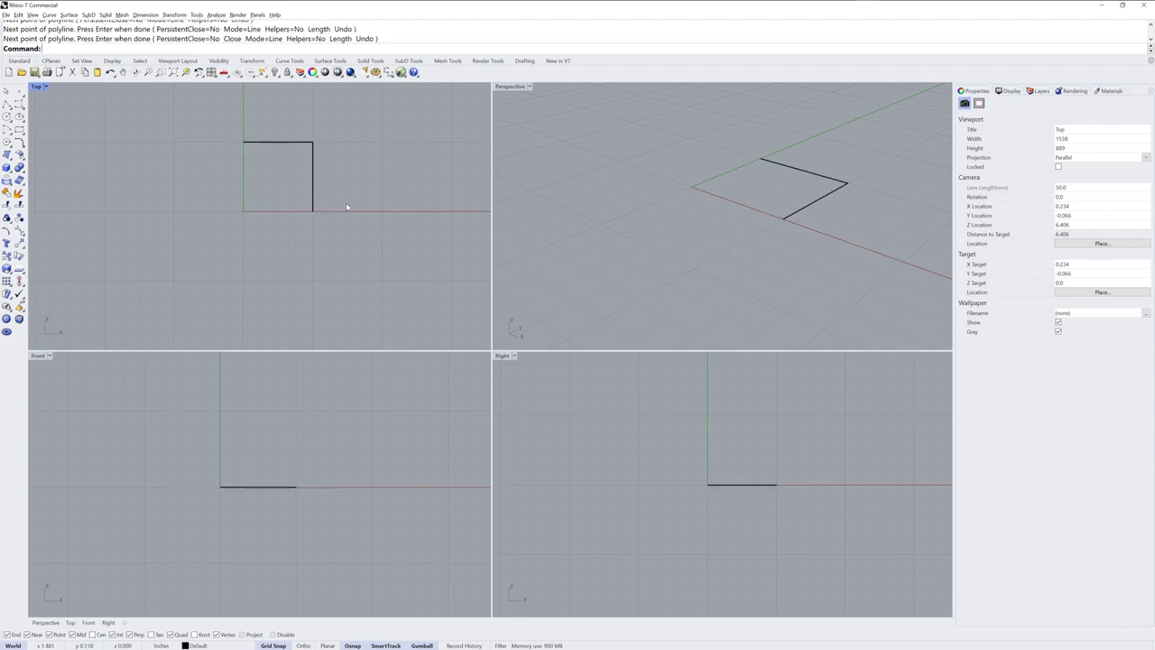
- Draw a second open L-shaped polyline in the Top view from the origin through 0,-1 to 1,-1
key("Return")
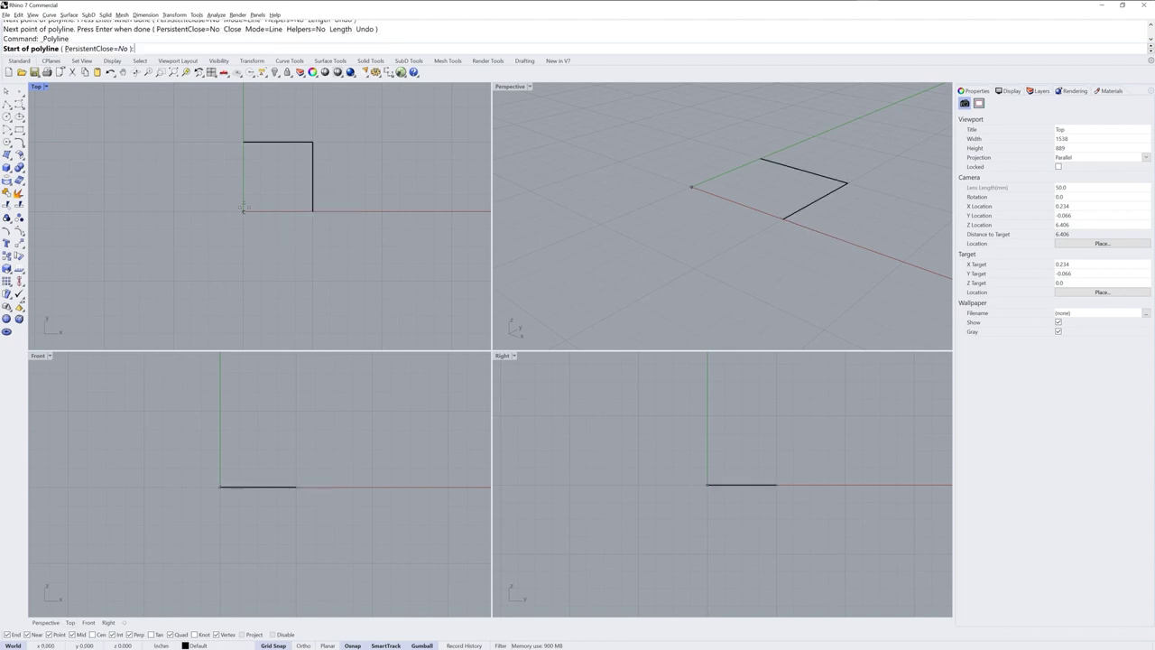
left_click(243, 212)
left_click(243, 281)
left_click(312, 281)
key("Return")
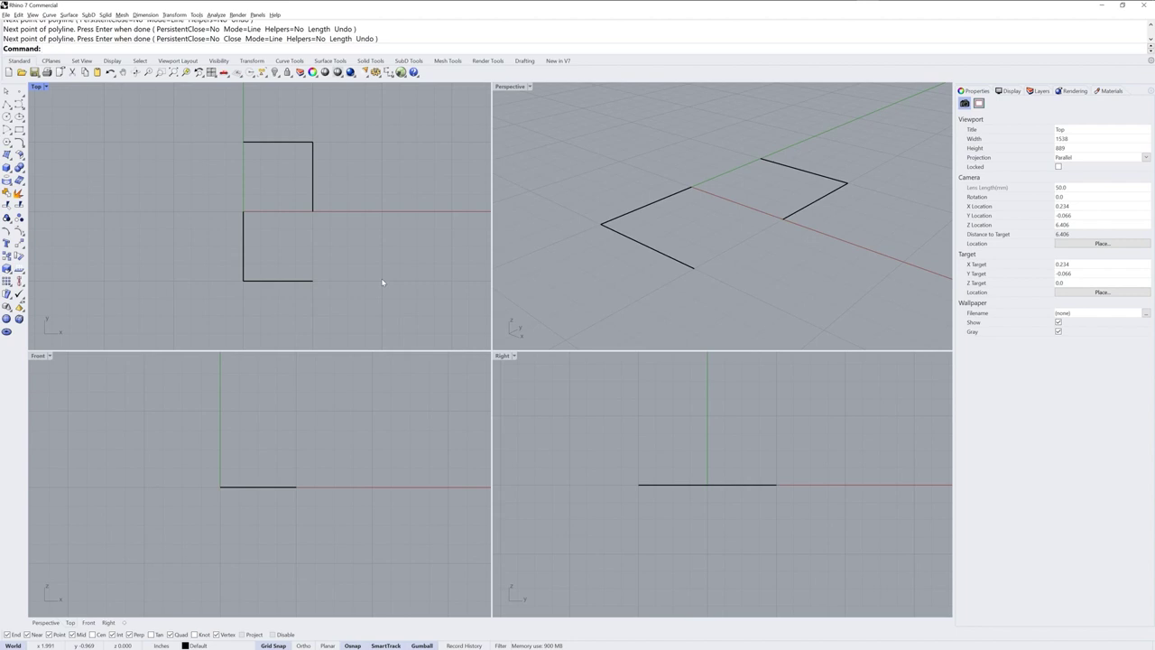
- Draw a vertical BothSides line centred at 0.5,0 that extends 0.5 inches each way, placing its end in the Front view
type("Line")
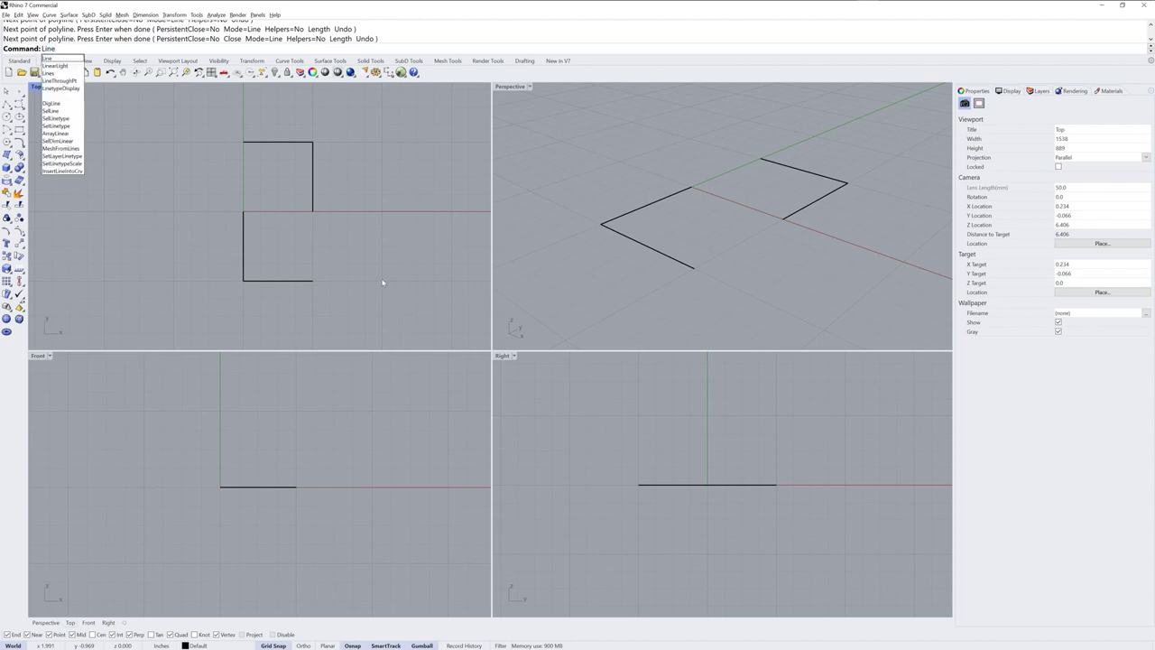
key("Return")
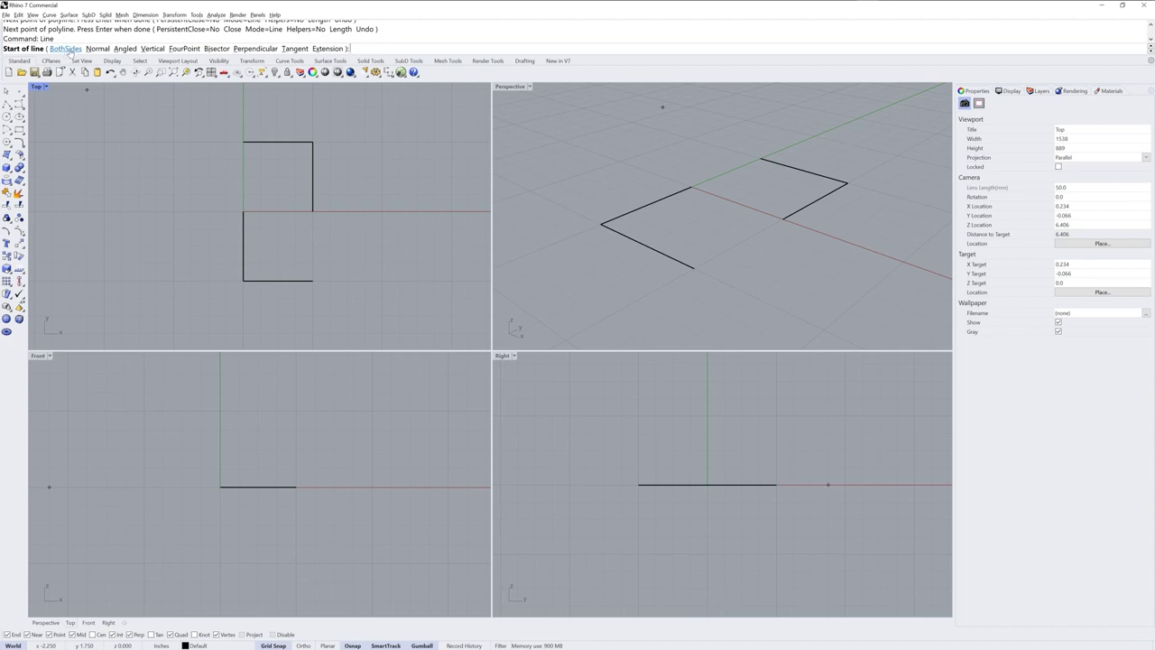
left_click(65, 49)
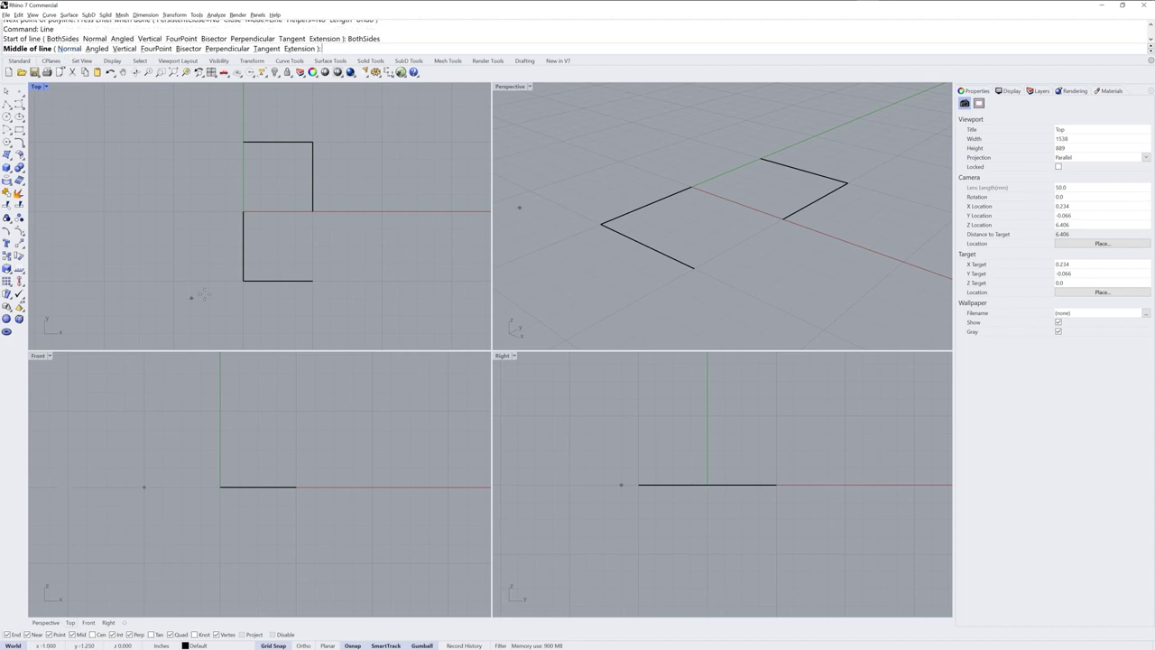
left_click(277, 211)
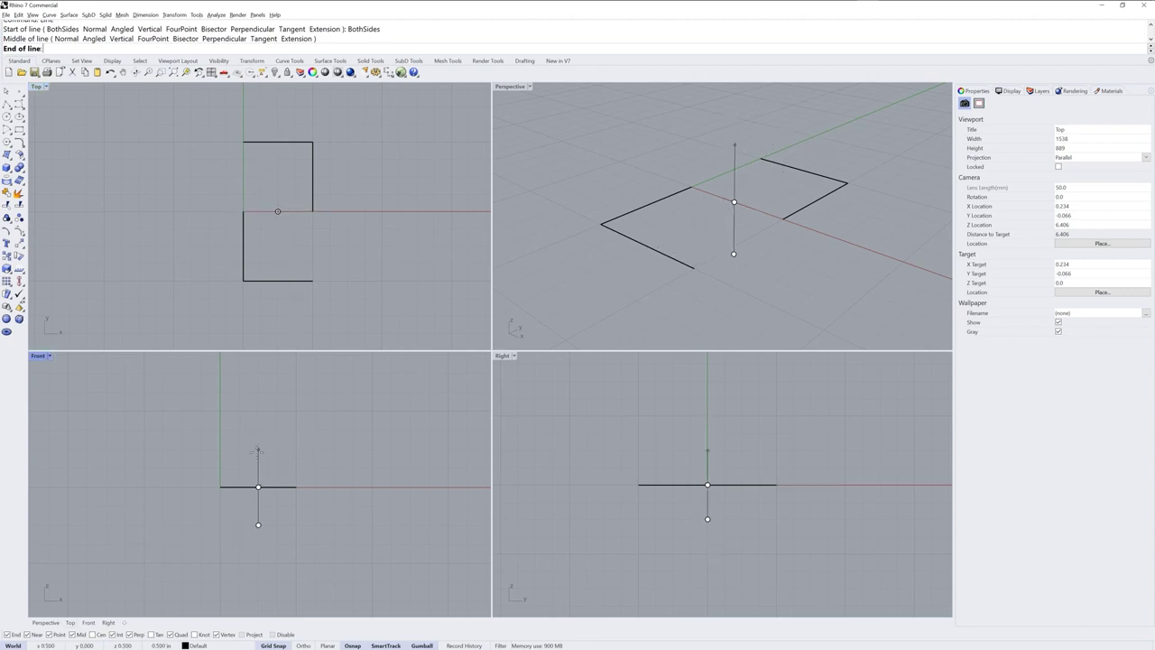
left_click(258, 448)
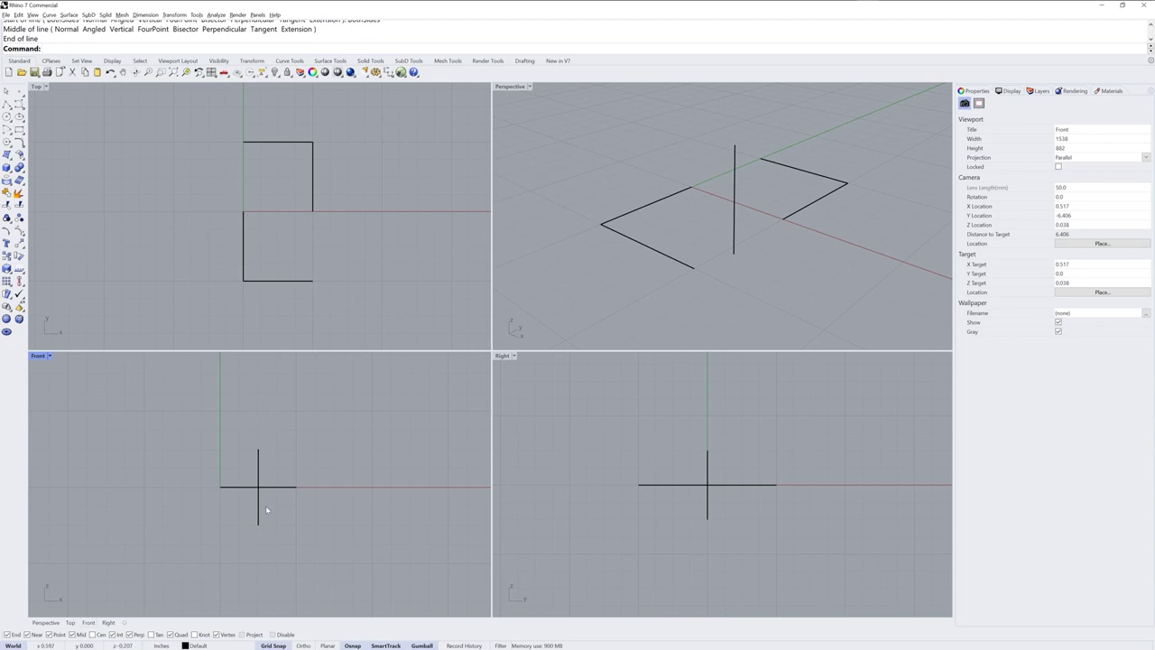
- Rotate all three curves together by 45 degrees in the Front view
right_click_drag(755, 237, 757, 266)
left_click(744, 260)
left_click(772, 283)
left_click_drag(783, 274, 593, 163)
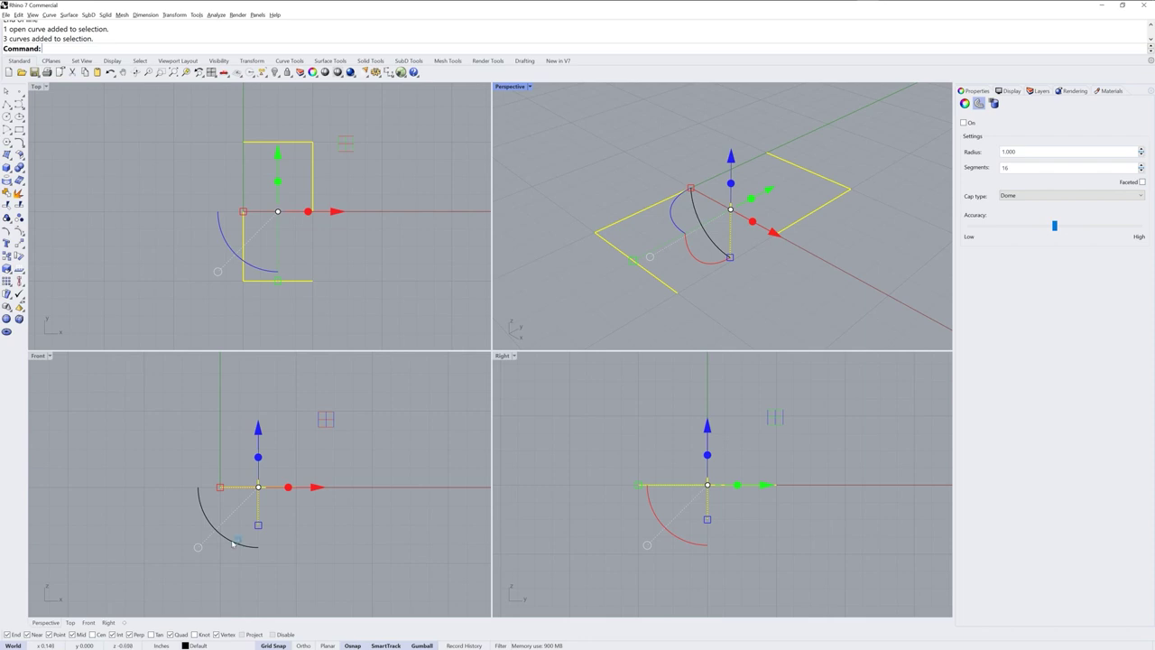
left_click(233, 543)
type("45")
key("Return")
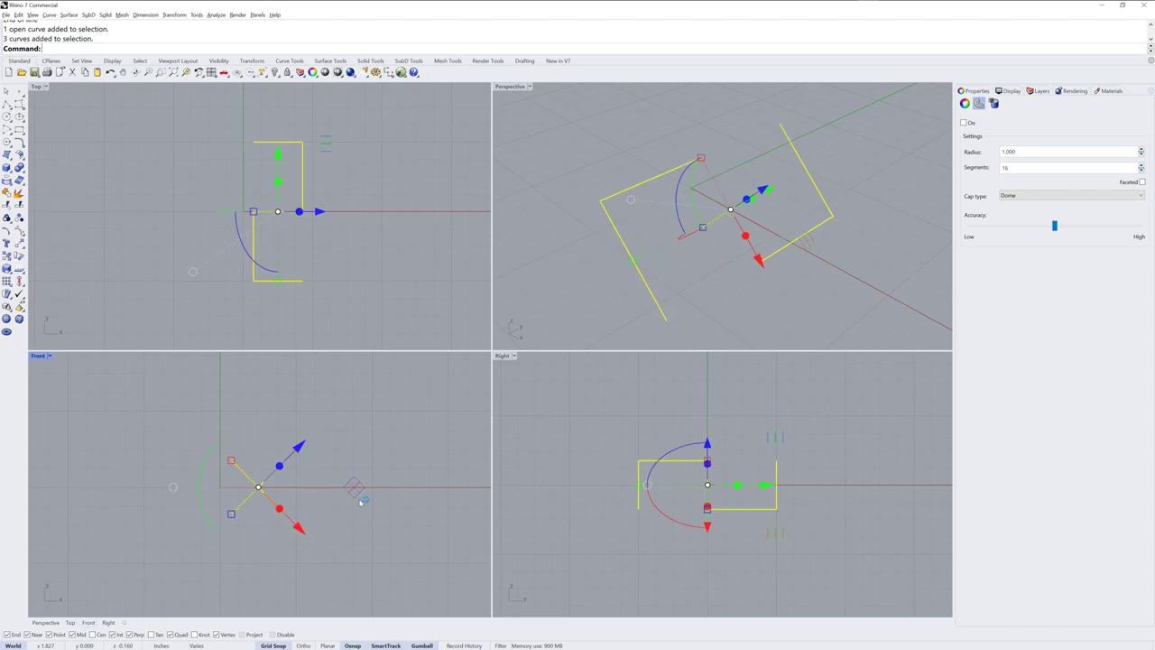
- Draw a polyline segment from the first L-shaped curve's end on the X axis to the point 0.854,-1,0.354, aligned with the second curve
left_click(756, 304)
right_click_drag(755, 304, 723, 268)
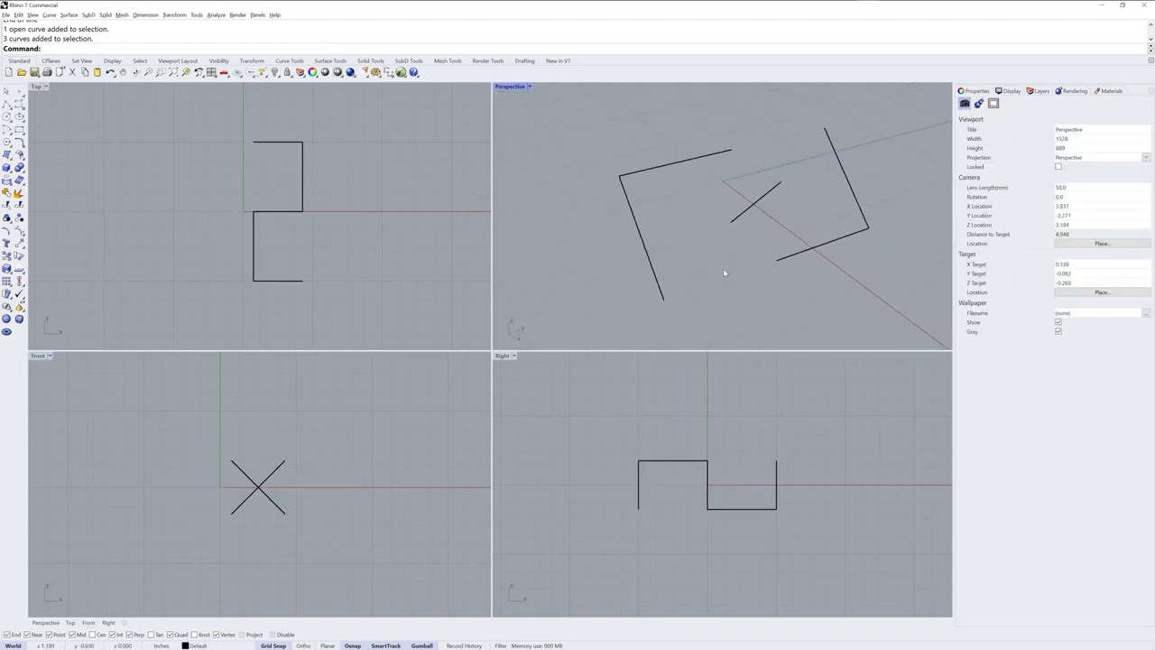
left_click(803, 254)
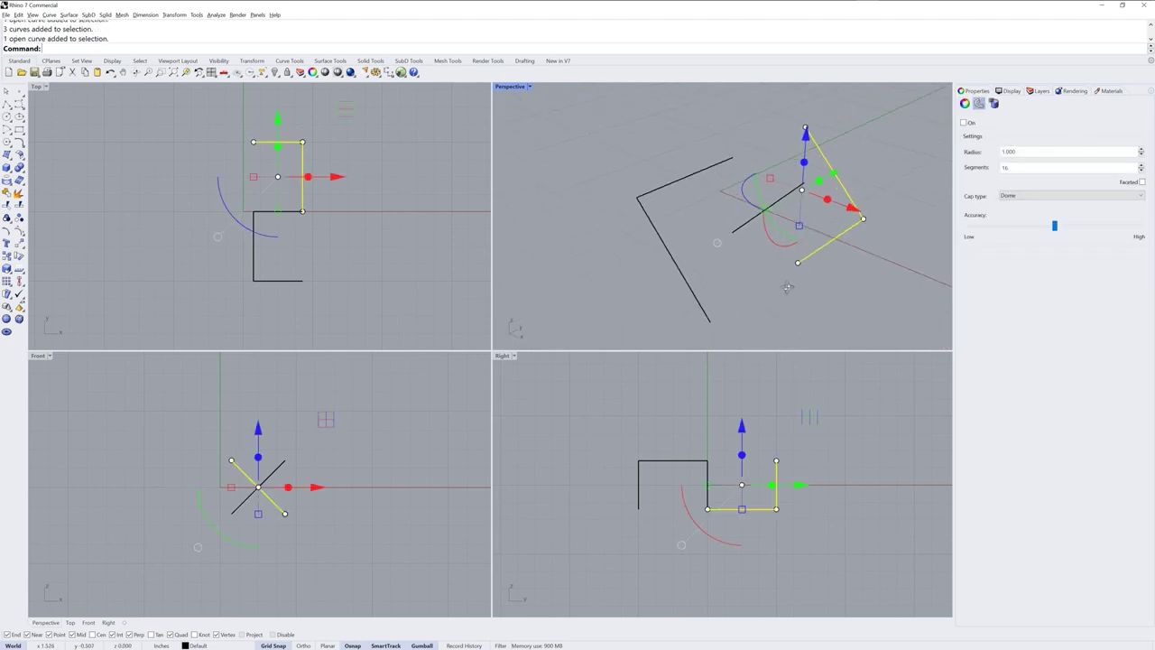
left_click(693, 321)
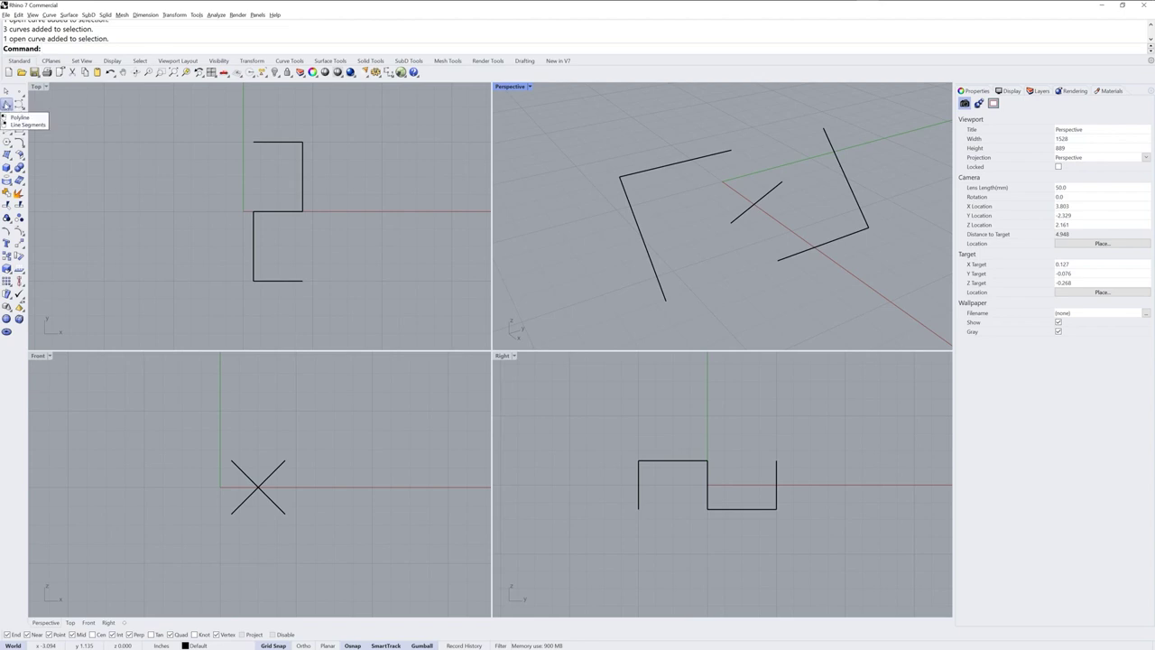
left_click(8, 103)
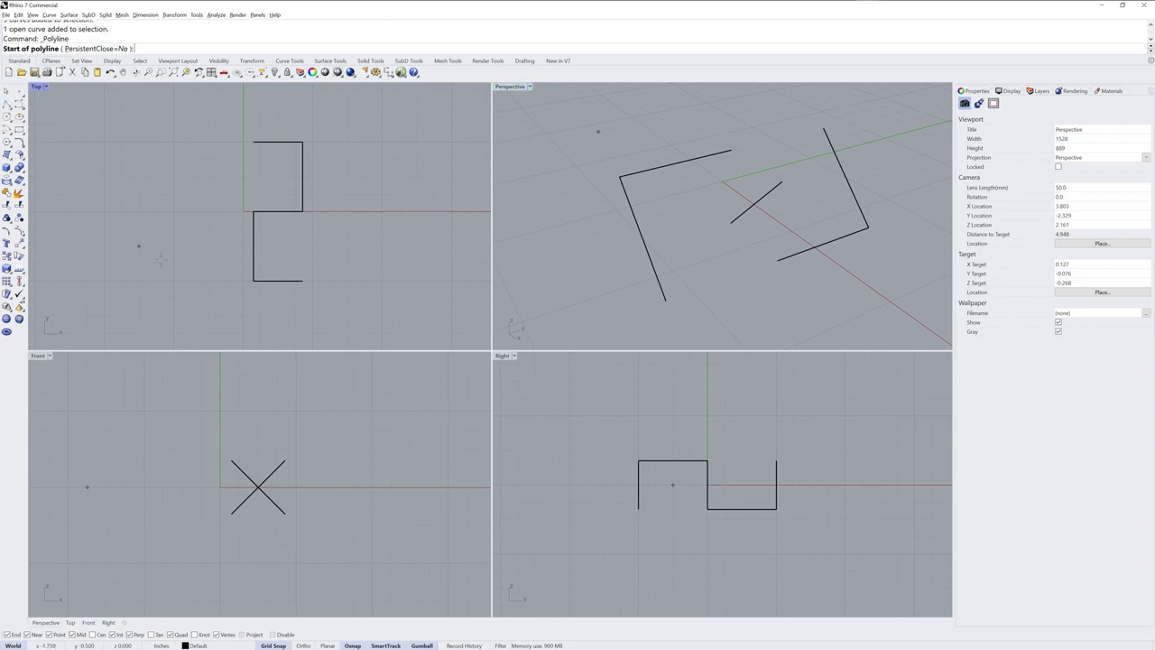
left_click(776, 260)
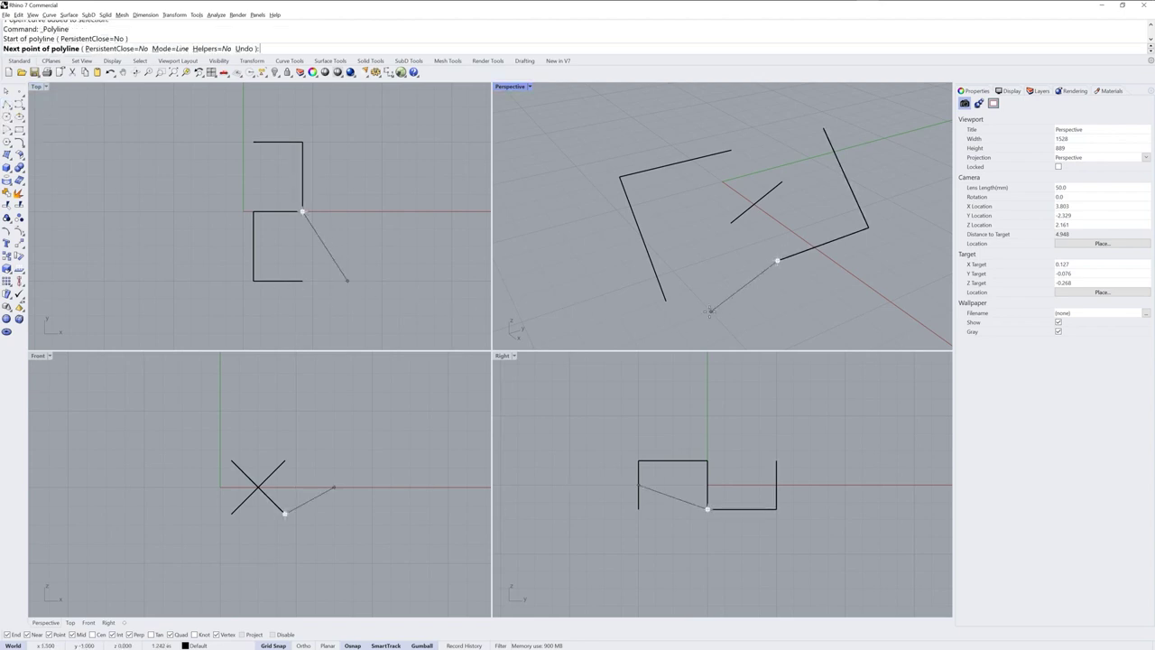
left_click(665, 301)
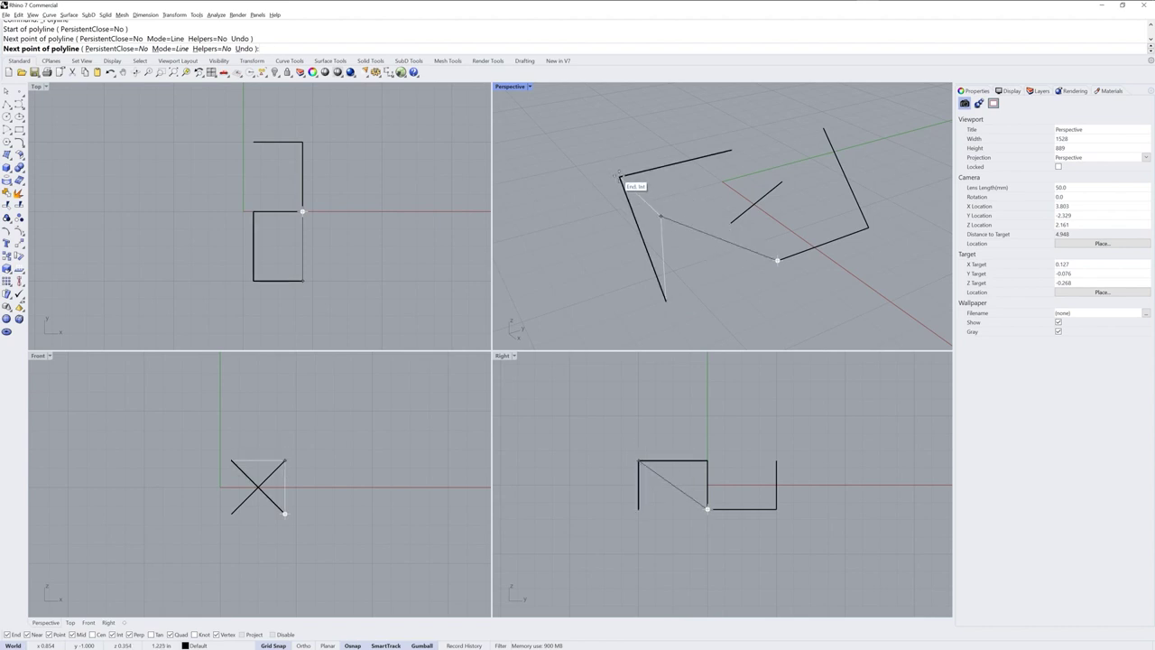
left_click(619, 176)
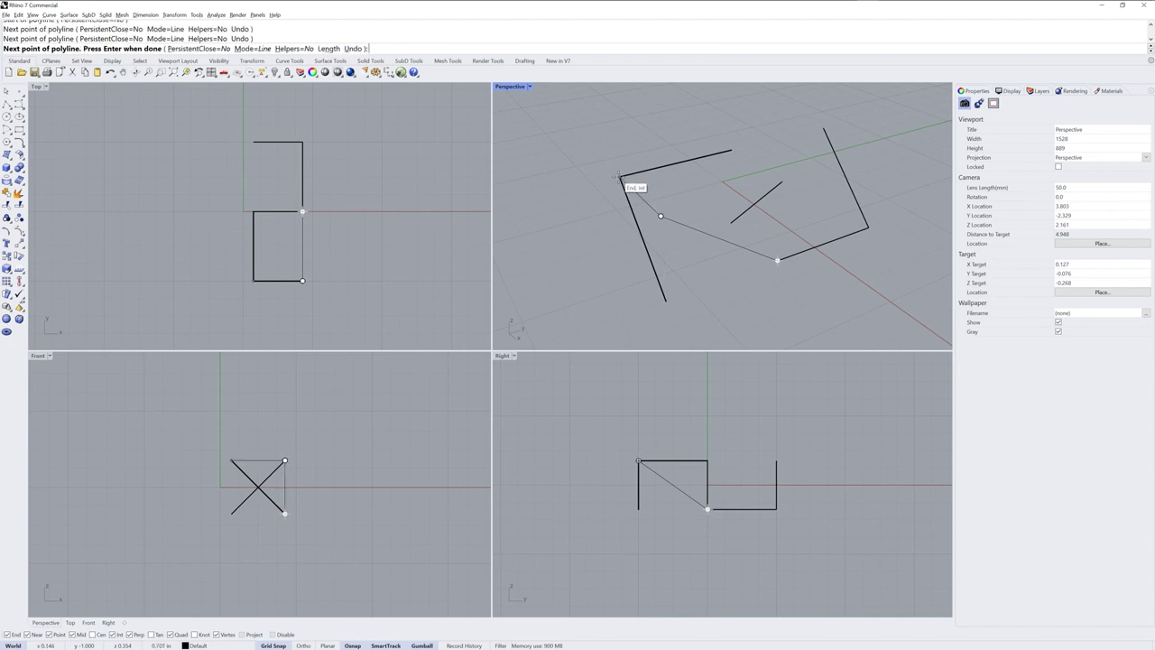
key("Return")
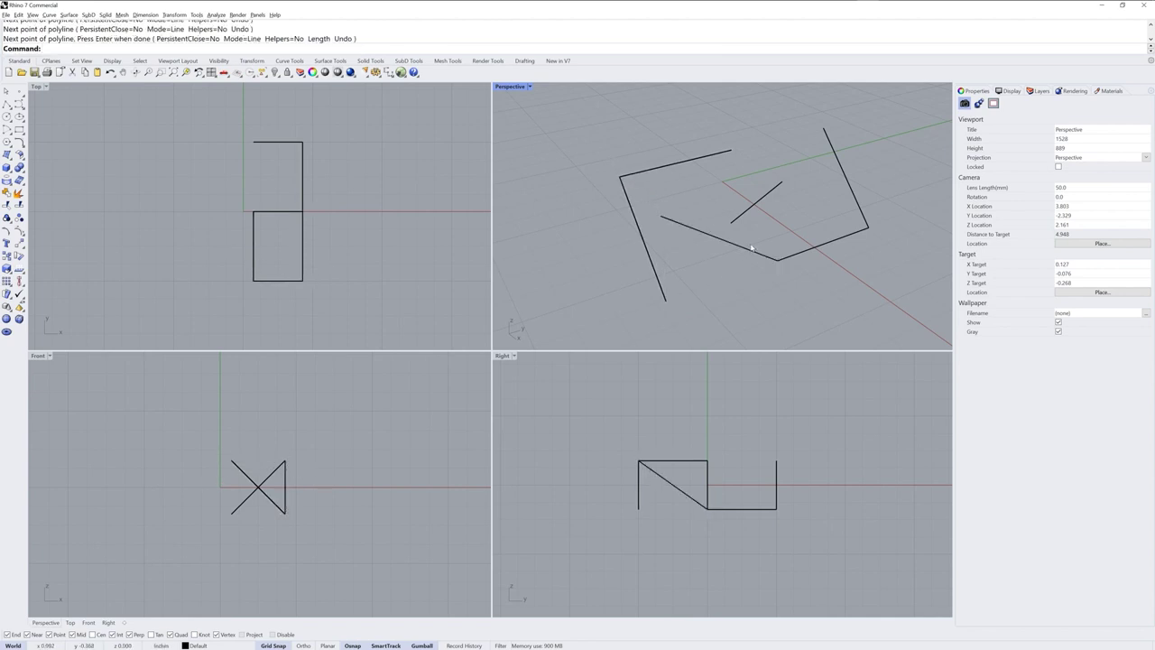
- Join the new segment with the L-shaped curve it touches and clear the selection
left_click(753, 250)
left_click(817, 246, "shift")
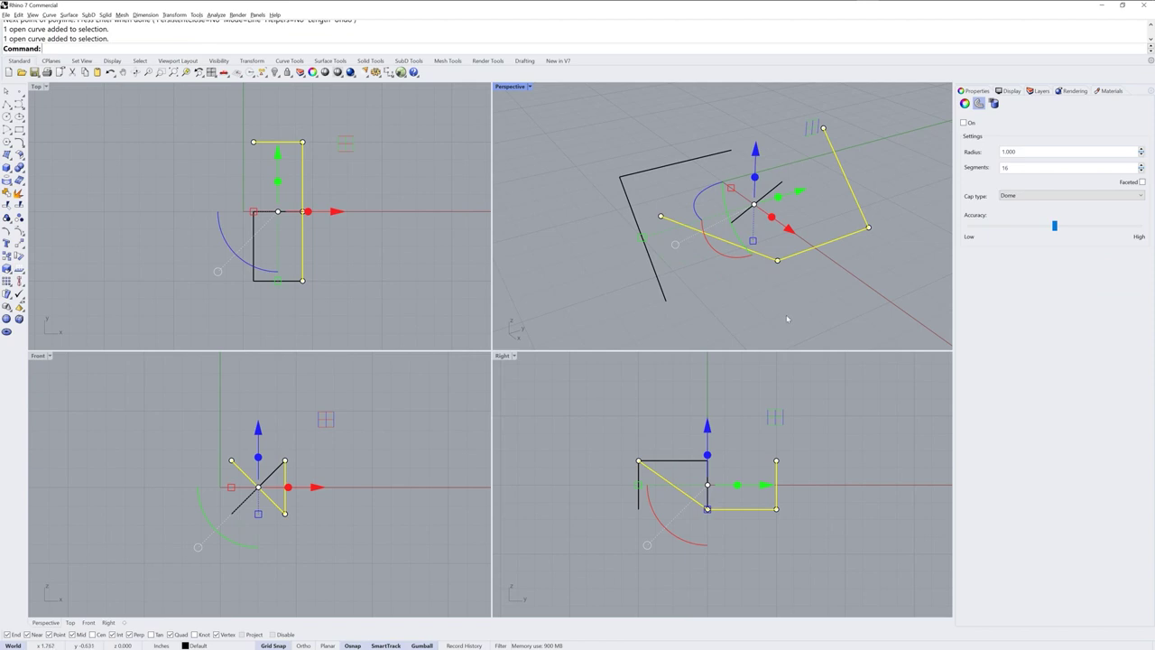
key("Return")
right_click_drag(786, 315, 763, 298)
key("Escape")
left_click(774, 190)
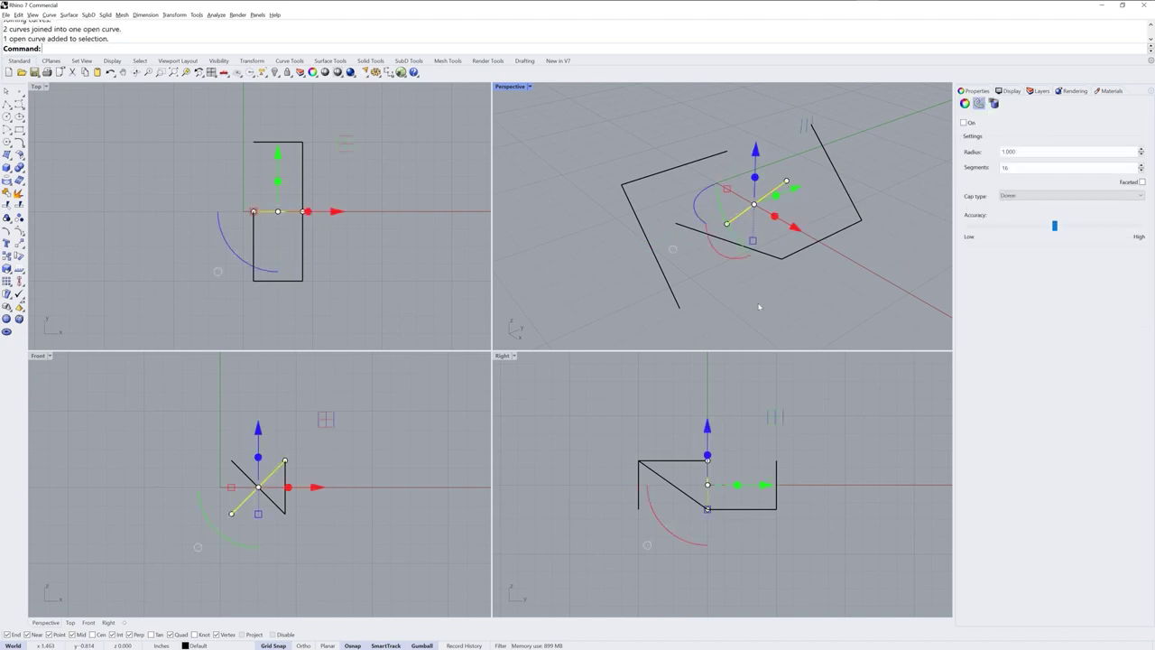
left_click(673, 294)
left_click(709, 292)
right_click_drag(708, 292, 762, 270)
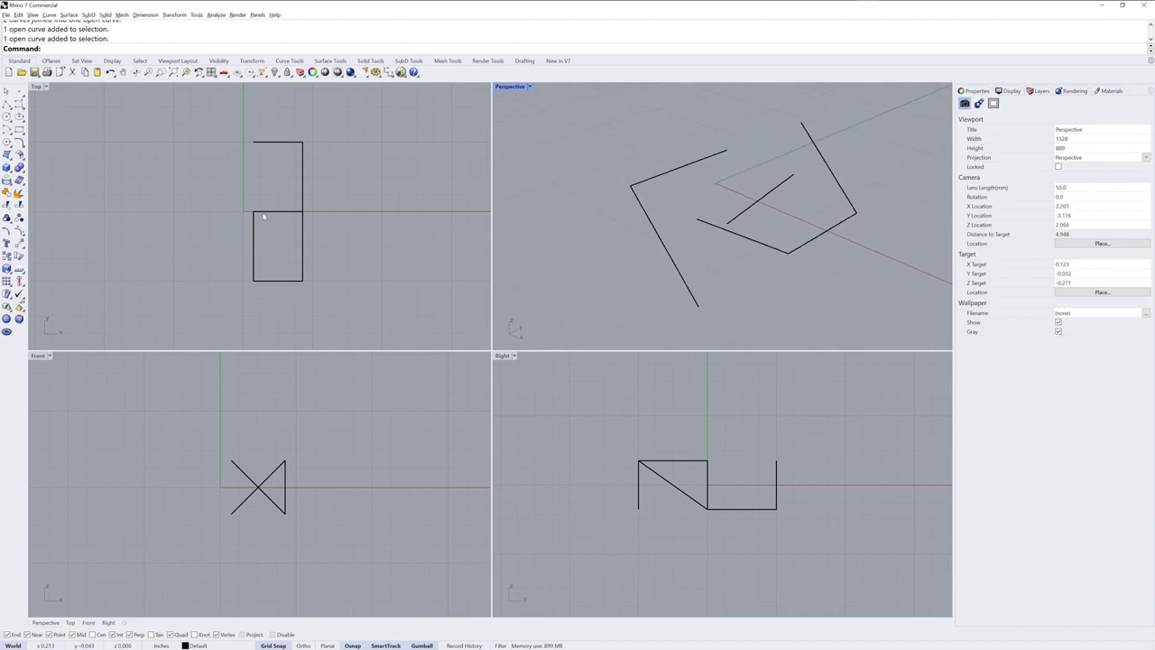
scroll(388, 464, "up", 3)
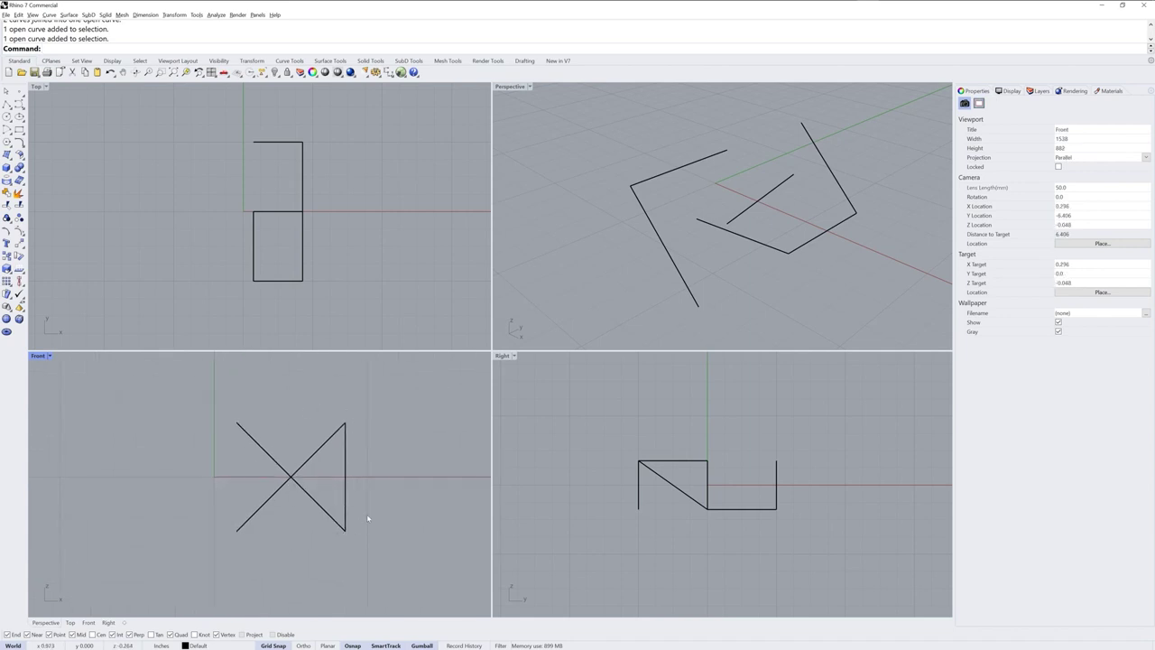
right_click_drag(377, 472, 357, 487)
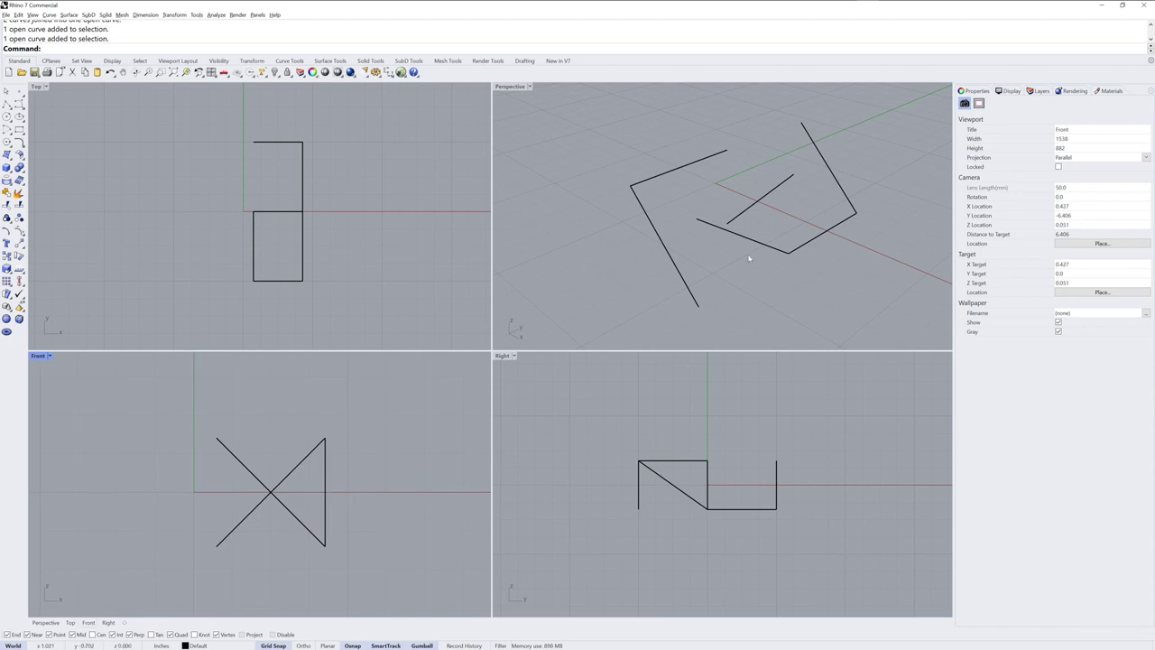
right_click_drag(748, 253, 761, 271)
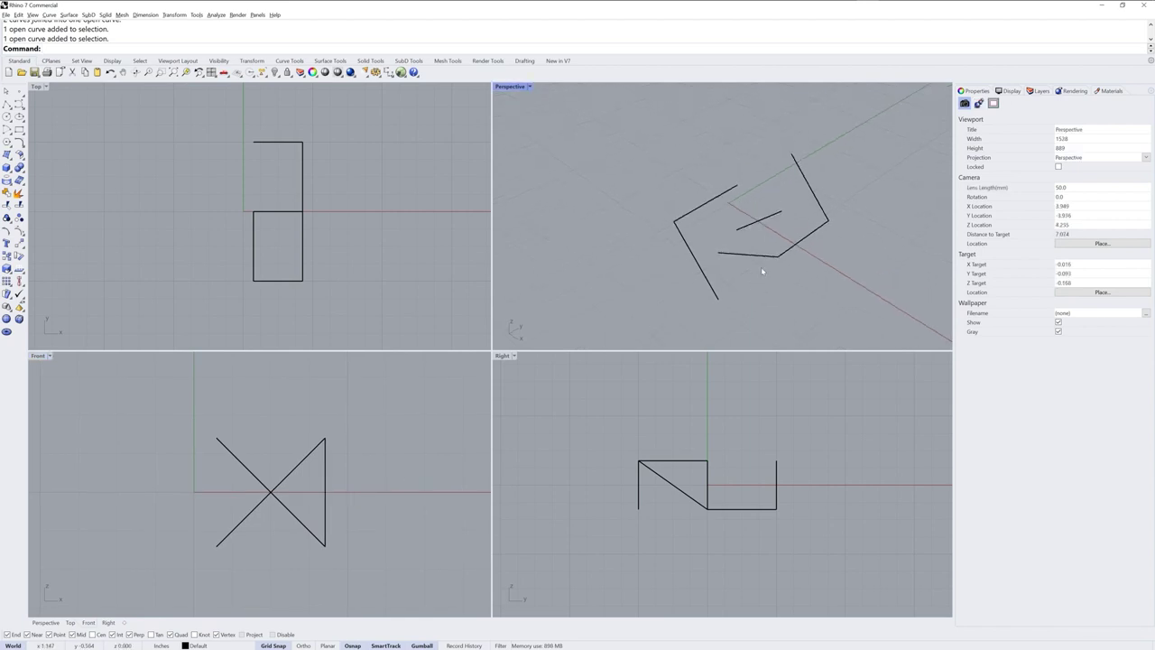
- Maximize the Perspective view and turn on curve piping for all three curves with a radius of 0.35
double_click(511, 86)
right_click_drag(515, 98, 562, 368)
left_click_drag(614, 451, 331, 233)
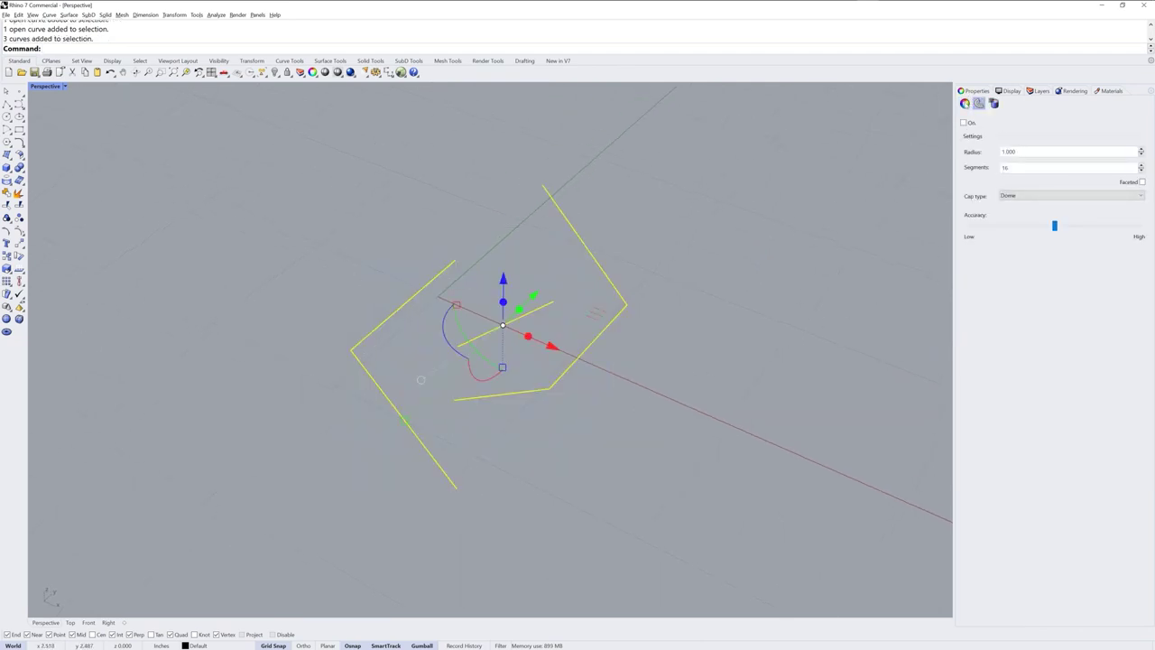
left_click(965, 103)
left_click(979, 103)
left_click(1017, 152)
type(".35")
key("Return")
left_click(963, 123)
- Set the Perspective view to Shaded display, inspect the piped curves and clear the selection
left_click(65, 87)
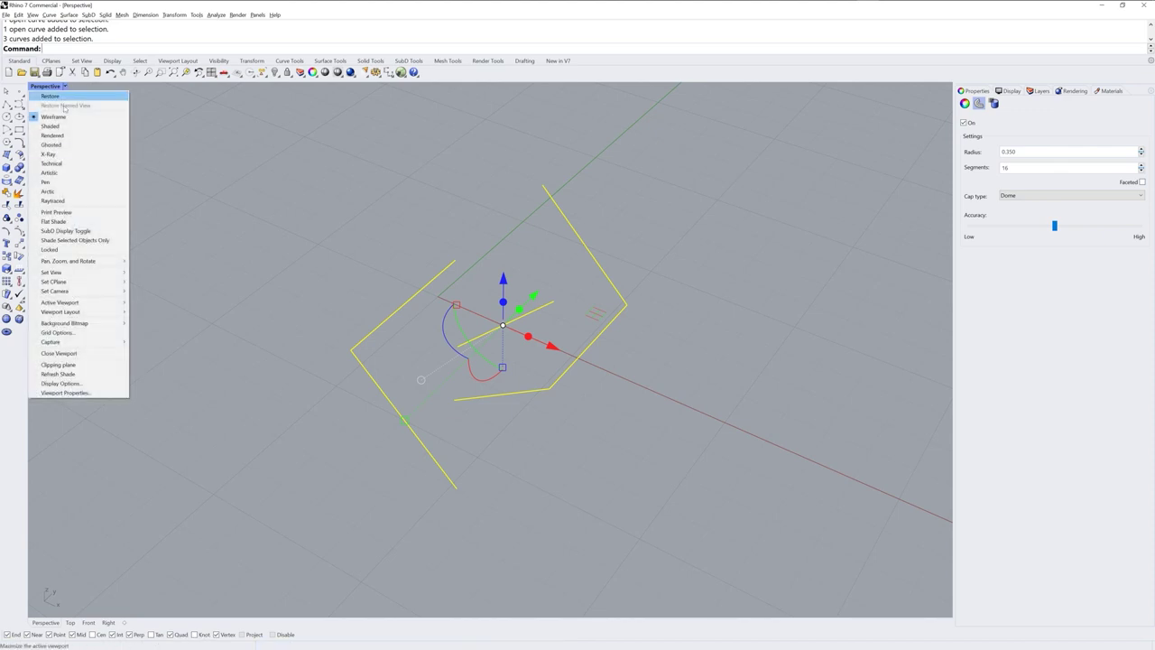
left_click(62, 129)
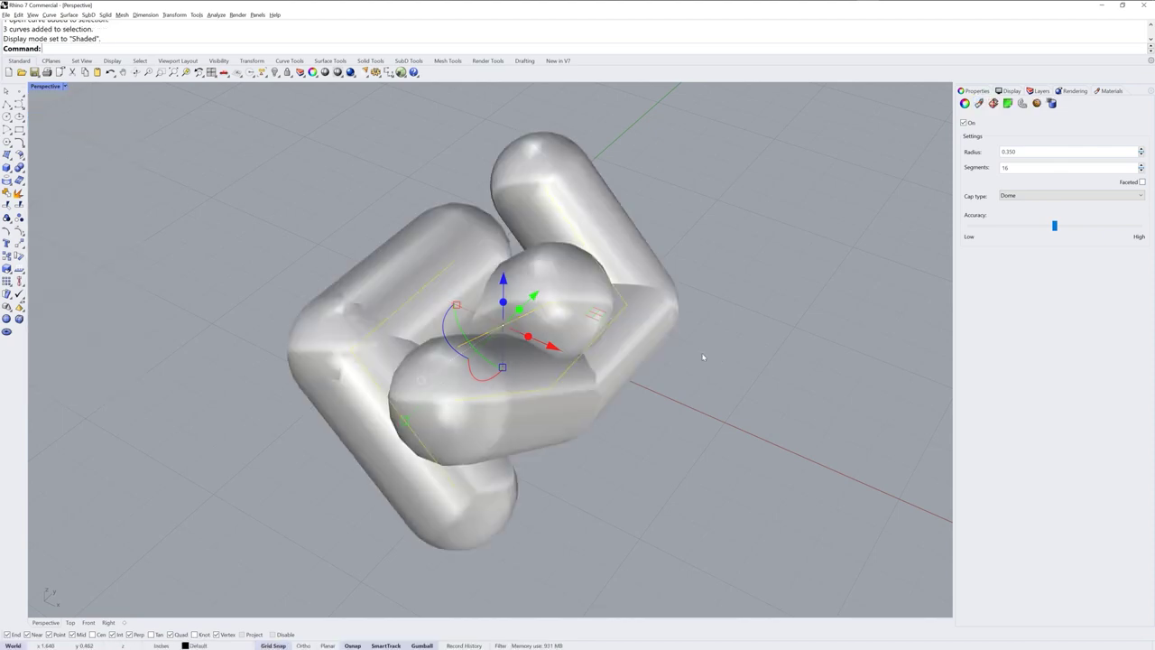
scroll(703, 357, "down", 5)
mouse_move(699, 367)
right_mouse_down()
mouse_move(716, 415)
mouse_move(691, 387)
mouse_move(627, 356)
mouse_move(713, 391)
mouse_move(700, 362)
right_mouse_up()
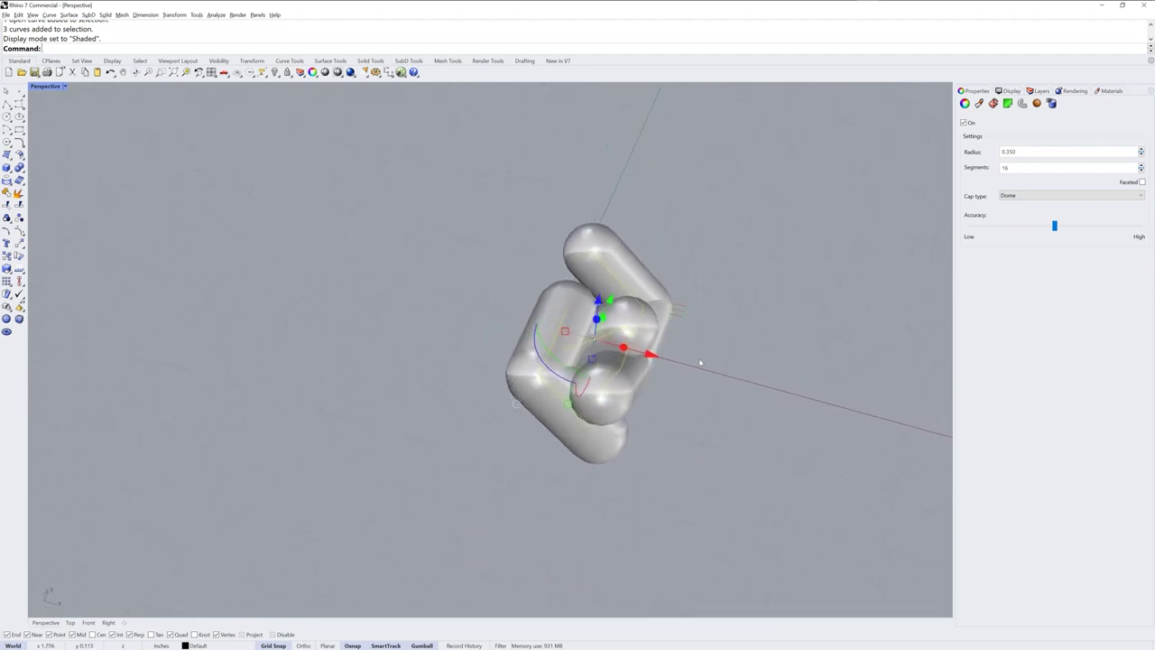
scroll(700, 363, "up", 3)
key("Escape")
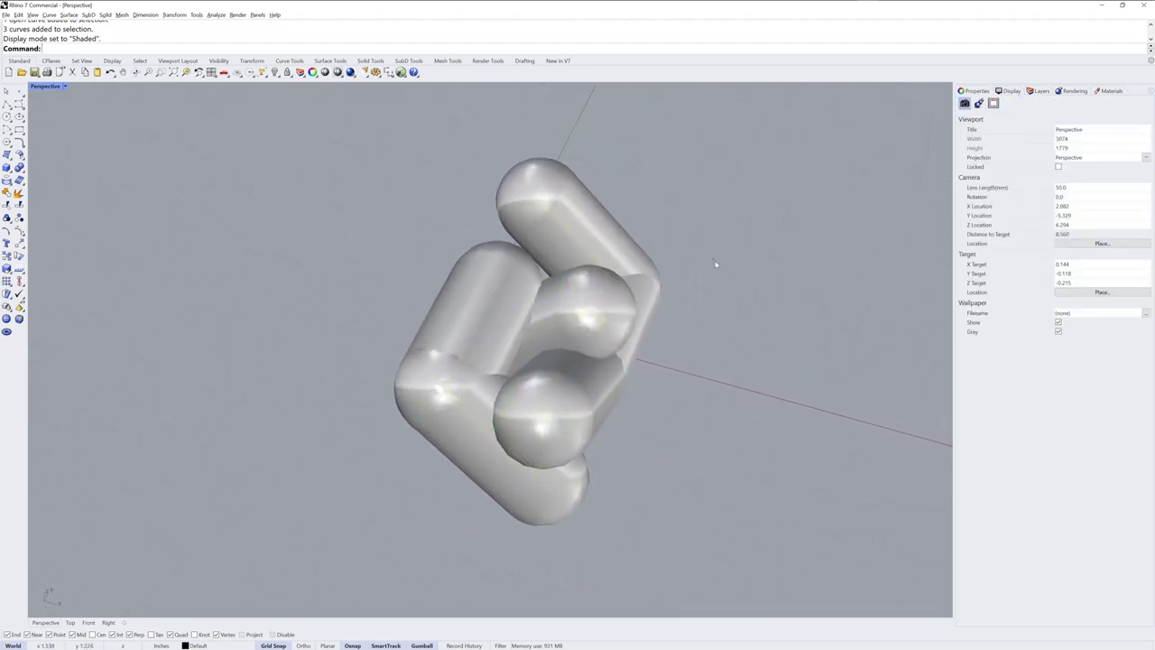
left_click(578, 249)
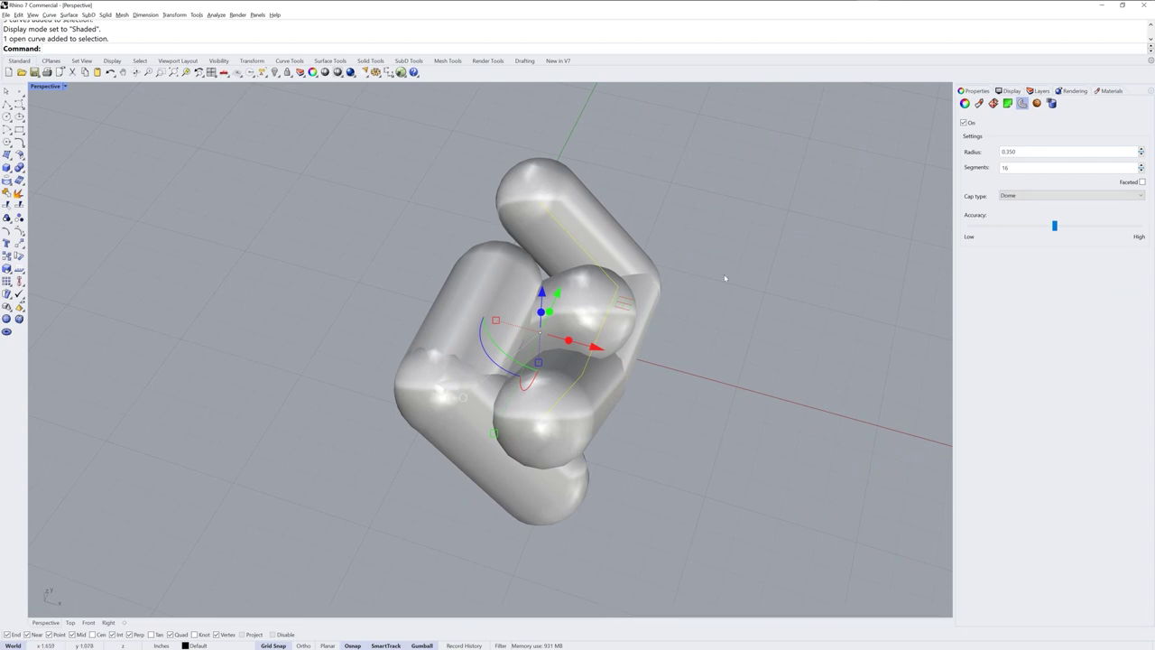
key("Escape")
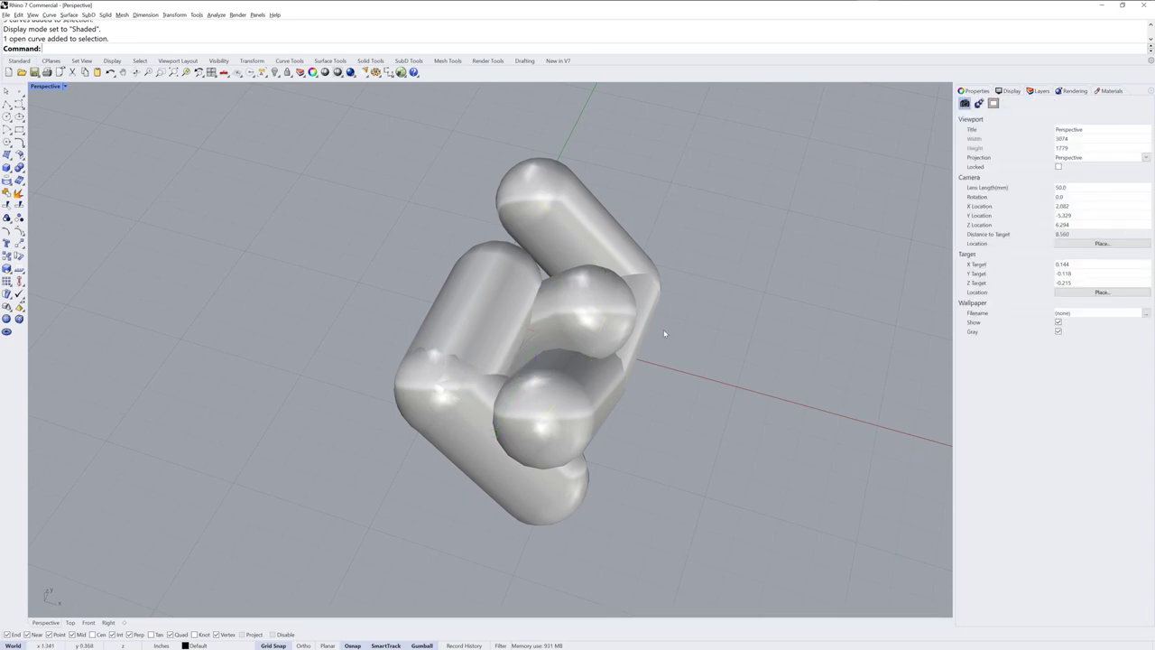
- Rotate all three curves about the outermost curve end, aligning the reference from that end to the inner curve end with the negative Y direction
left_click_drag(680, 420, 427, 246)
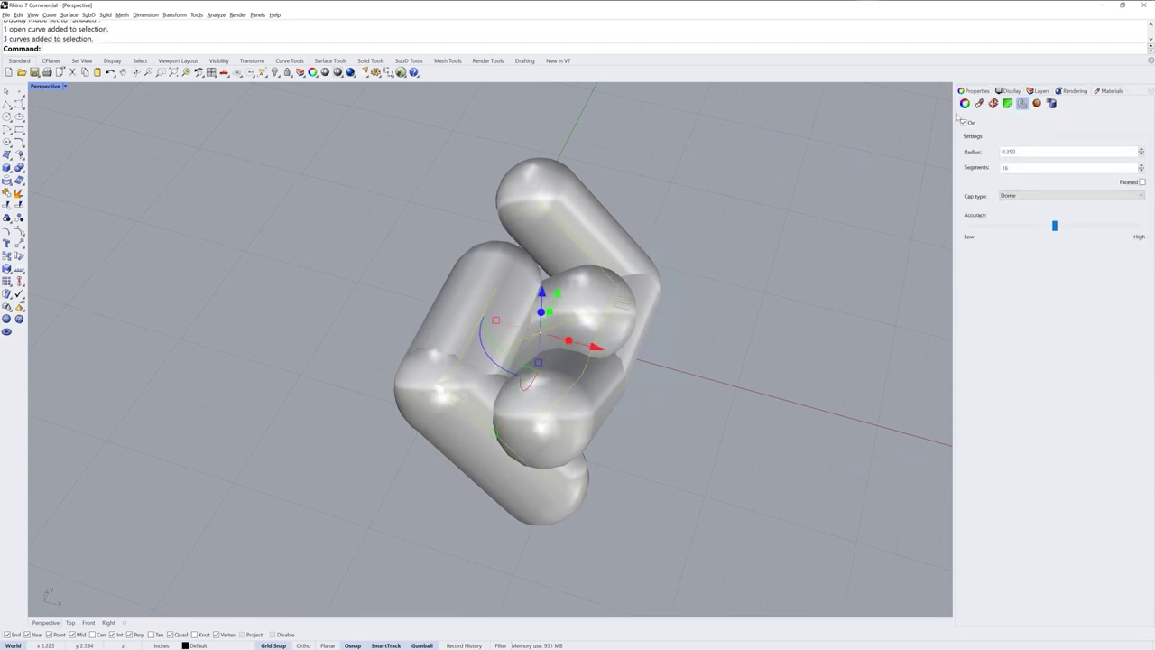
right_click_drag(683, 311, 685, 310)
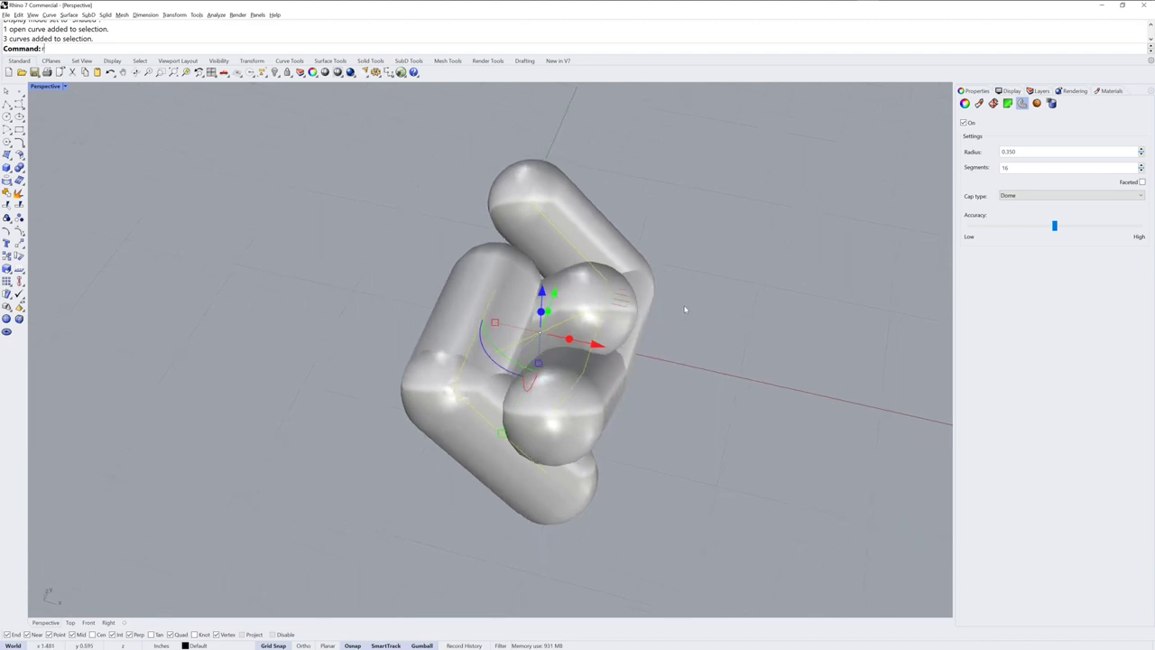
type("otate")
key("Return")
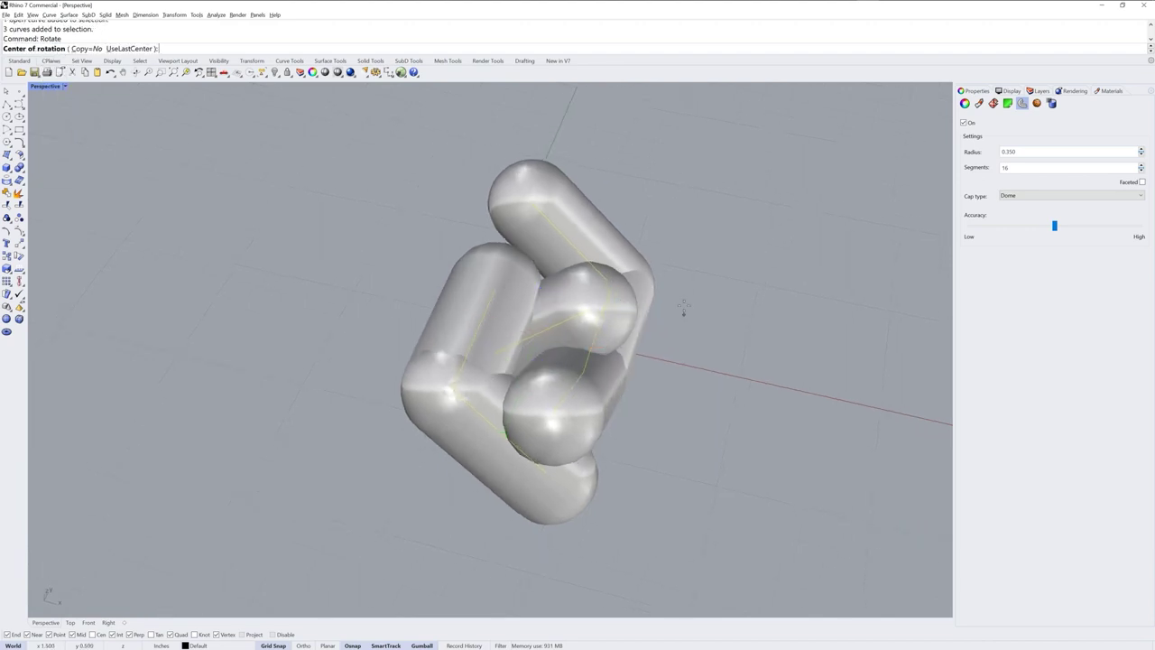
left_click(533, 205)
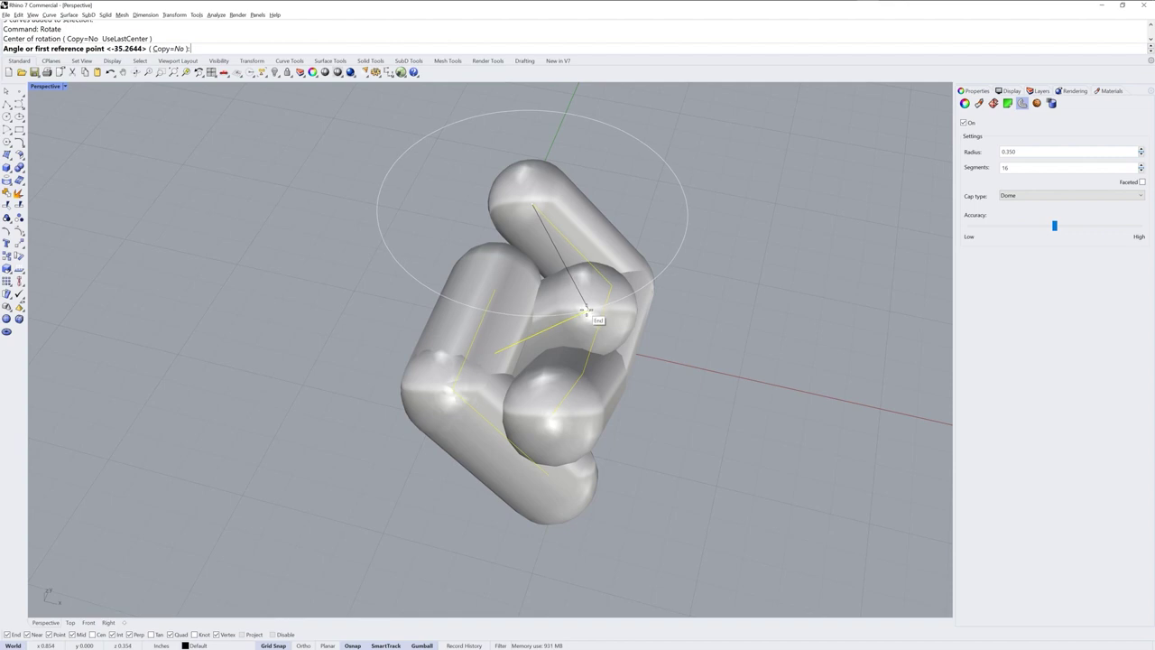
left_click(586, 310)
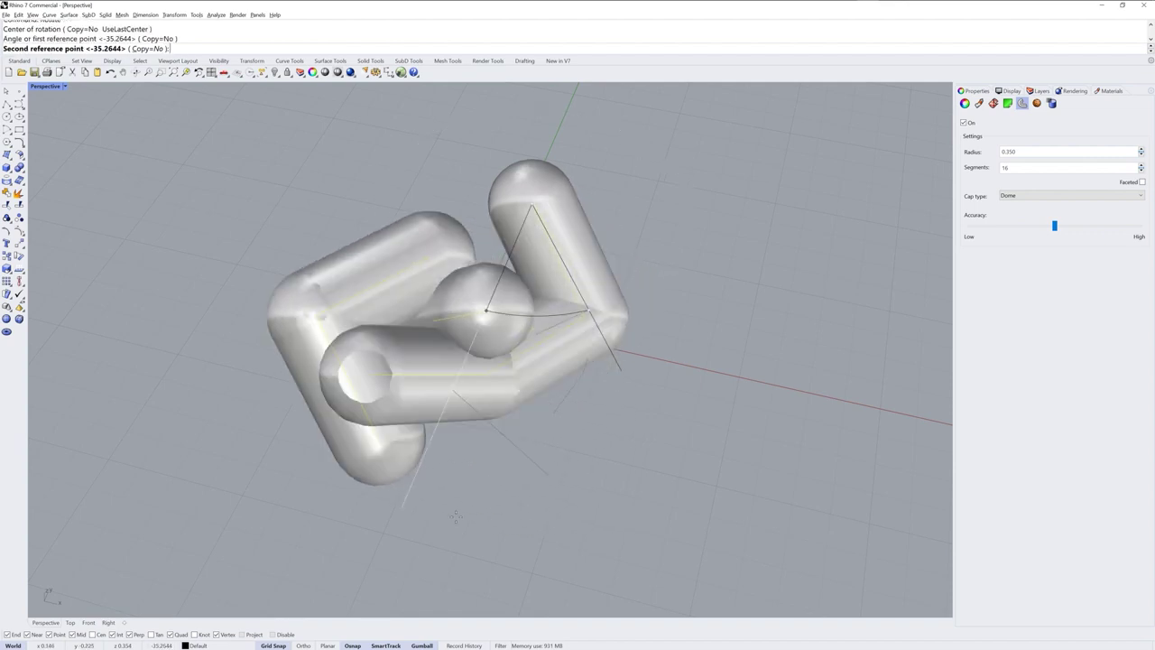
left_click(394, 532)
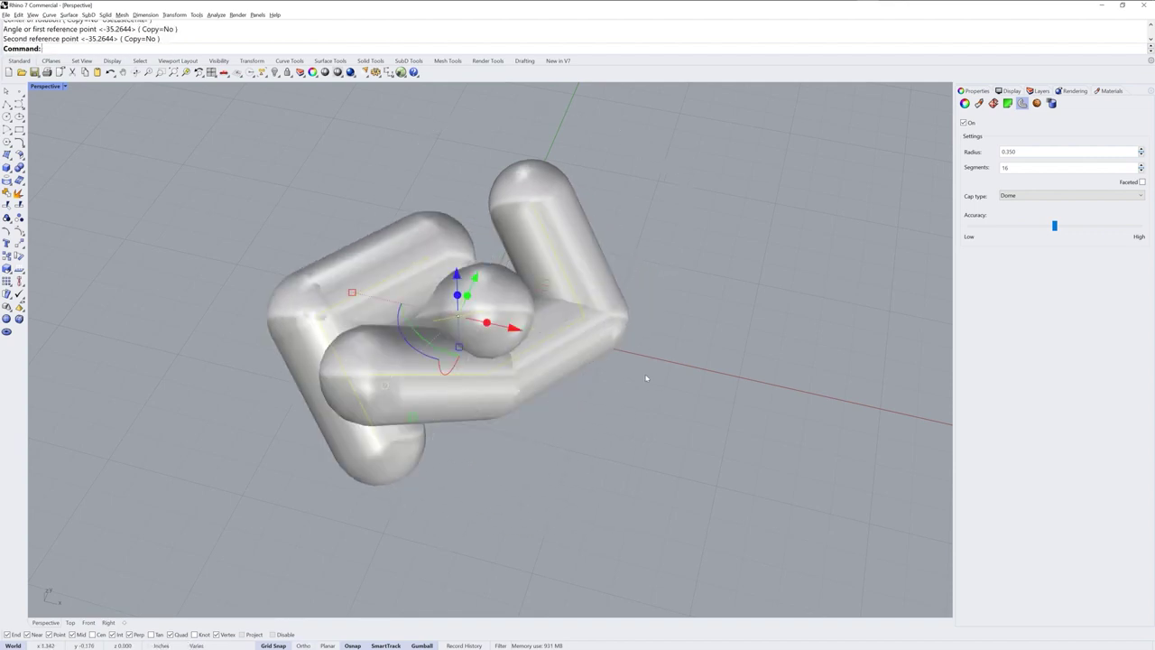
key("Escape")
- Linearly array the three curves as 42 items along negative Y, spaced from the outermost curve end to the inner end aligned with it
scroll(623, 370, "down", 5)
right_click_drag(619, 379, 485, 387)
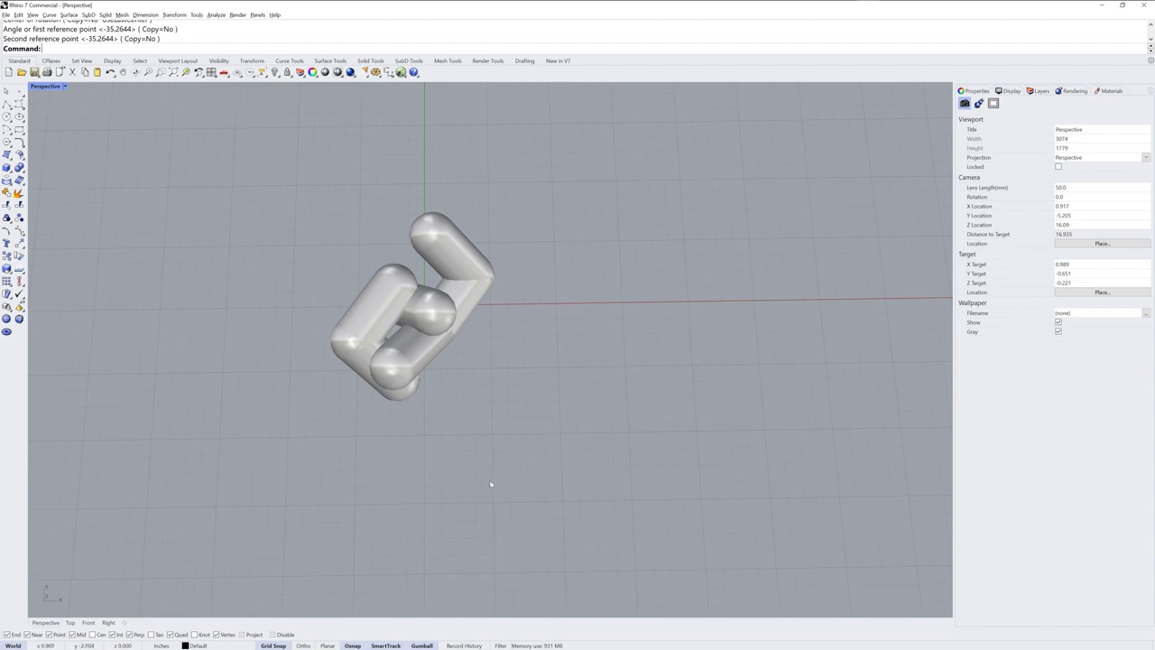
mouse_move(490, 484)
right_mouse_down()
mouse_move(485, 407)
mouse_move(482, 472)
right_mouse_up()
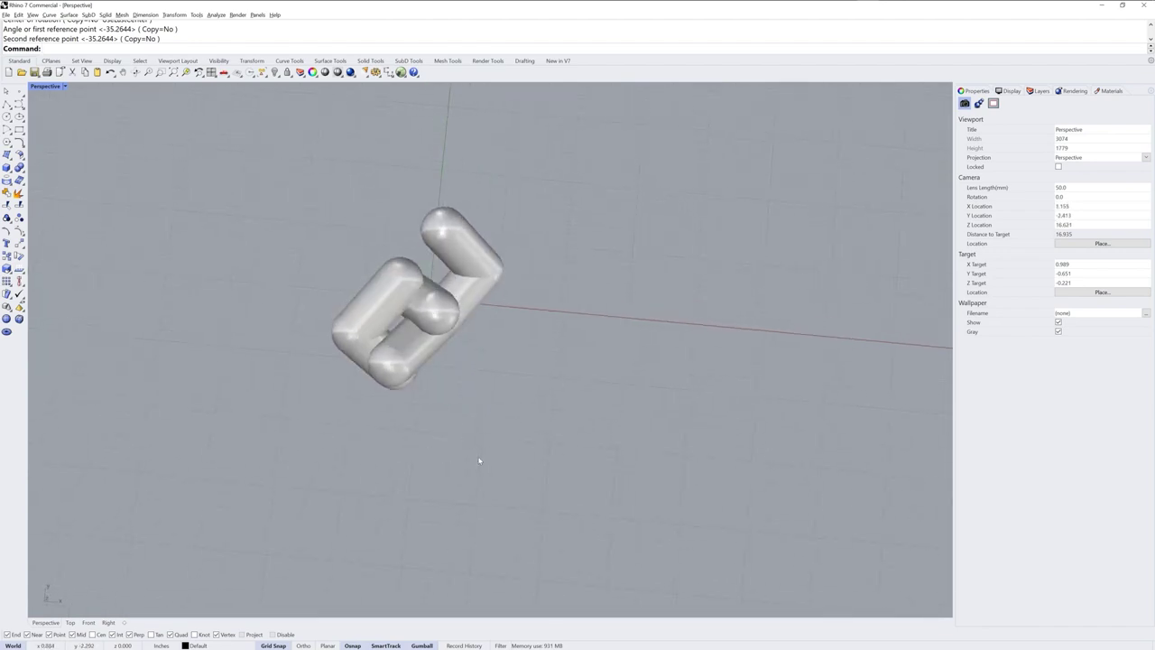
left_click_drag(531, 449, 255, 171)
right_click_drag(553, 417, 541, 383)
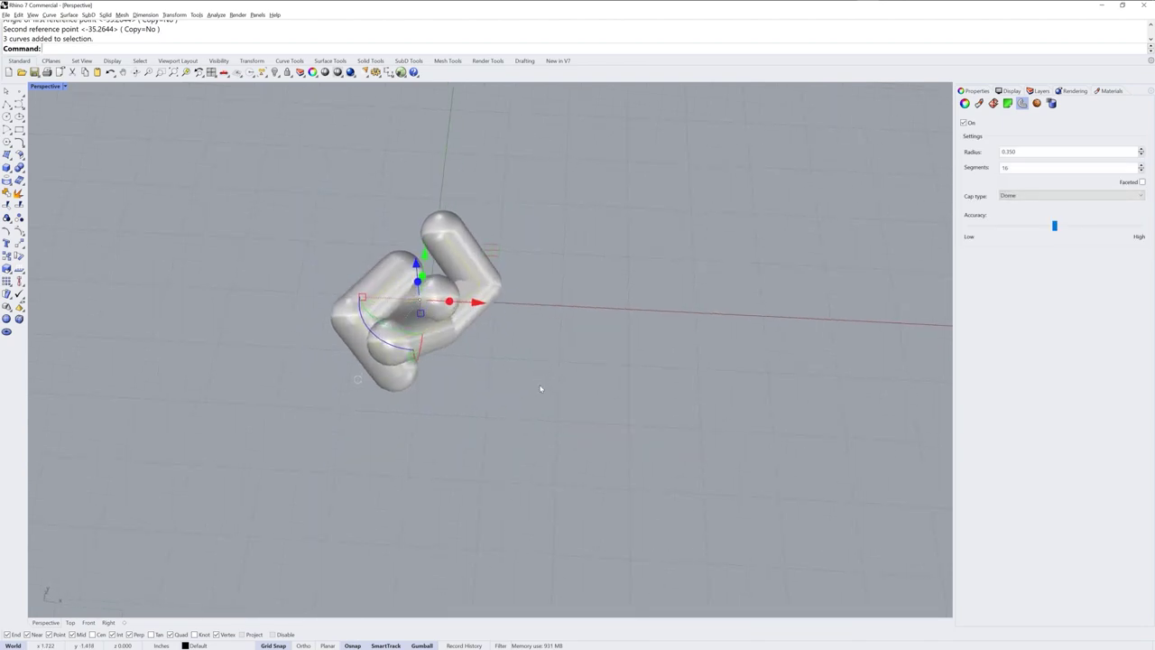
type("ArrayLinear")
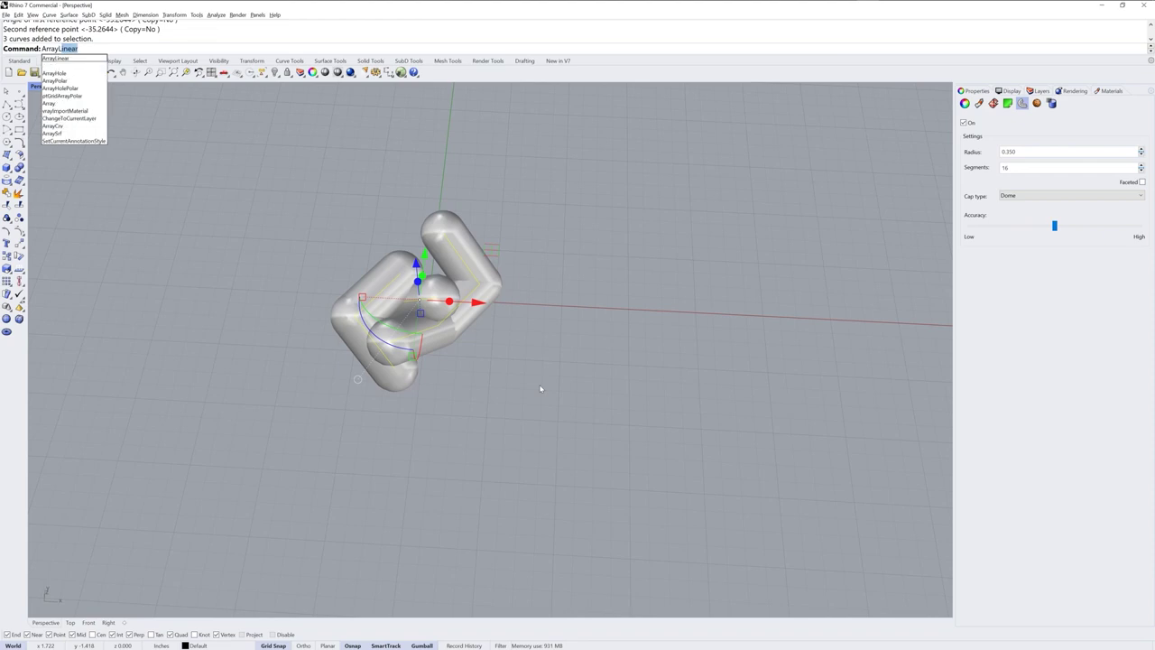
key("Return")
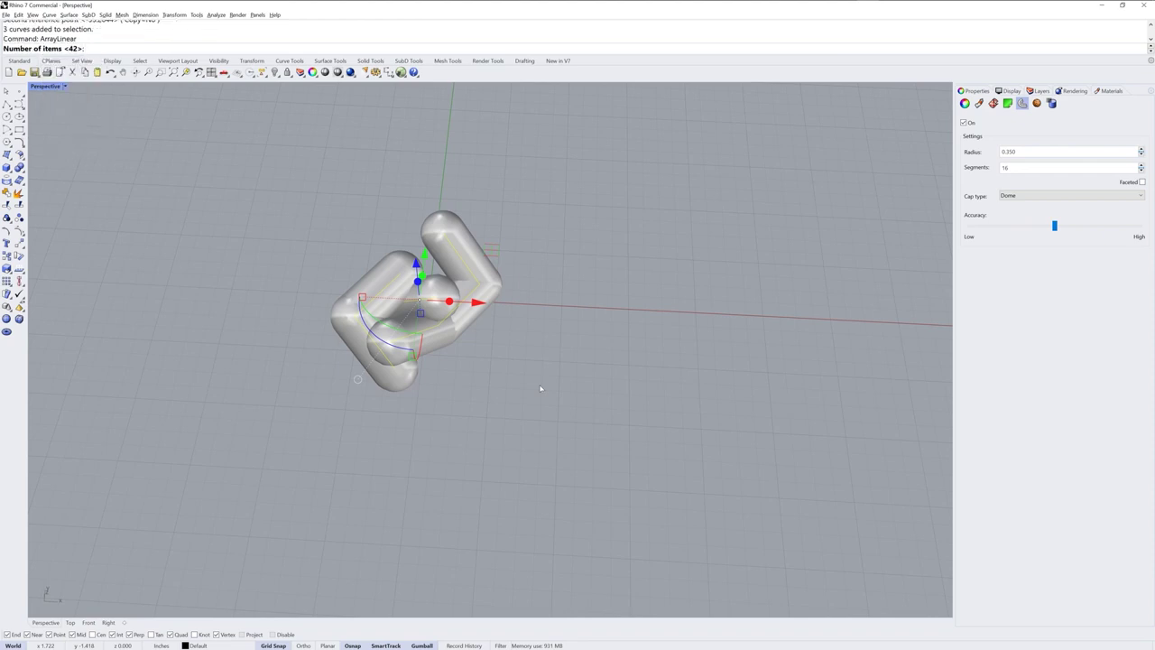
type("42")
key("Return")
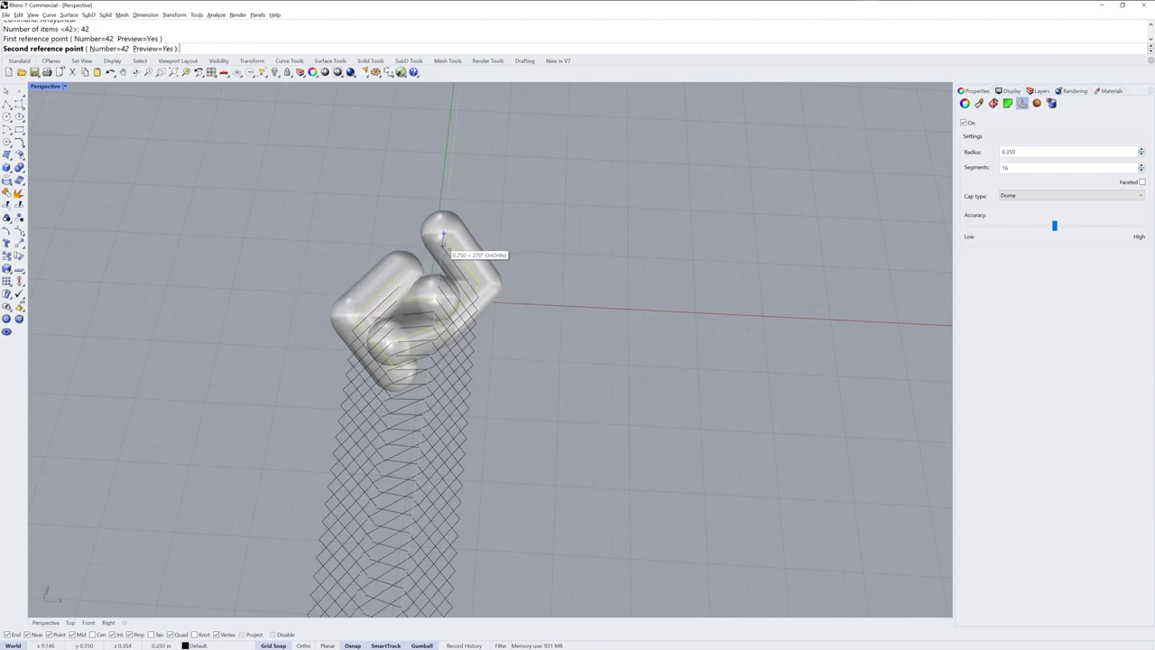
left_click(442, 299)
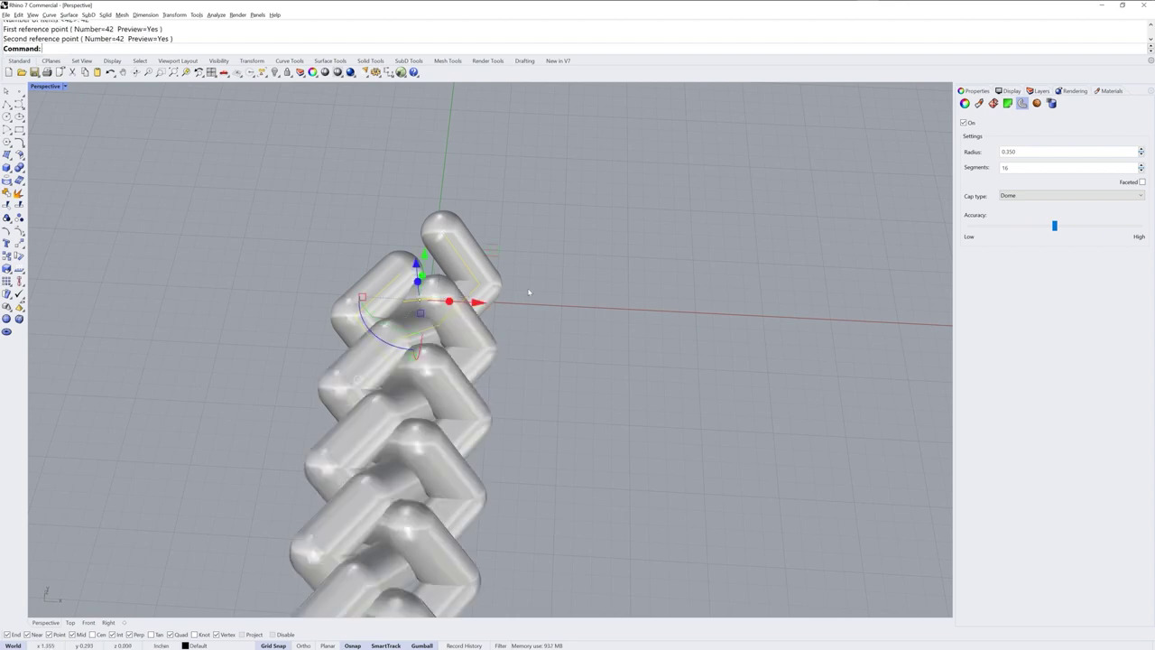
scroll(541, 315, "down", 6)
right_click_drag(544, 249, 649, 278)
left_click(512, 294)
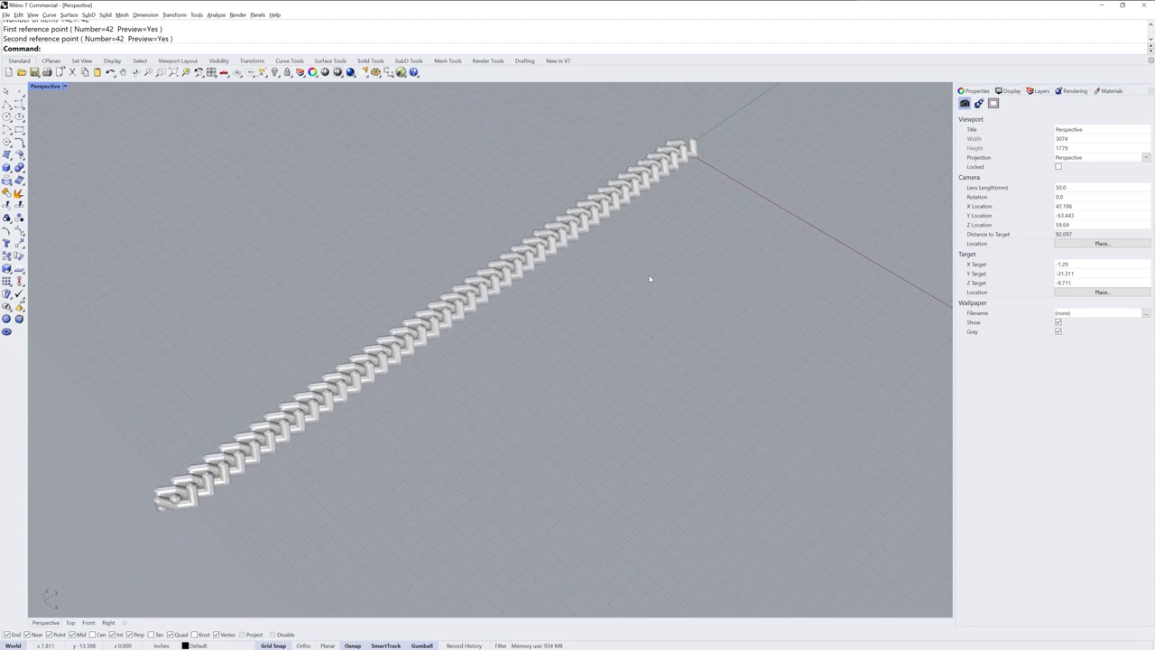
- Join all the arrayed curves into continuous strands and clear the selection
right_click_drag(572, 299, 498, 357)
scroll(431, 351, "up", 4)
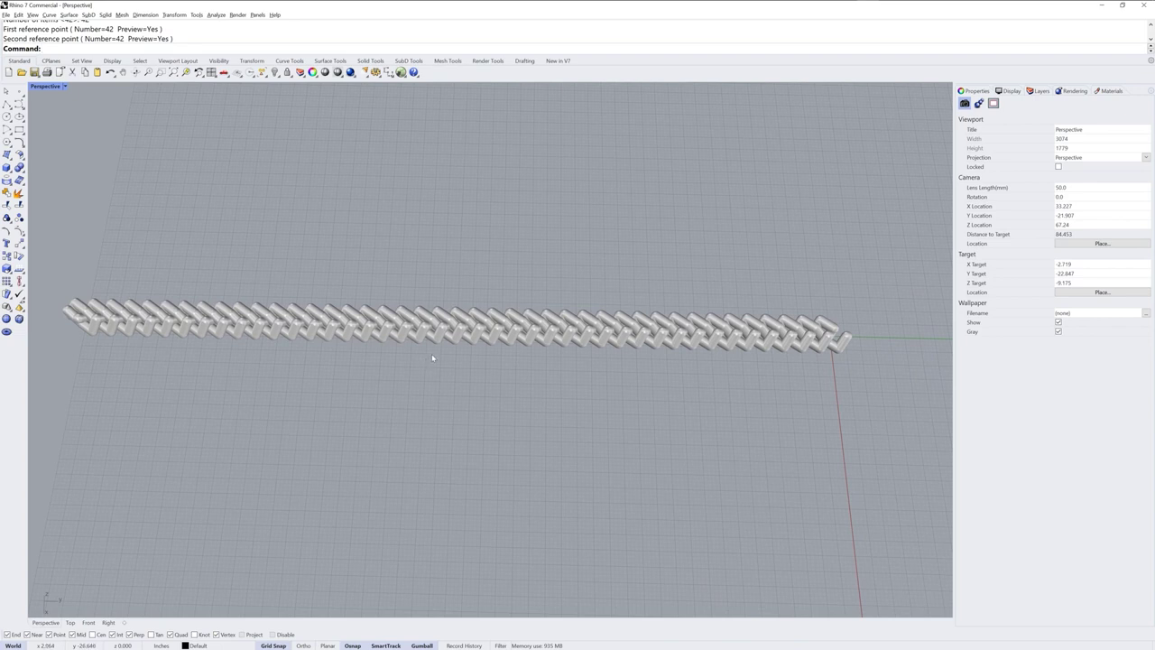
right_click_drag(432, 357, 434, 354)
scroll(431, 354, "down", 2)
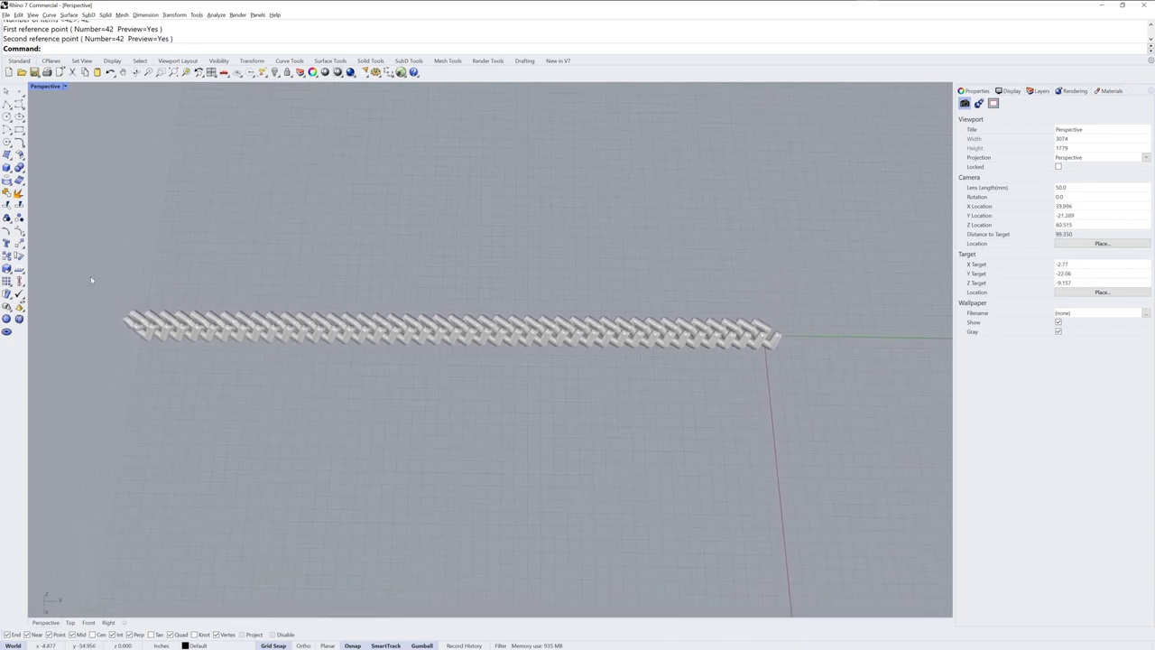
left_click_drag(87, 275, 825, 404)
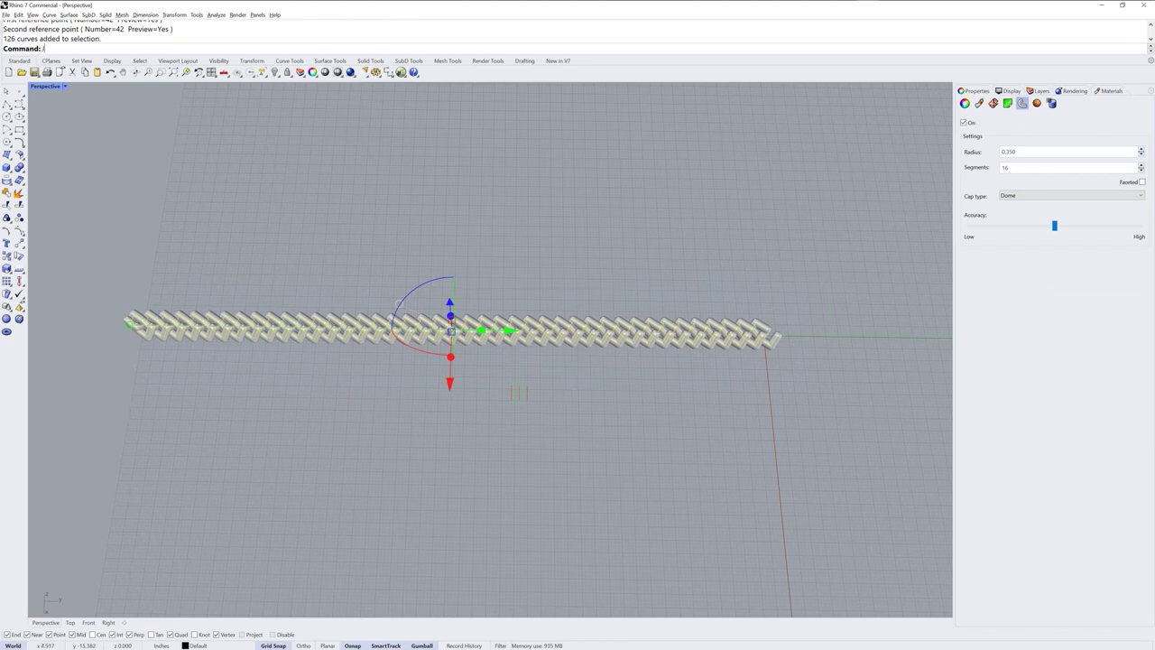
key("Return")
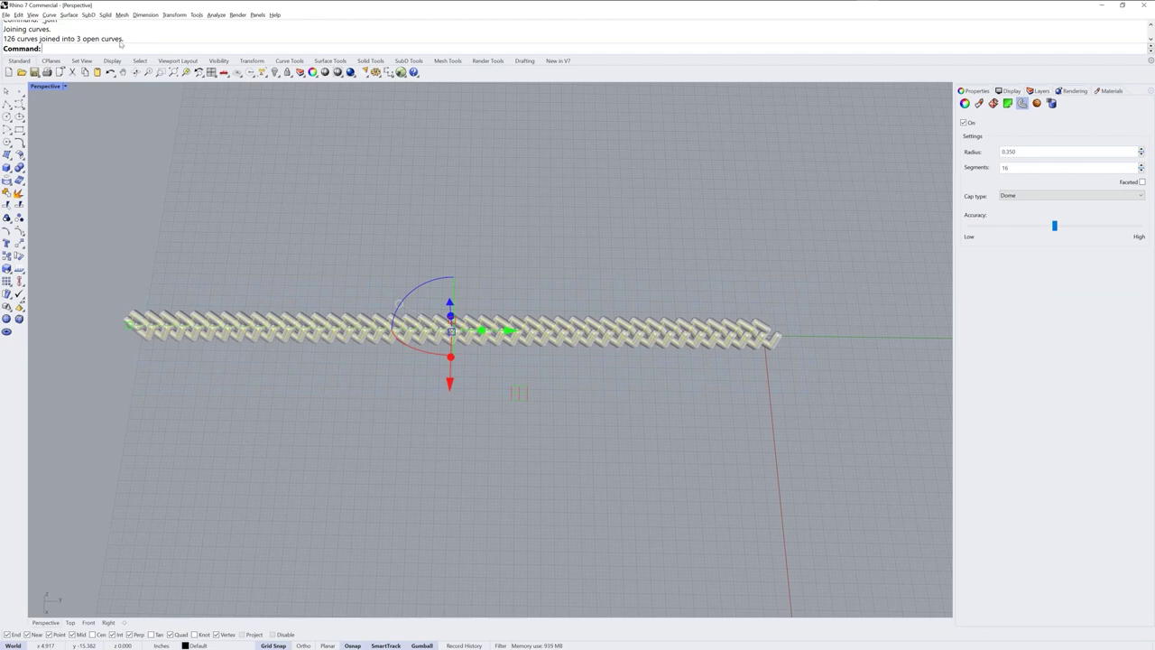
right_click_drag(529, 460, 533, 383)
left_click(533, 389)
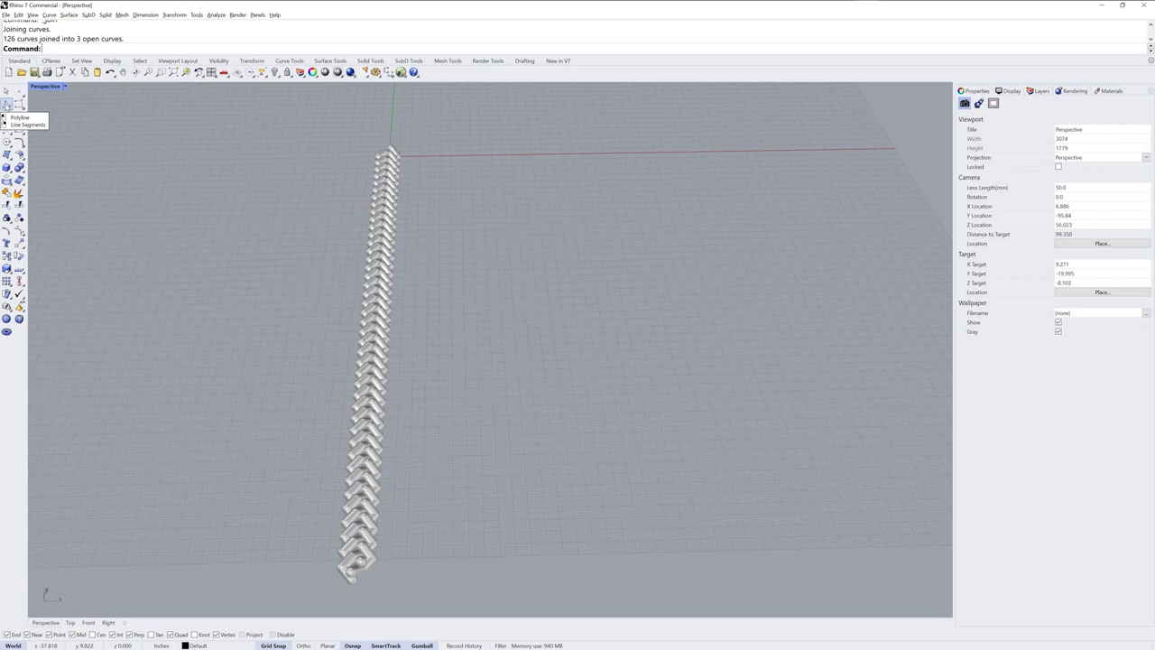
- Draw a straight polyline about 51.4 inches long from the starting curve end near the Y axis to the matching end in the last unit
left_click(7, 104)
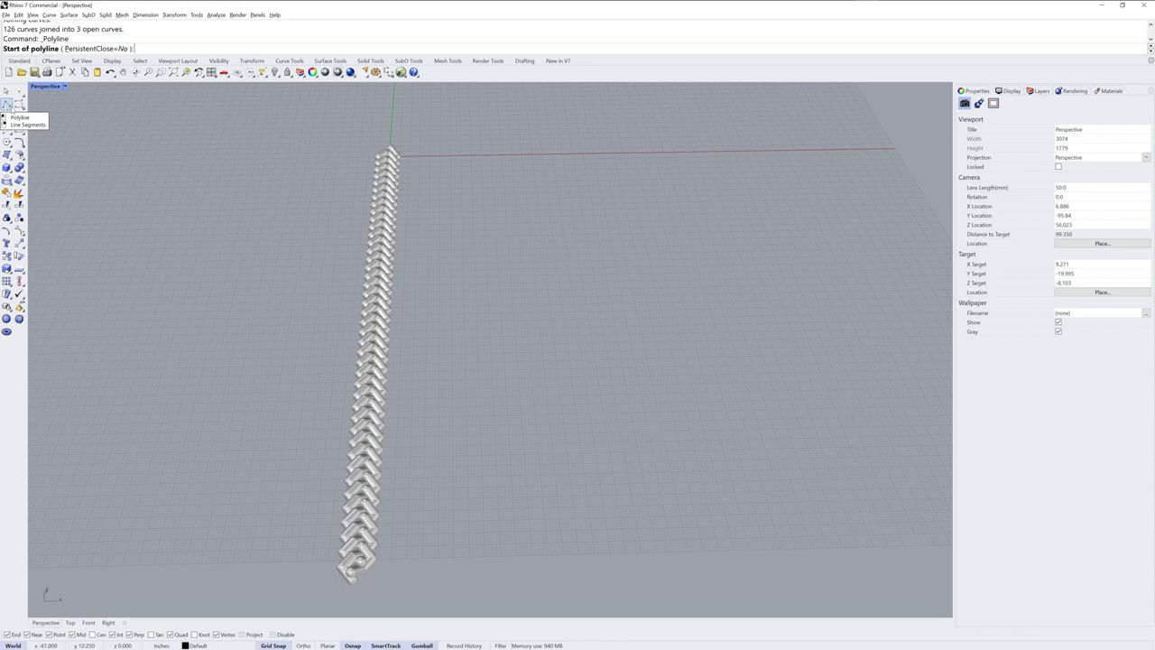
right_click_drag(397, 133, 400, 142)
key("ctrl+alt+g")
left_click(386, 115)
key("ctrl+alt+s")
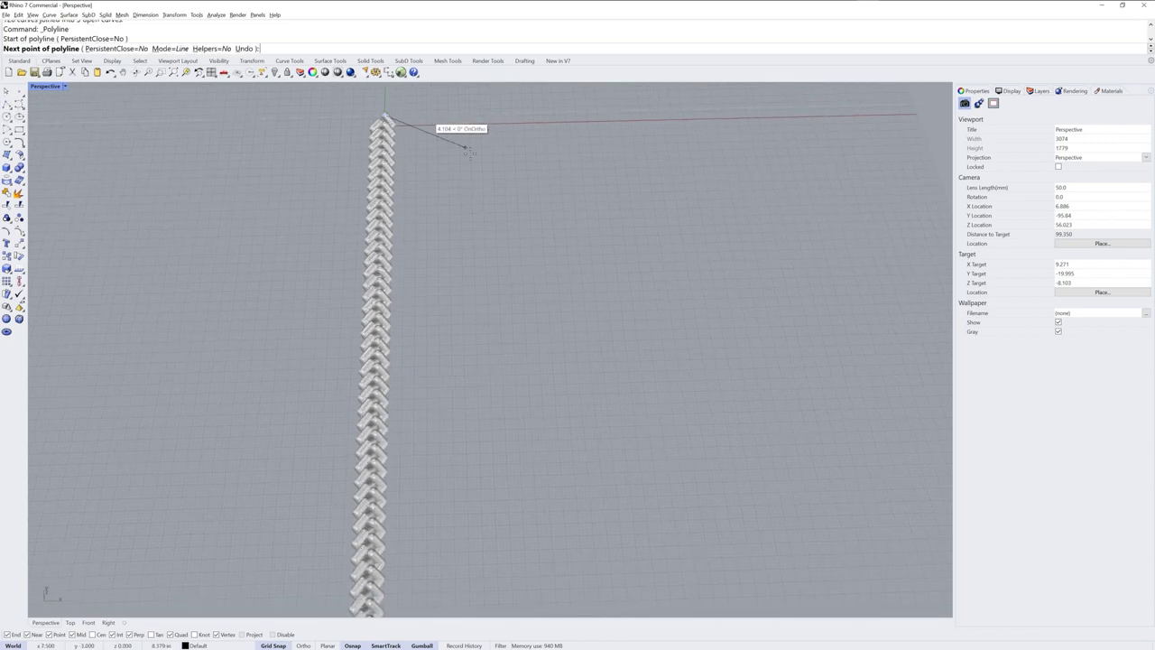
right_click_drag(495, 378, 507, 101, "shift")
scroll(414, 440, "up", 5)
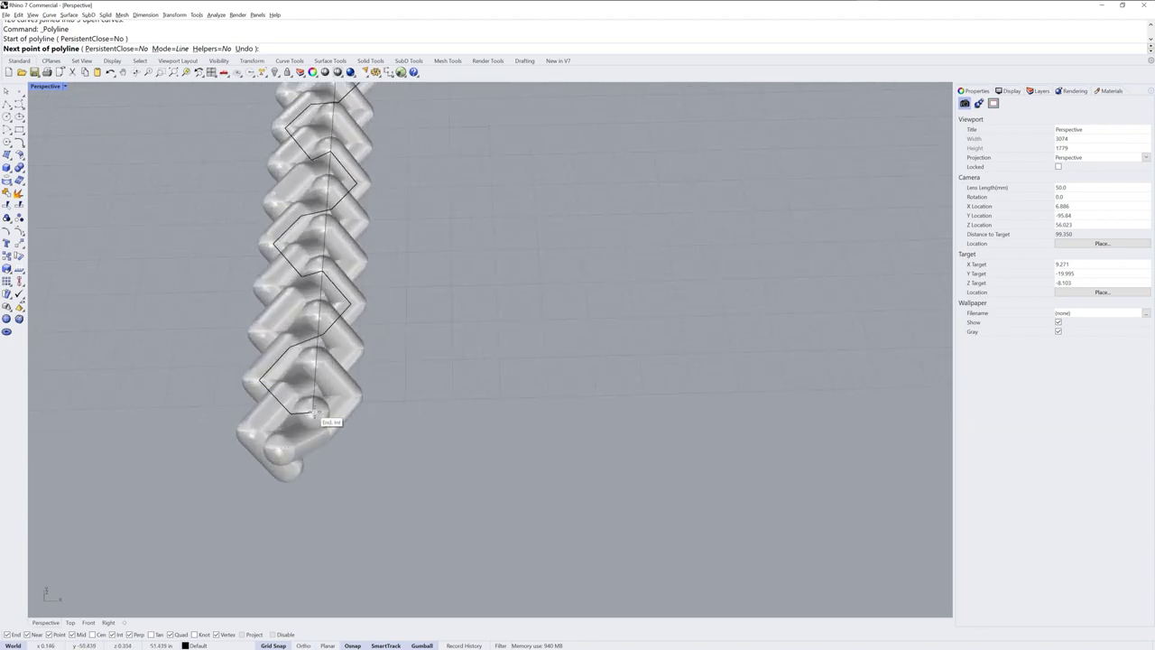
left_click(313, 413)
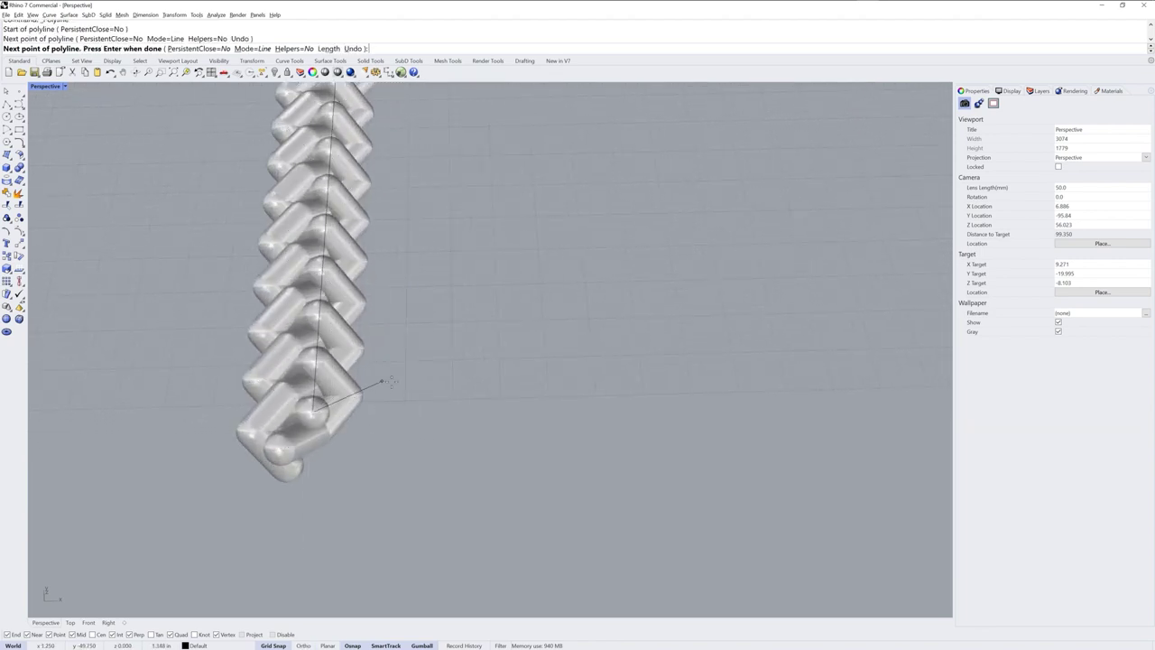
key("Return")
- Select the new straight line, examine its position against the strands in the Front and Right views, and clear the selection
left_click(320, 339)
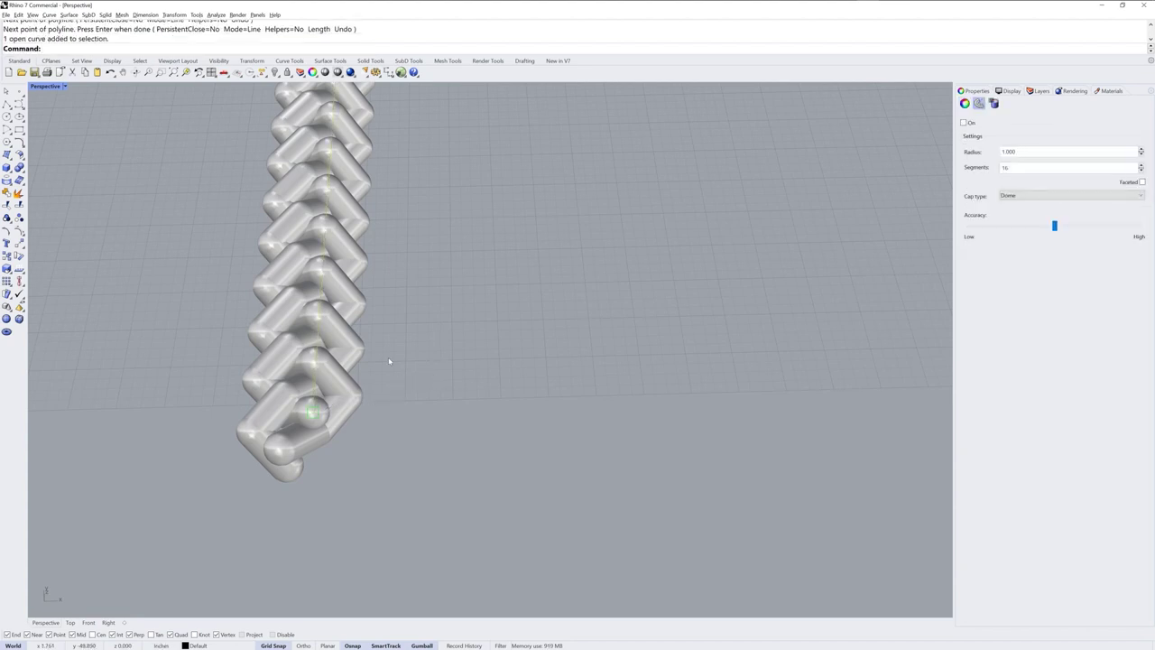
double_click(47, 86)
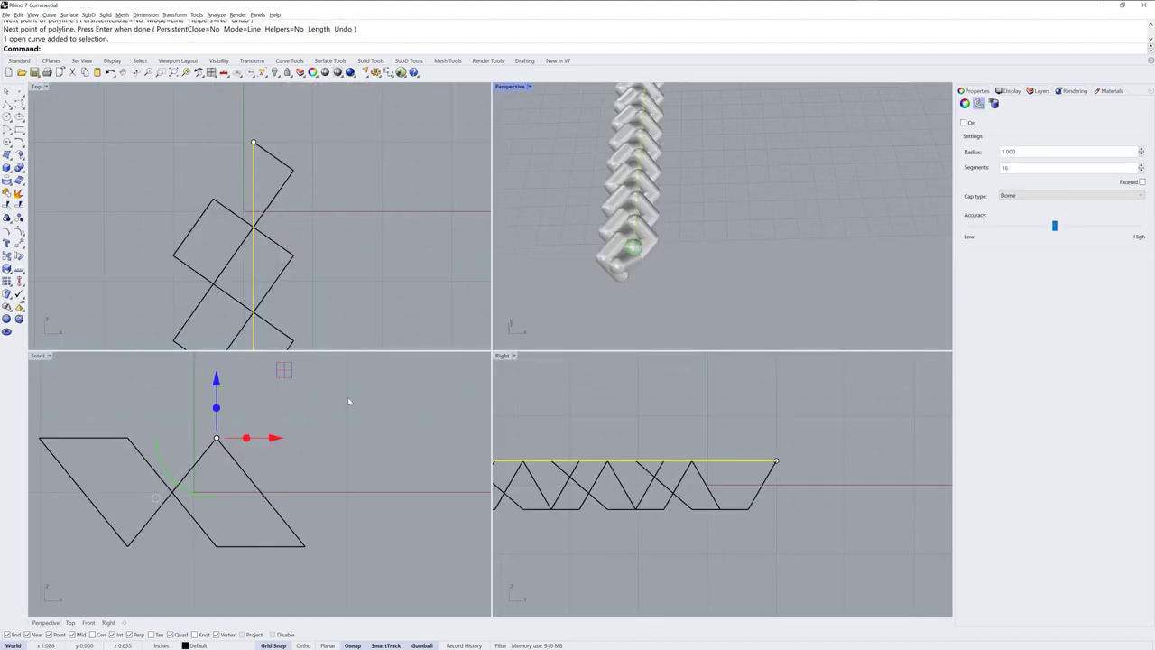
right_click_drag(630, 466, 750, 449)
right_click_drag(298, 472, 357, 468)
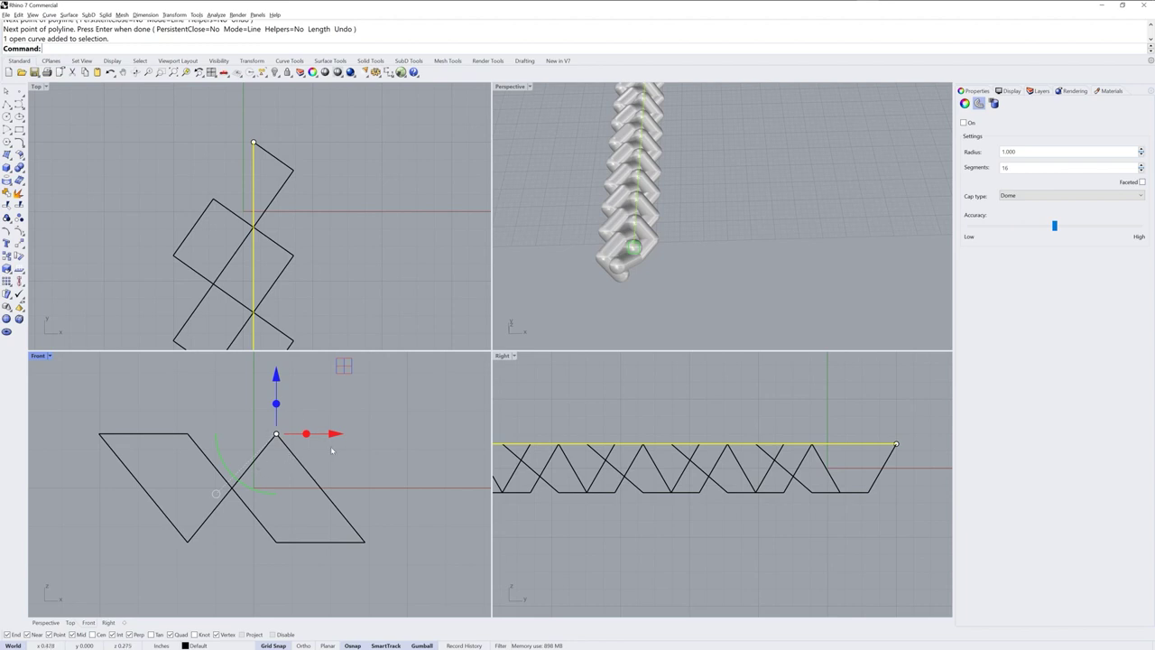
right_click_drag(552, 452, 557, 464)
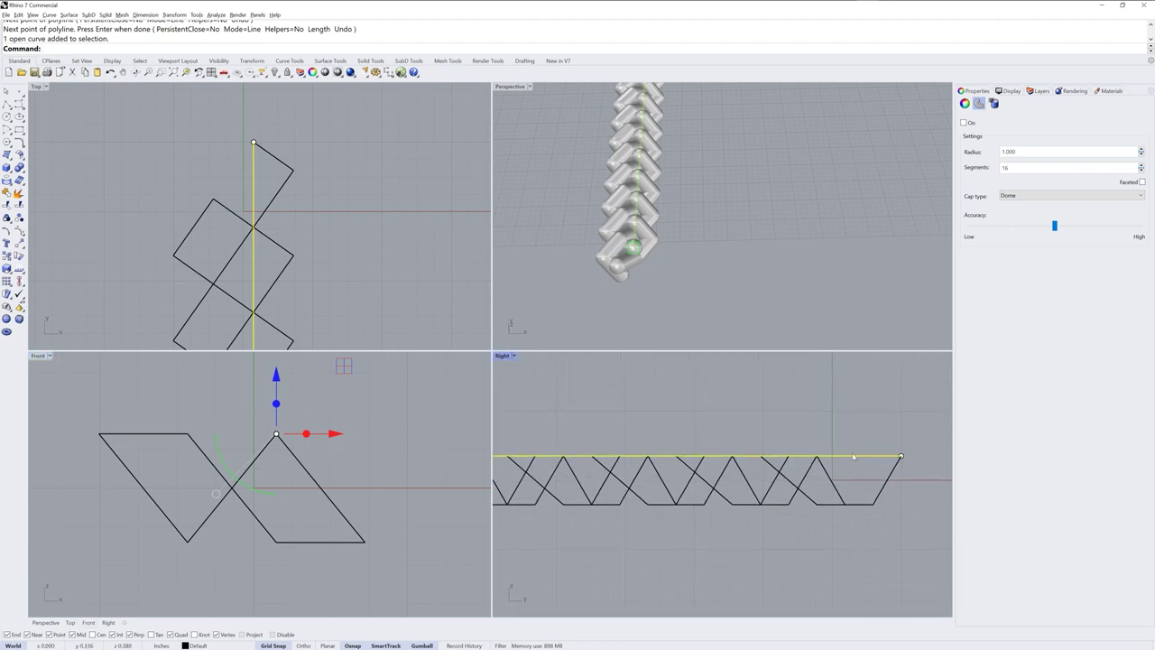
left_click(375, 404)
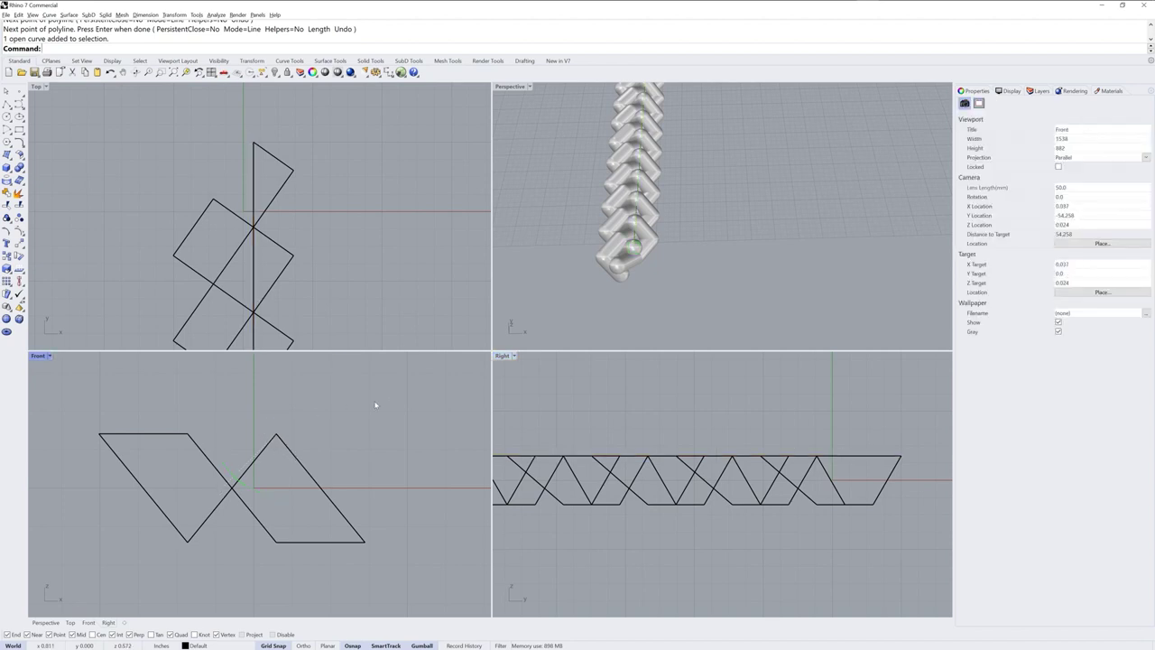
- Measure the straight line's length in the maximized Perspective view and clear the selection
left_click(270, 441)
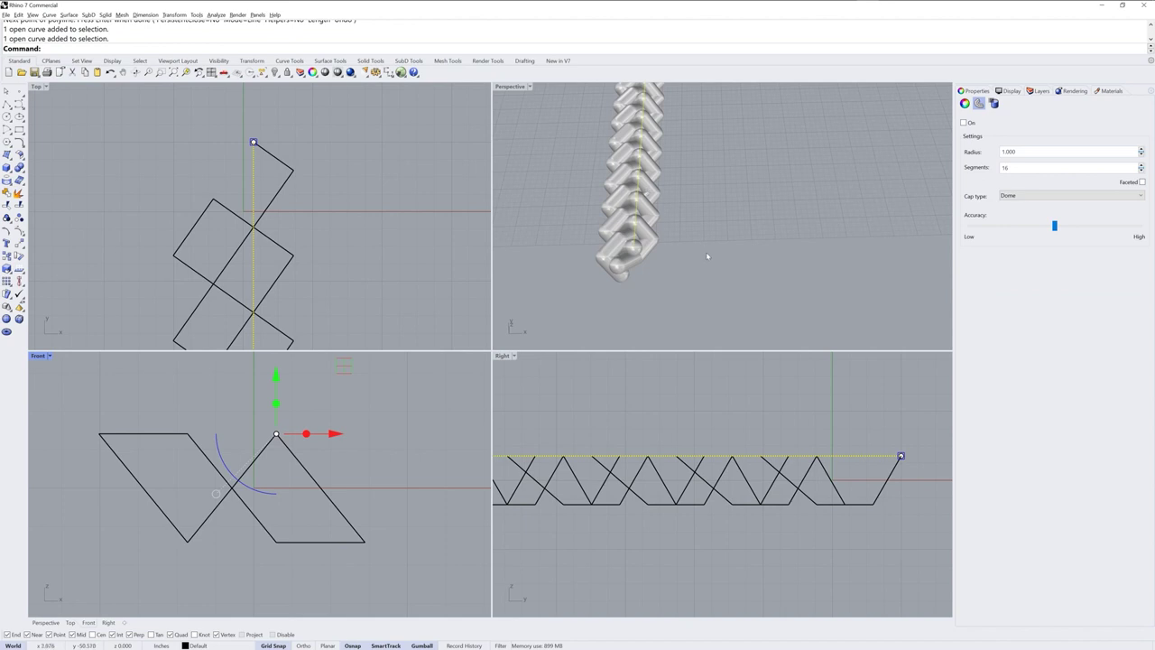
double_click(510, 86)
scroll(472, 247, "down", 8)
right_click_drag(466, 266, 454, 383)
scroll(416, 388, "down", 4)
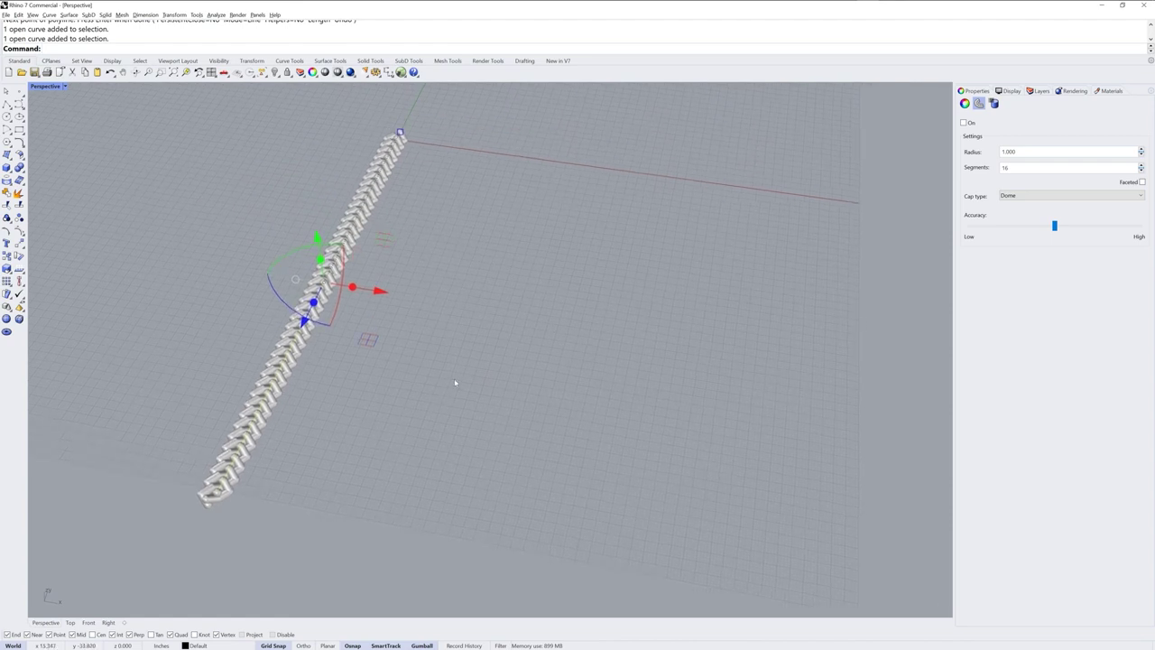
type("length")
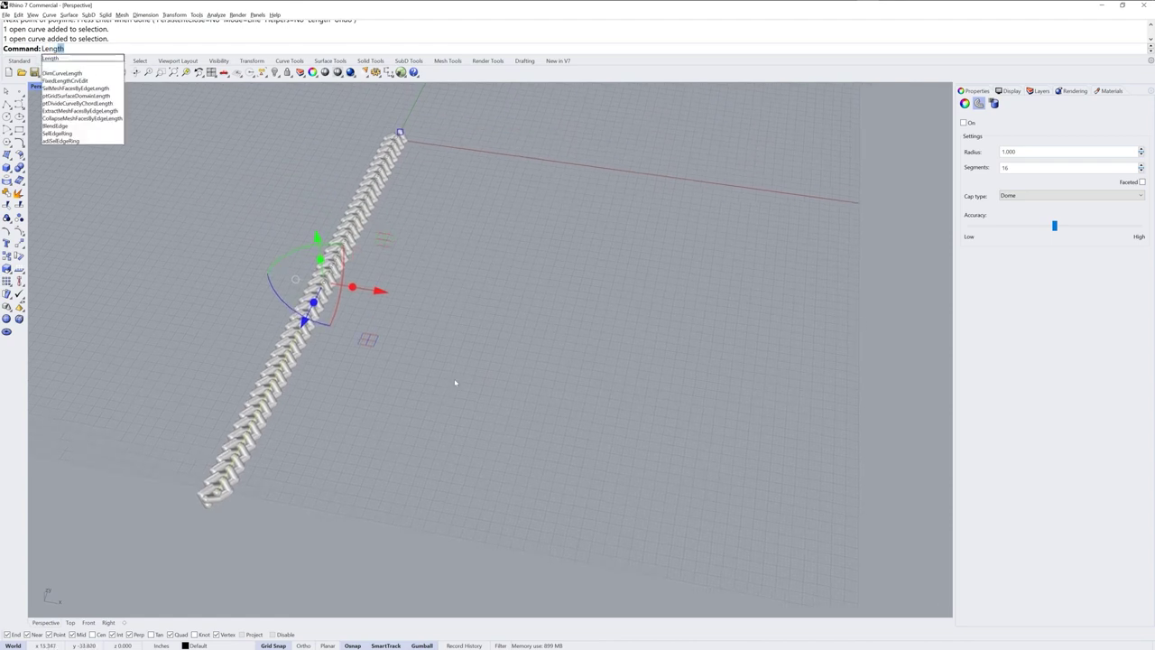
key("Return")
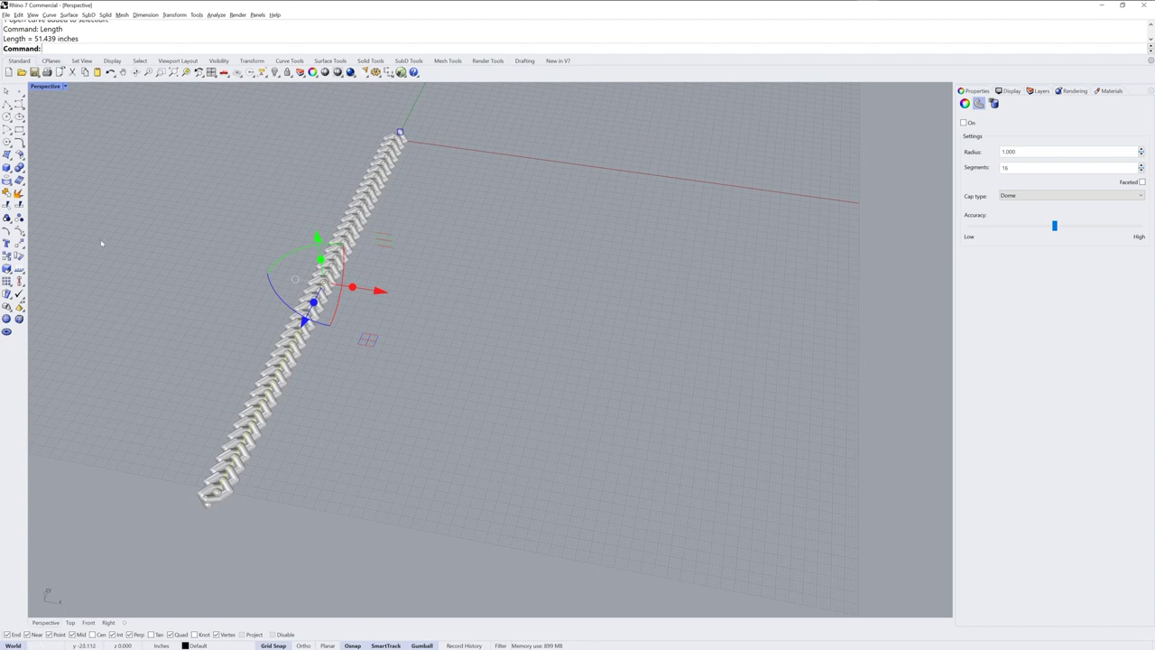
right_click_drag(483, 308, 527, 313)
left_click(527, 313)
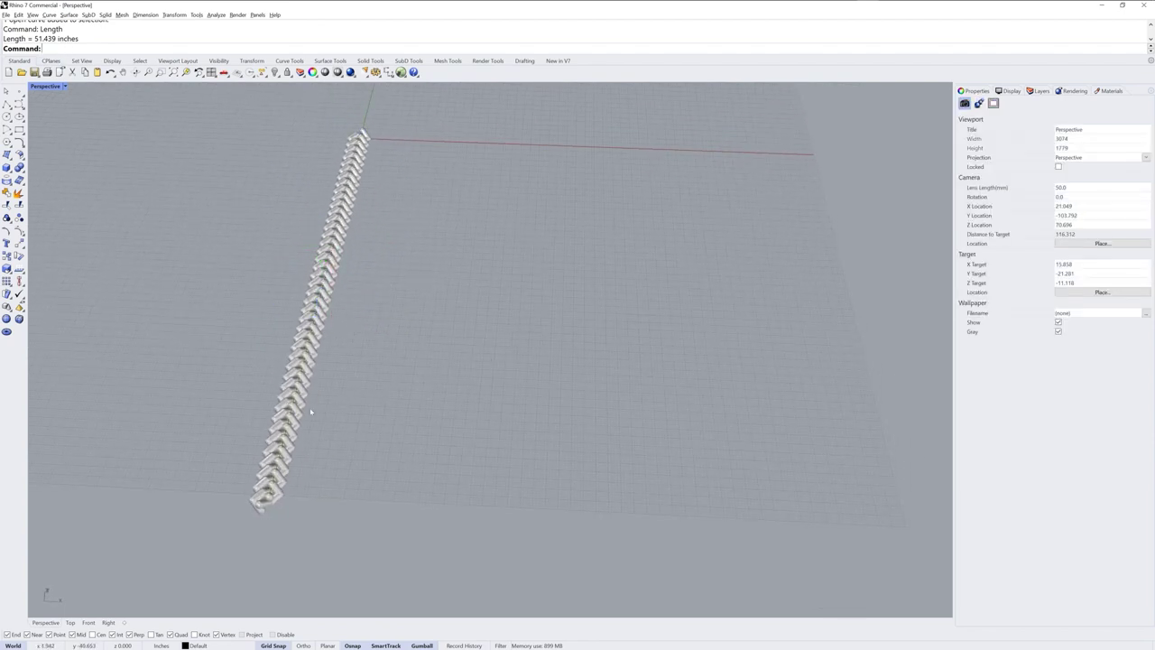
- Draw a circle beside the braid with a circumference of 51.439 inches
left_click(7, 117)
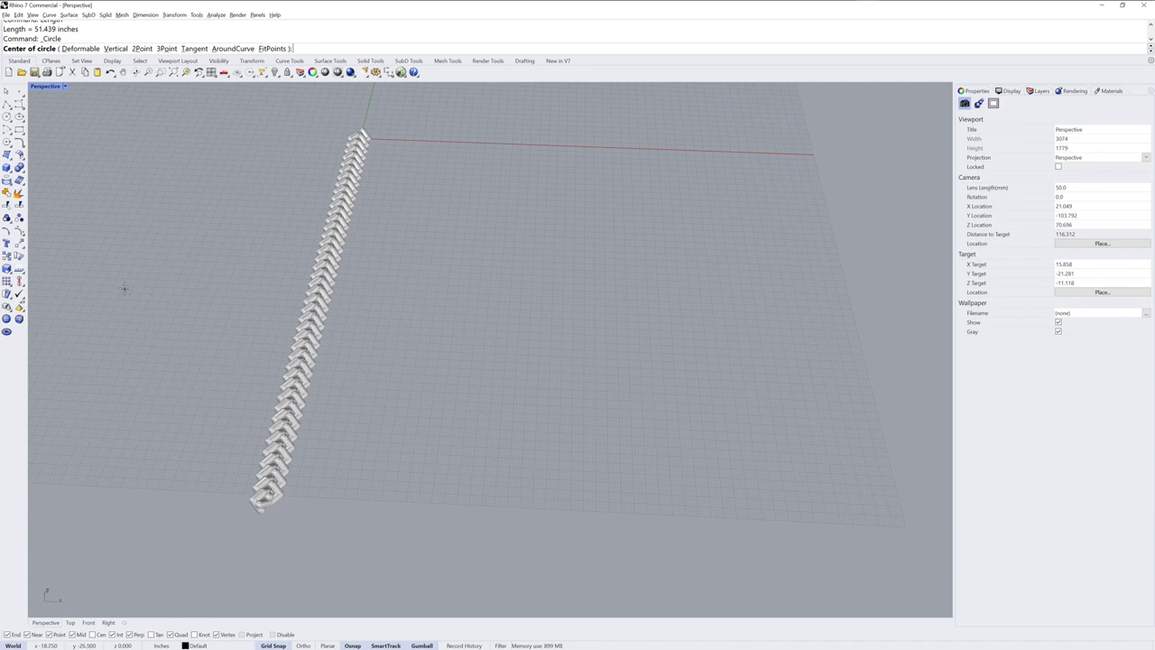
left_click(582, 270)
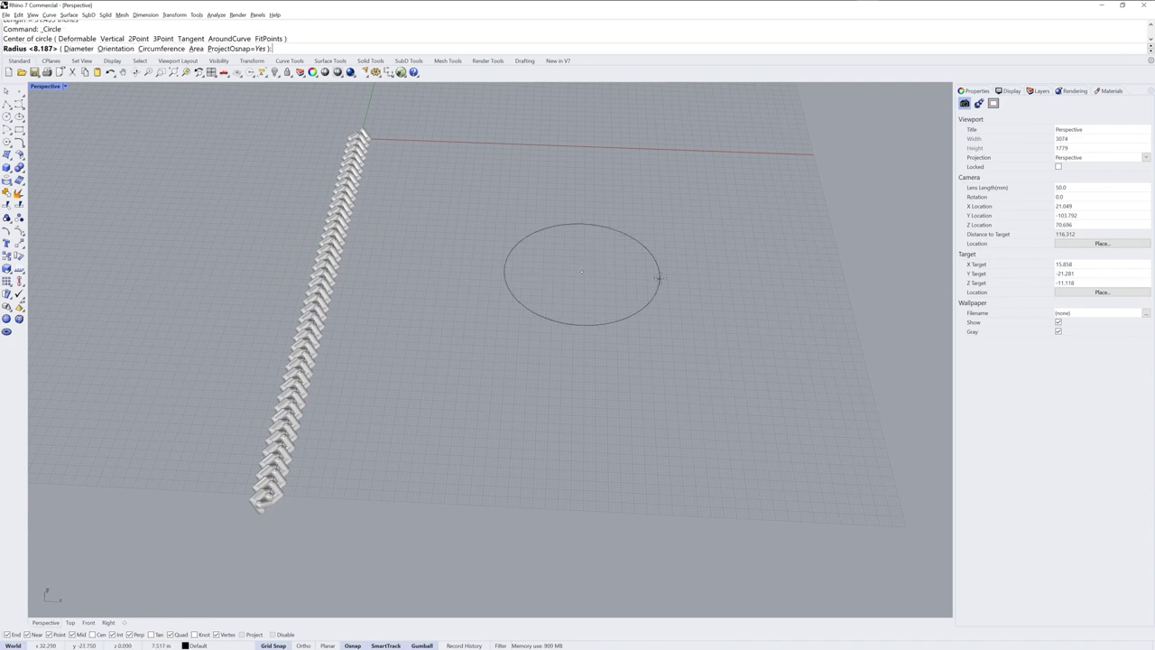
left_click(157, 49)
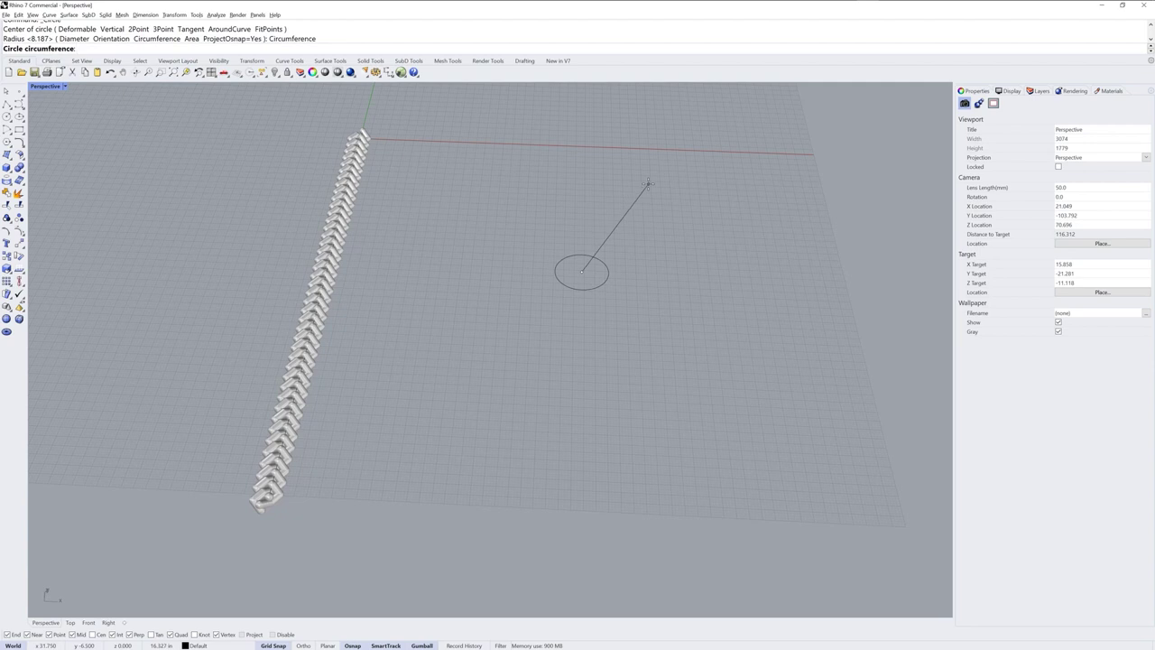
type("51.439")
key("Return")
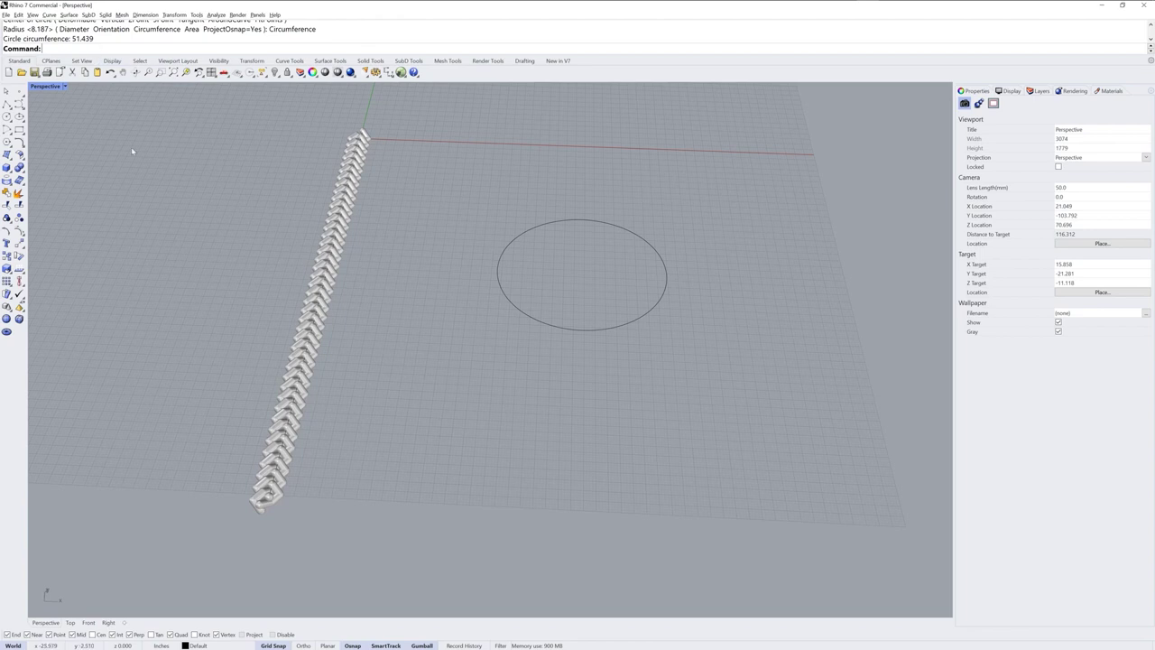
- Start the Flow command and select the three braid strands as objects, leaving the straight line out of the selection
mouse_move(385, 308)
right_mouse_down()
mouse_move(396, 338)
mouse_move(373, 310)
right_mouse_up()
scroll(396, 317, "down", 1)
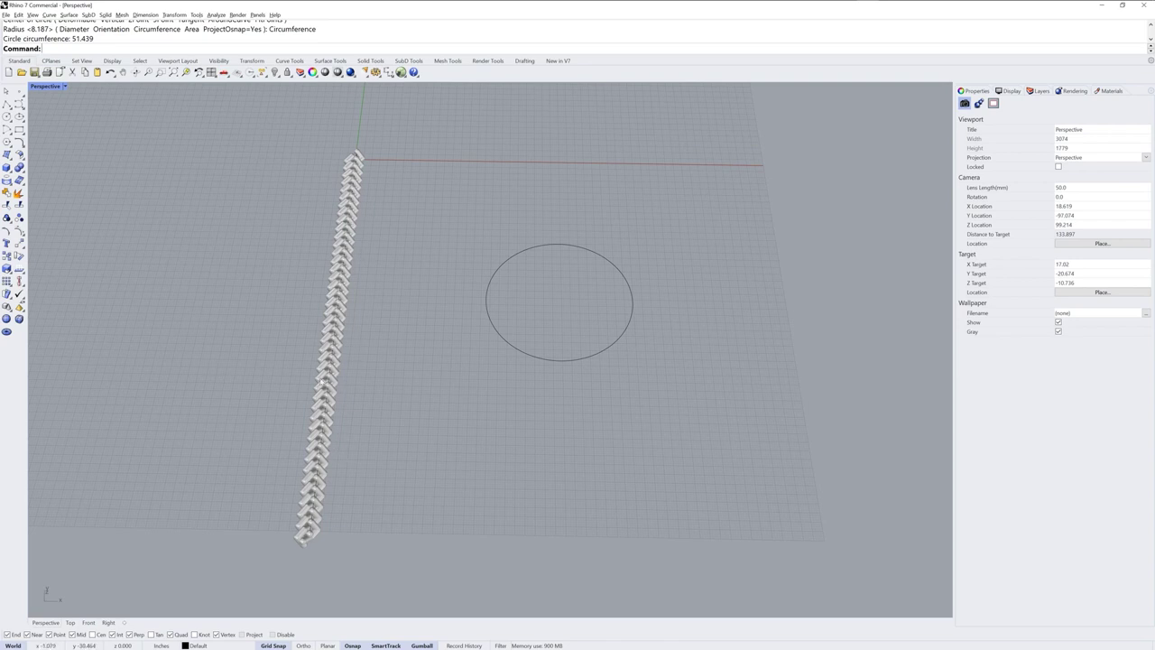
mouse_move(375, 372)
right_mouse_down()
mouse_move(379, 387)
mouse_move(384, 354)
right_mouse_up()
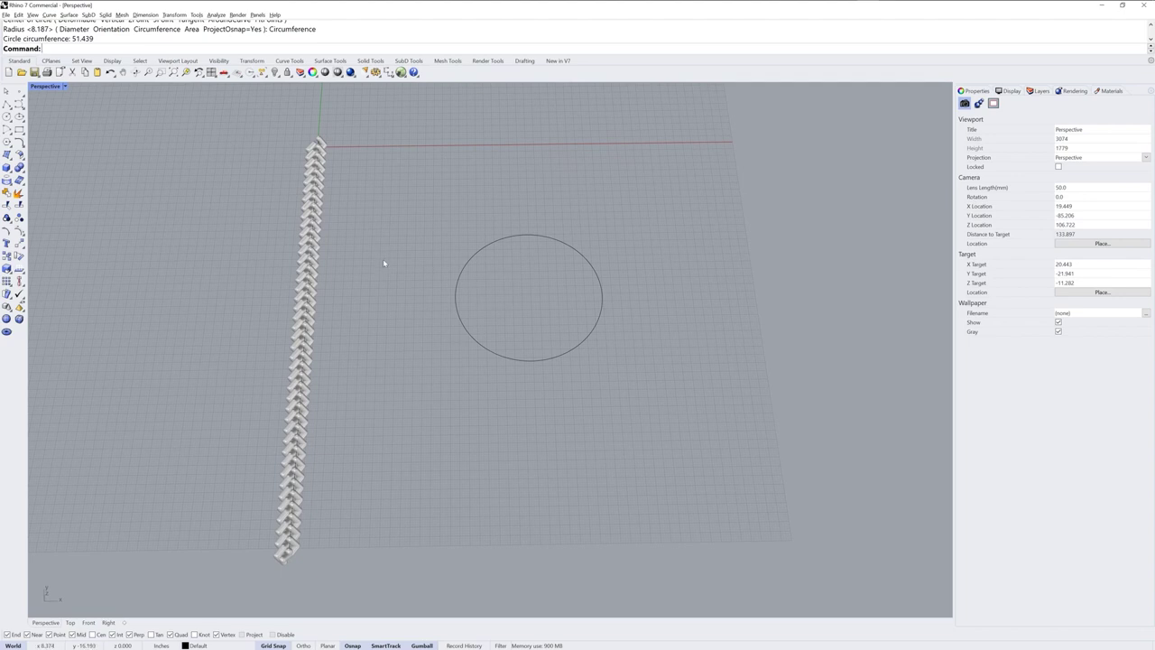
type("fl")
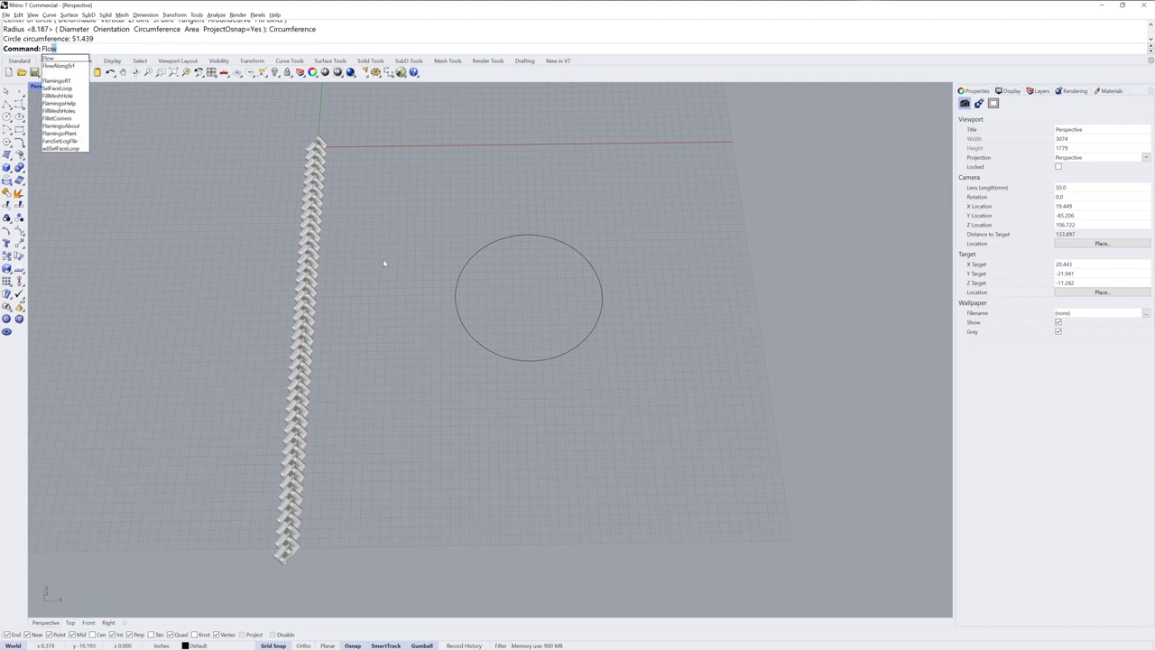
key("Return")
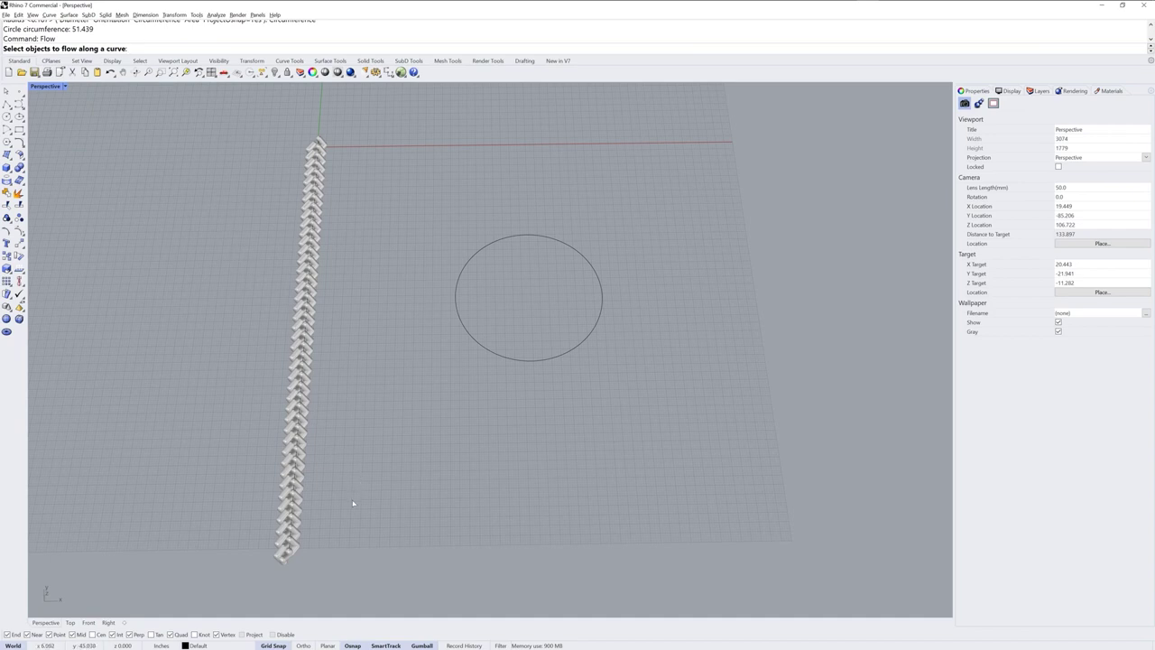
left_click_drag(232, 442, 233, 441)
scroll(289, 505, "up", 6)
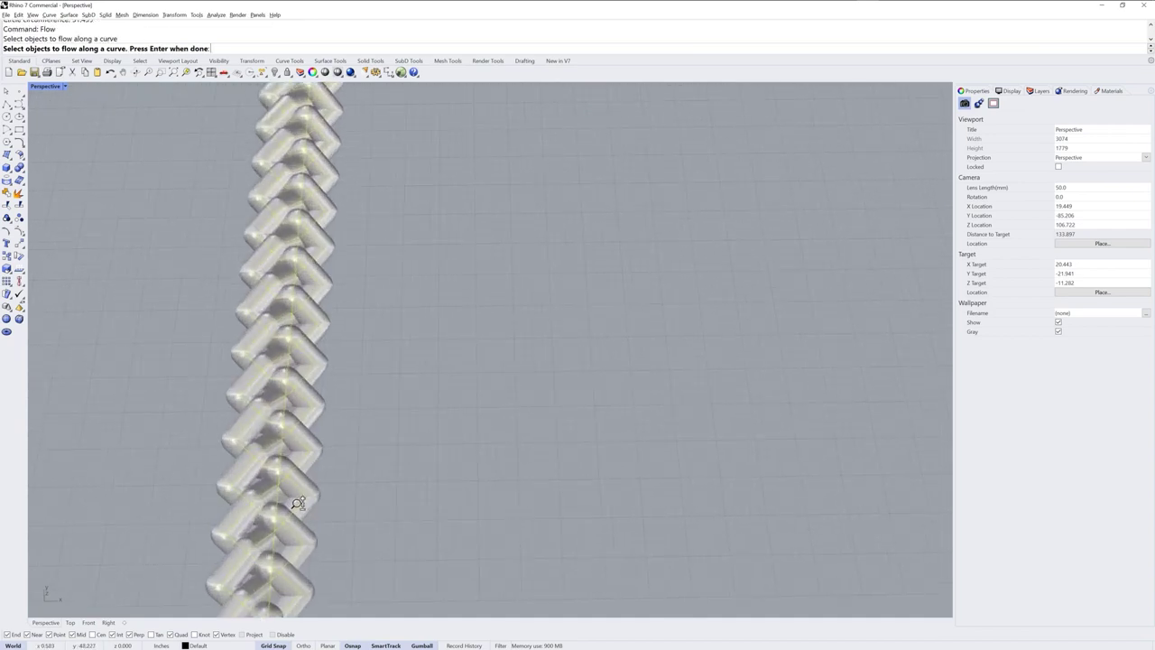
left_click(279, 437, "ctrl")
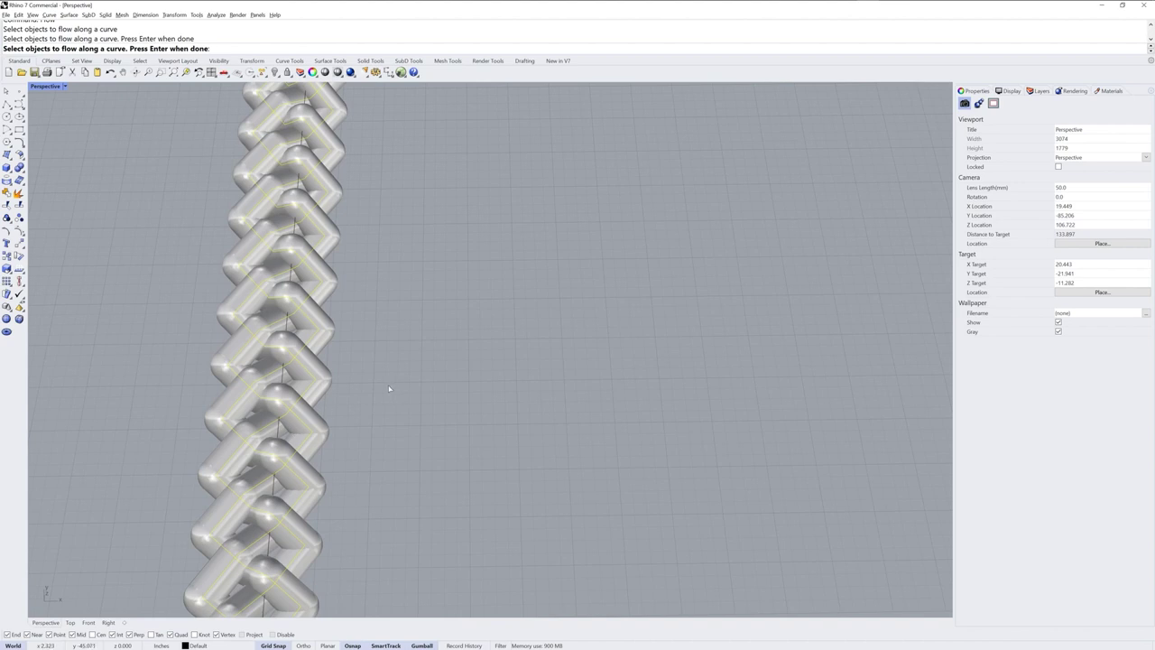
key("Return")
- Flow a copy of the strands from the straight line, picked near the origin end, onto the circle with stretching enabled
scroll(386, 375, "down", 8)
right_click_drag(384, 376, 331, 461, "shift")
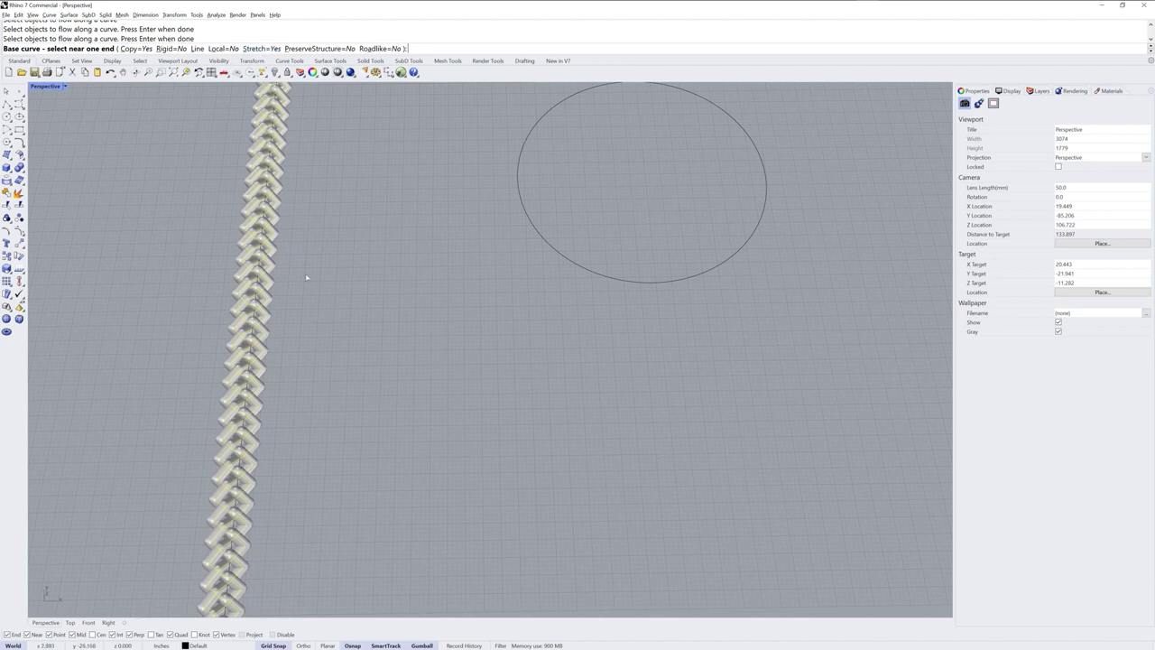
scroll(347, 317, "down", 5)
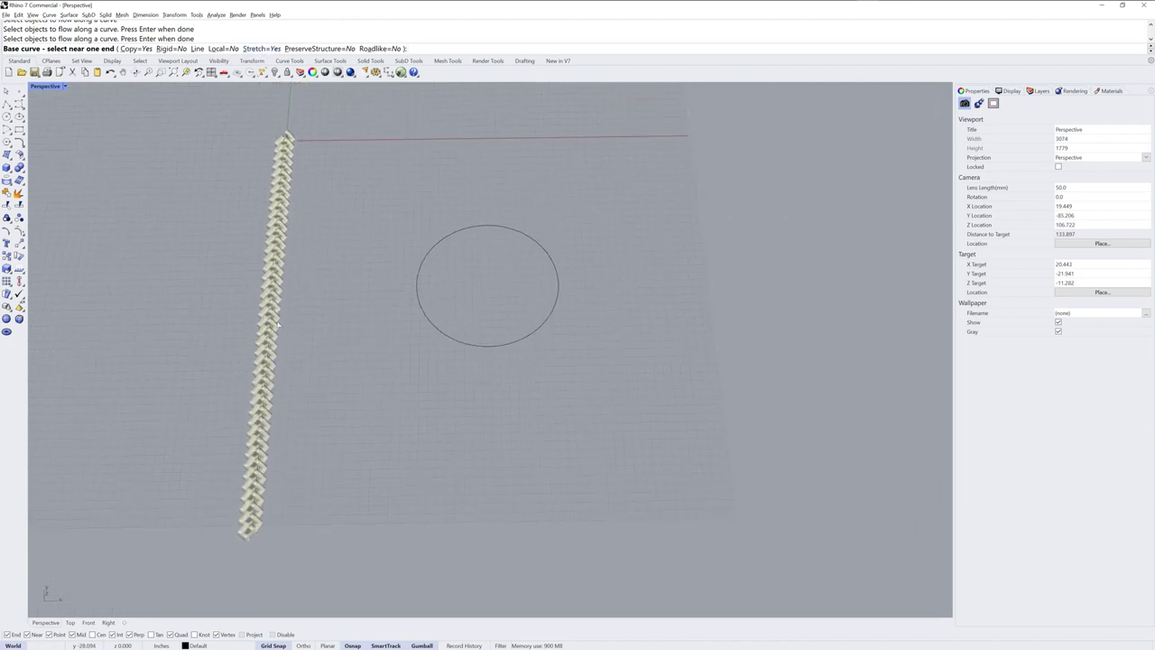
left_click(293, 138)
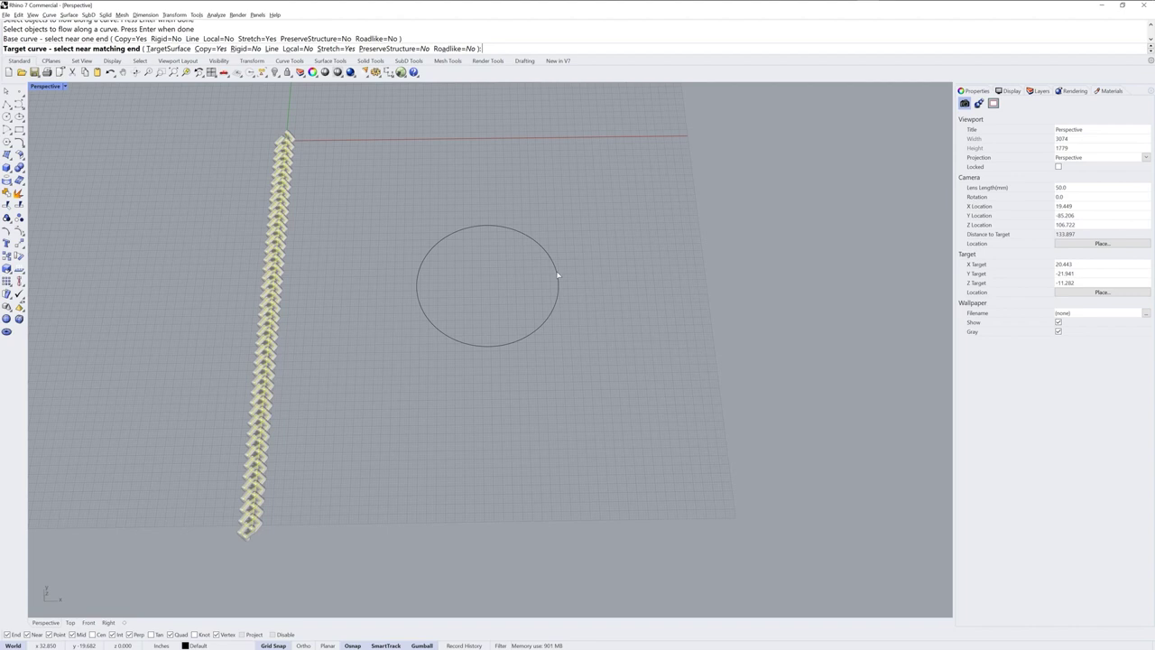
left_click(558, 275)
- Select all the curves of the ring and turn off their curve piping
scroll(586, 326, "up", 5)
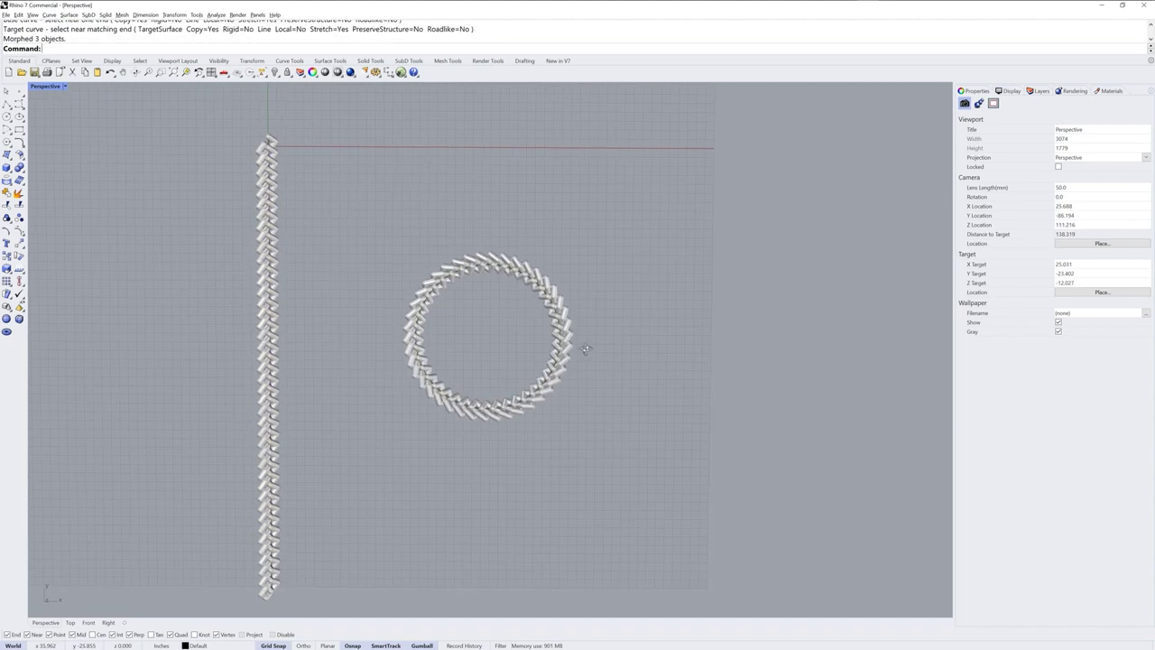
scroll(543, 329, "up", 2)
mouse_move(528, 325)
right_mouse_down("shift")
mouse_move(559, 343)
mouse_move(536, 337)
right_mouse_up("shift")
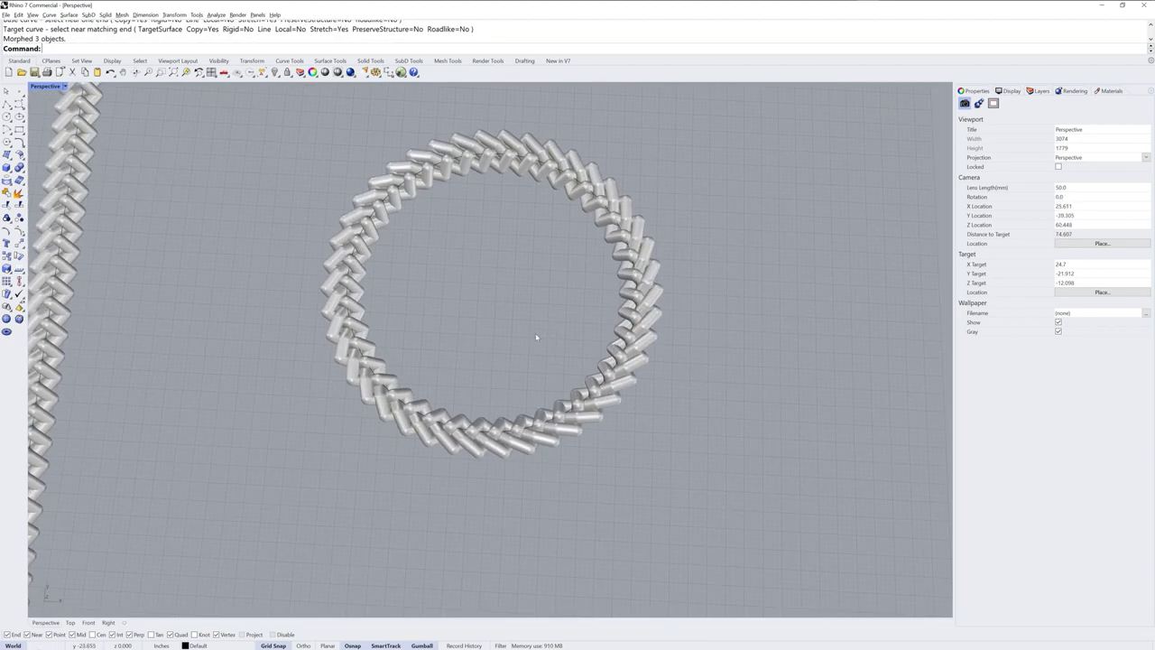
scroll(649, 325, "up", 2)
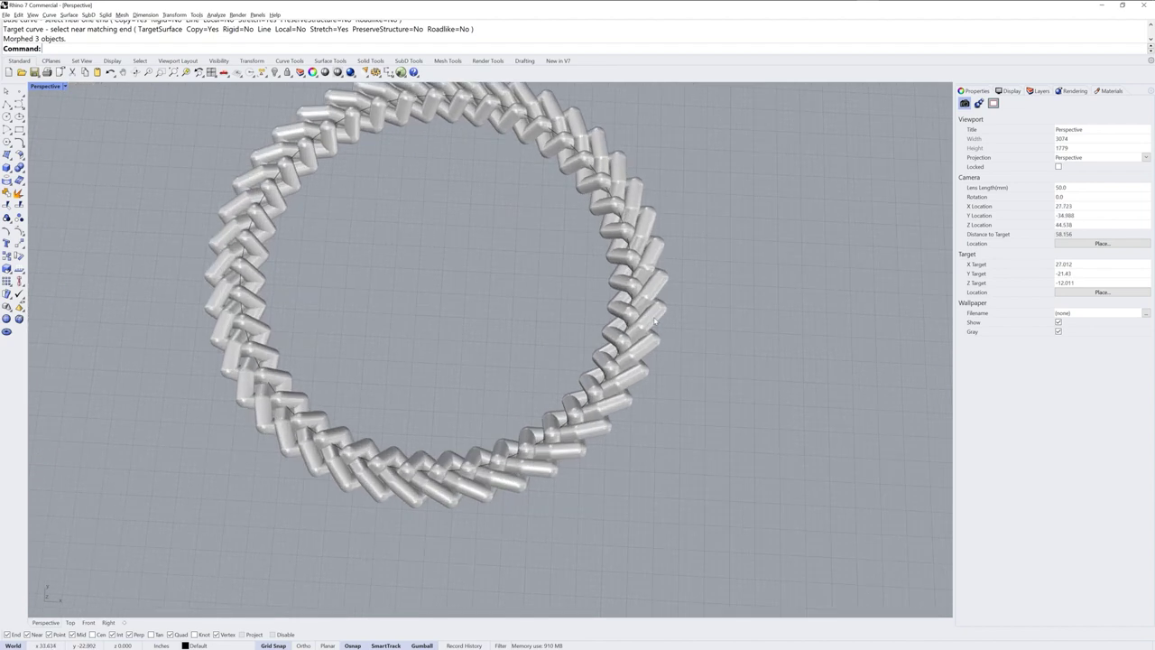
right_click_drag(676, 321, 727, 373, "shift")
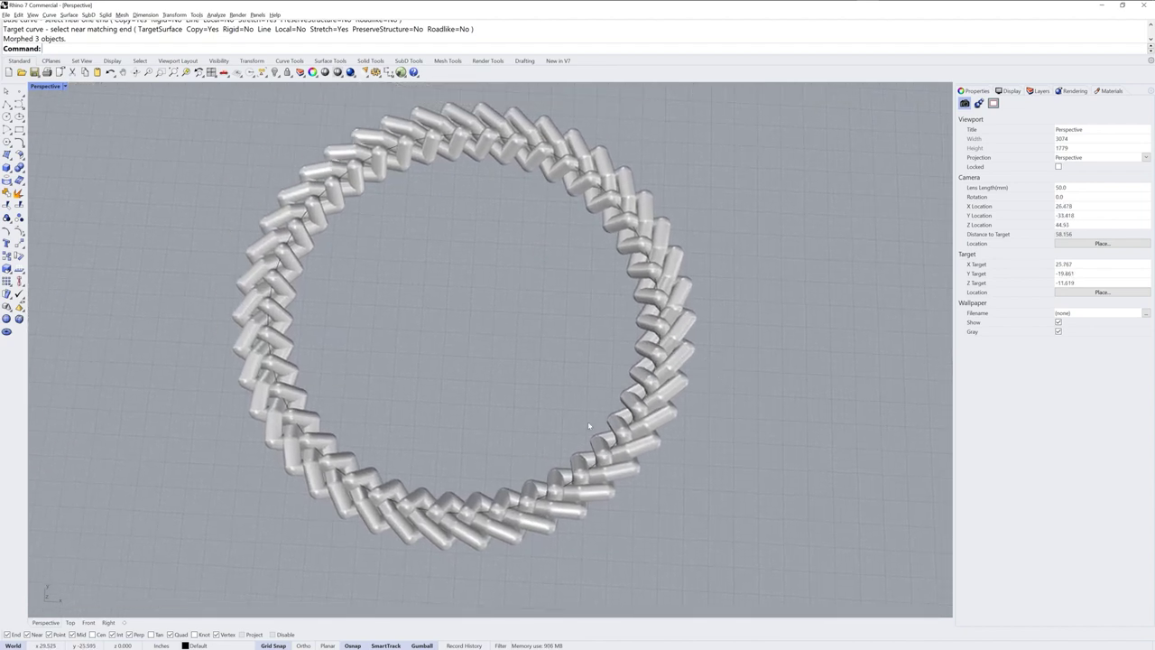
left_click_drag(743, 329, 561, 417)
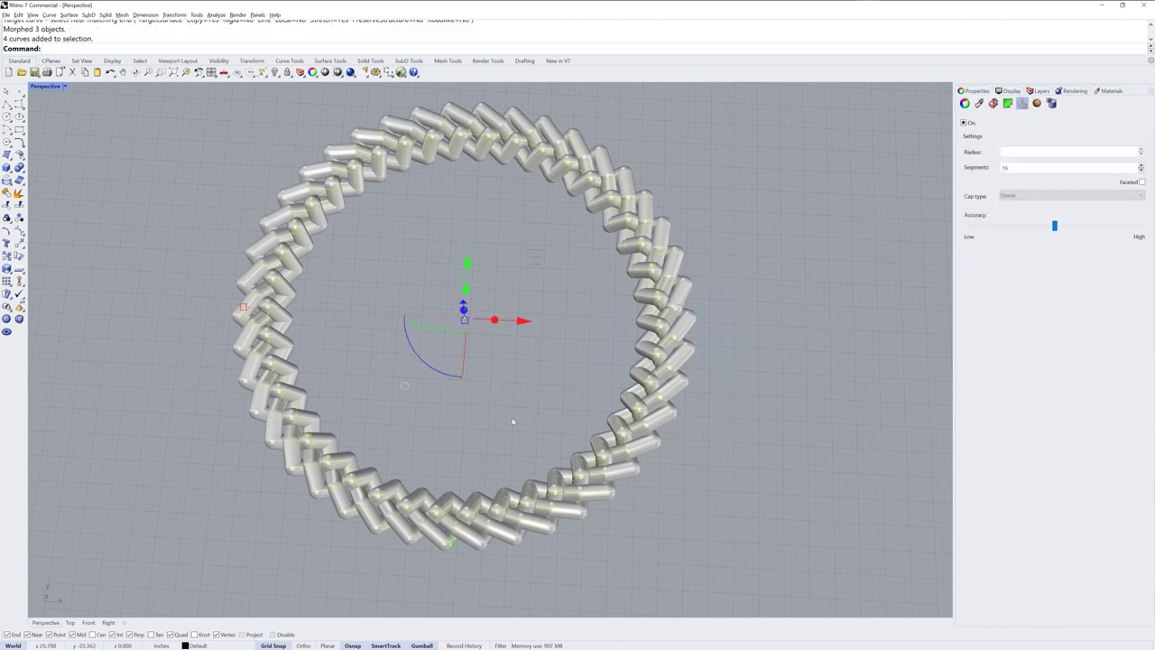
left_click(962, 122)
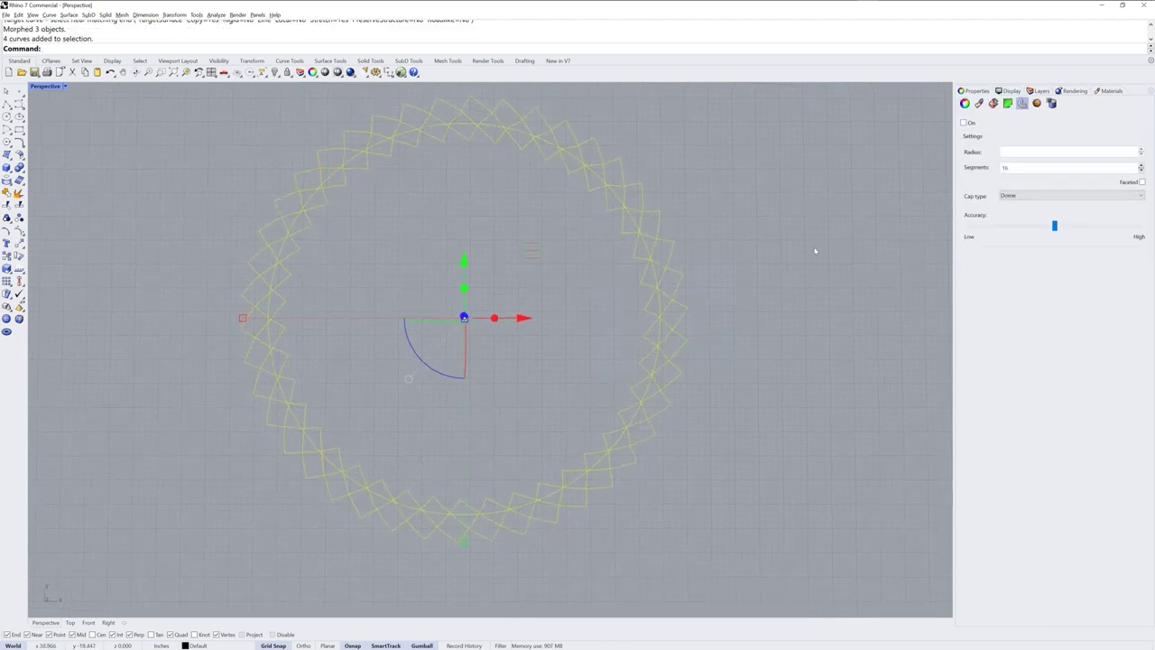
- Select the ring's strands one by one around the seam to examine which are open or closed, and clear the selection
scroll(692, 285, "up", 5)
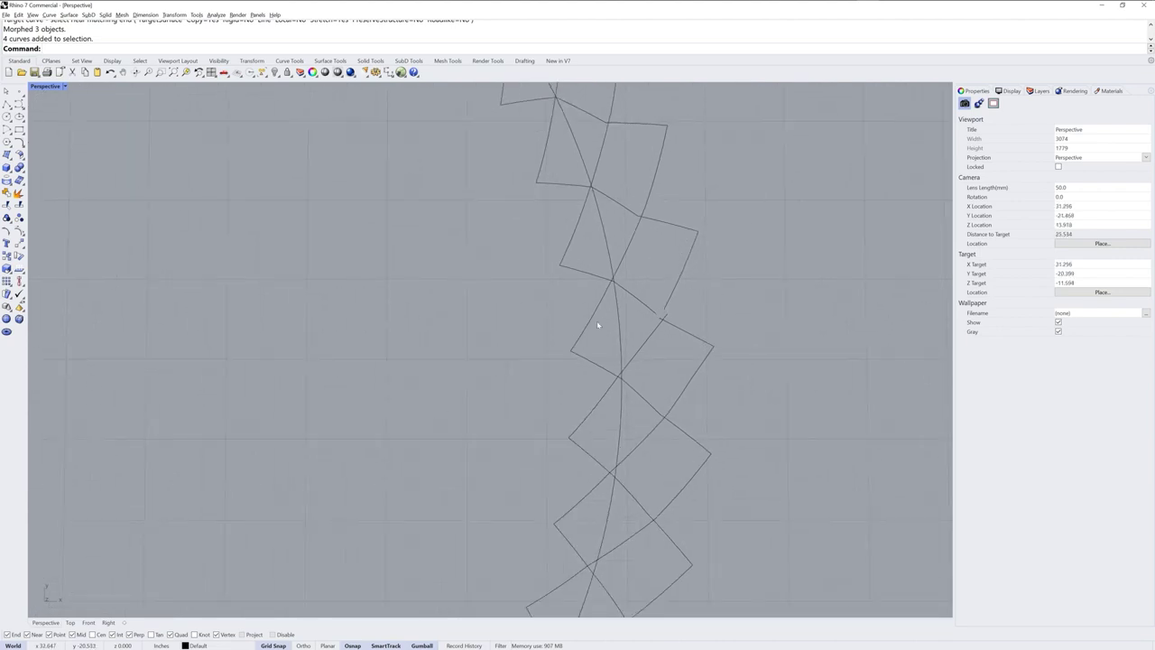
right_click_drag(676, 355, 661, 351)
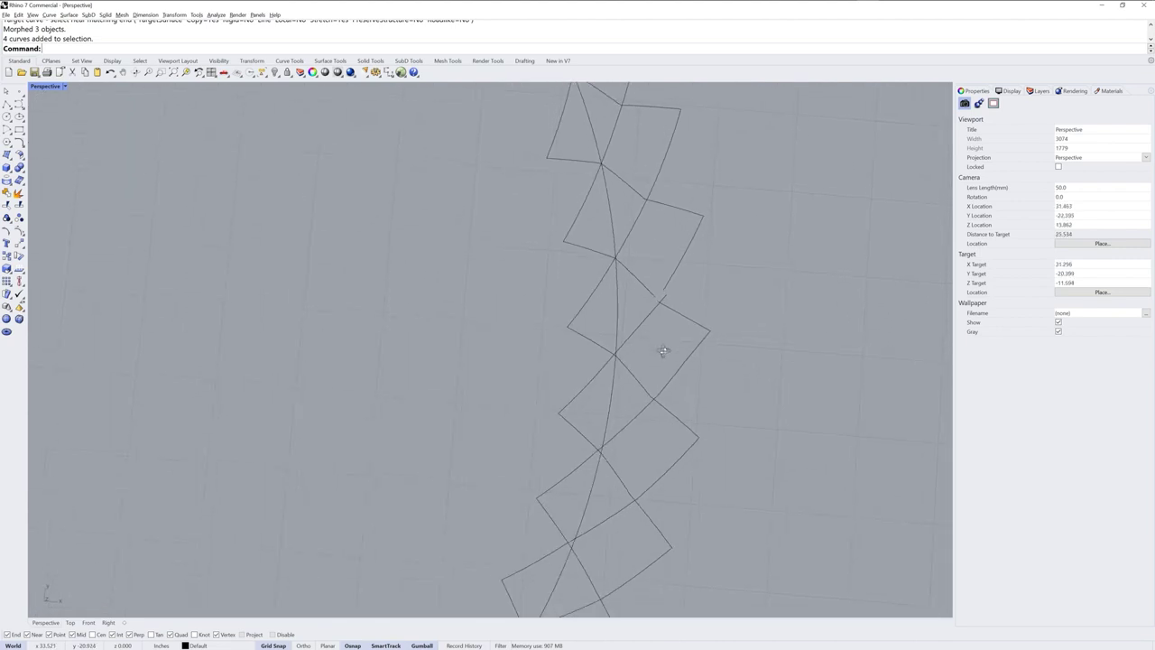
left_click(597, 288)
scroll(741, 298, "down", 10)
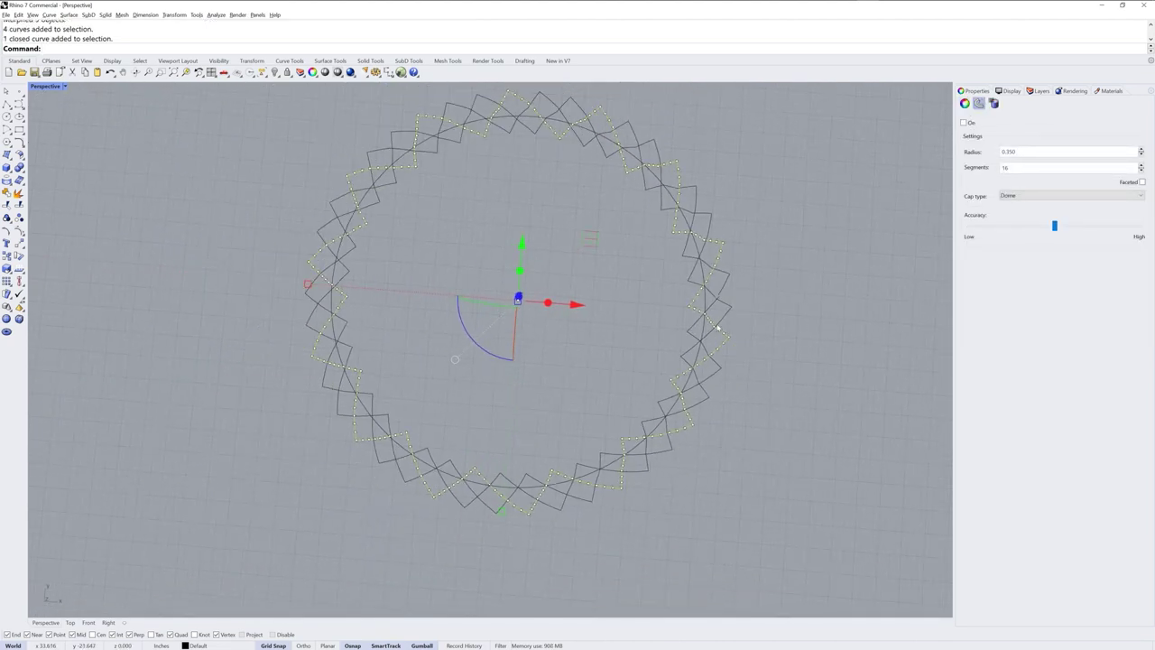
right_click_drag(719, 328, 623, 370)
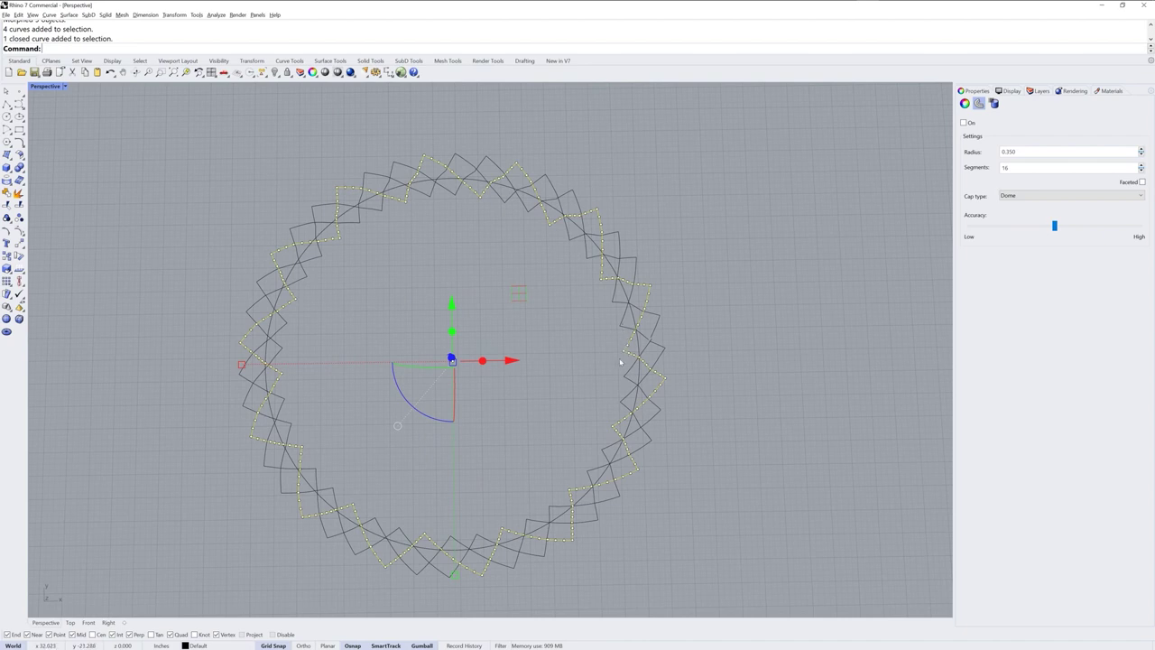
left_click(645, 336)
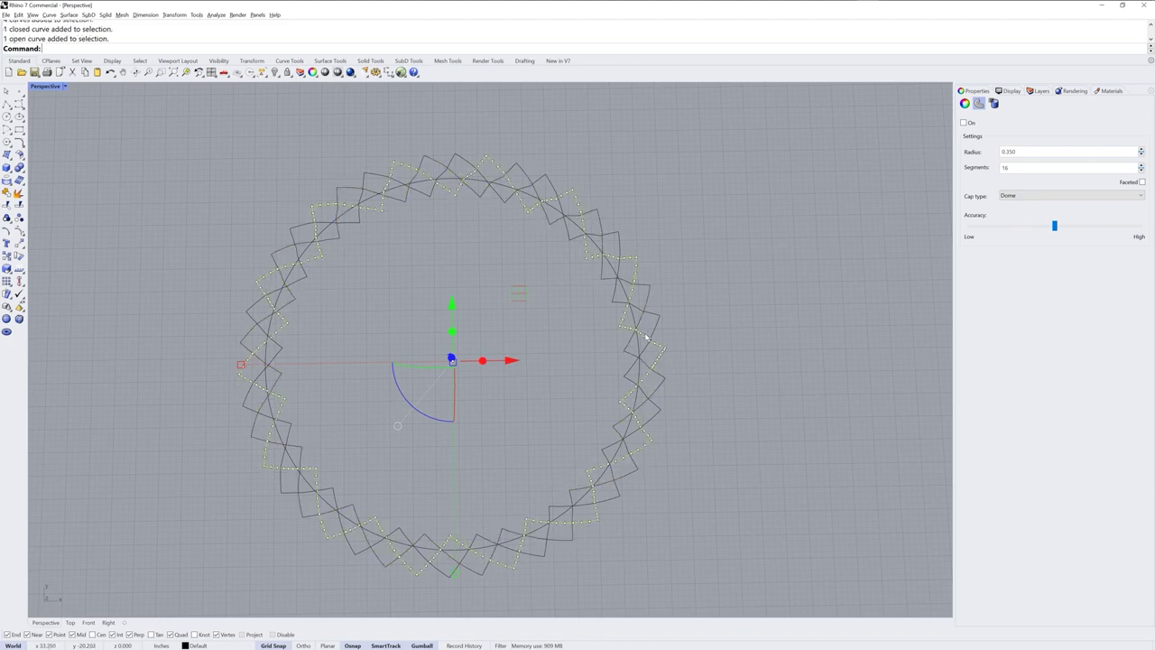
left_click(656, 332)
key("Escape")
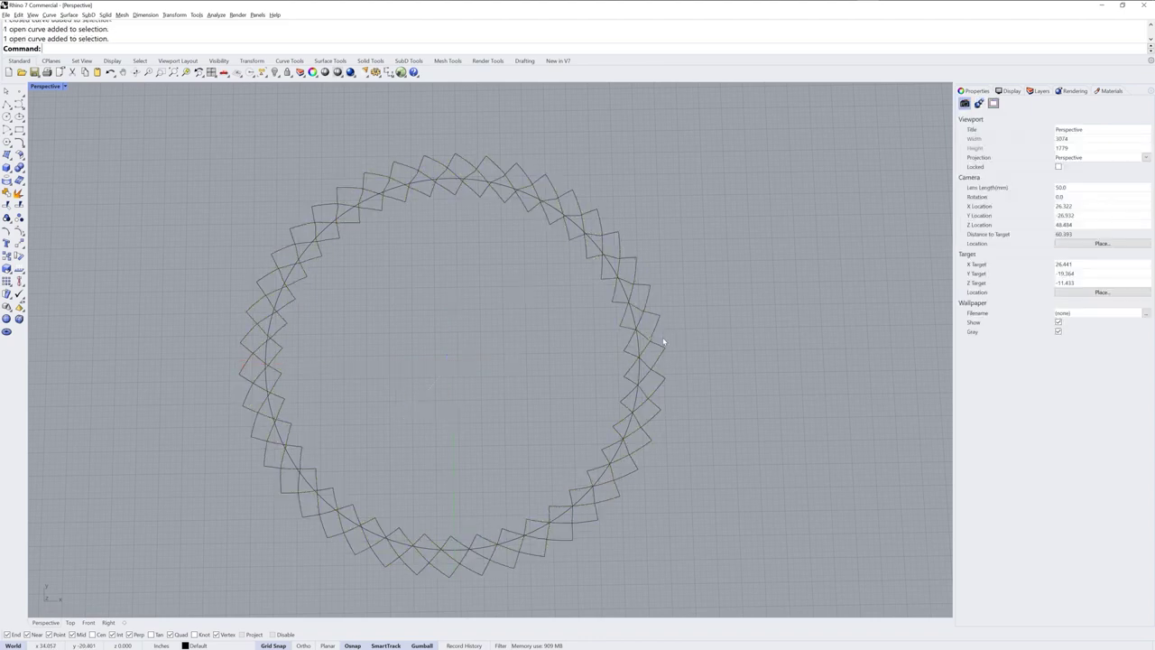
- Show the control points of the first open strand and scale its two end points together to close the seam gap
scroll(657, 328, "up", 10)
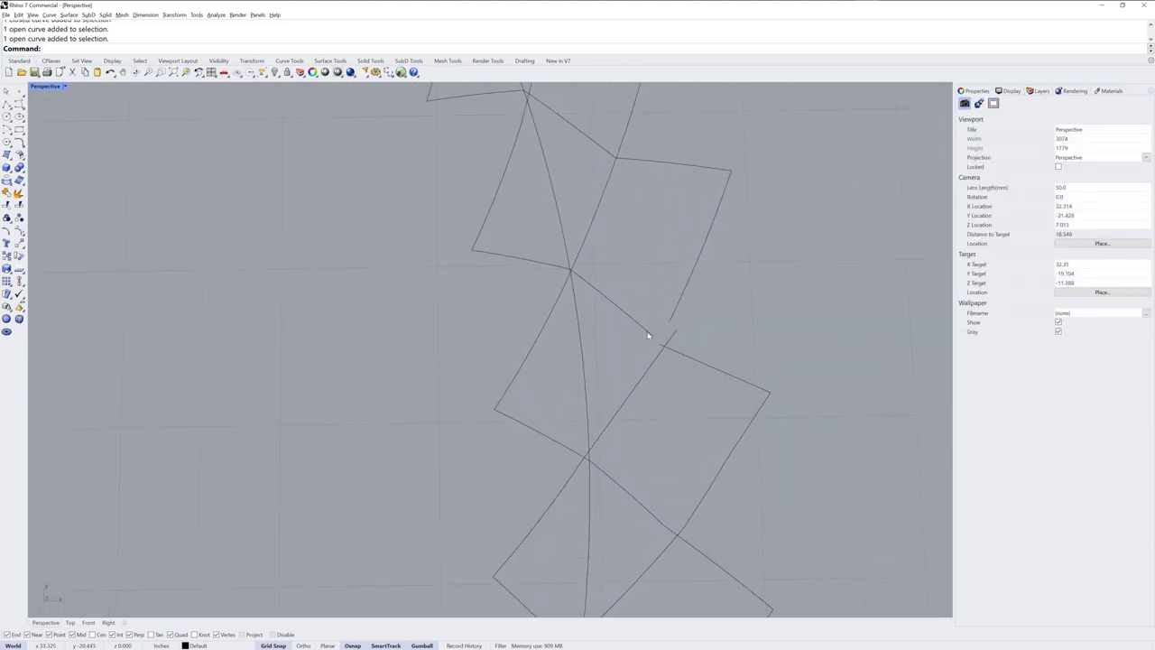
left_click(648, 335)
key("F10")
left_click(652, 336)
left_click(661, 345, "shift")
right_click_drag(656, 356, 662, 301)
scroll(678, 322, "up", 3)
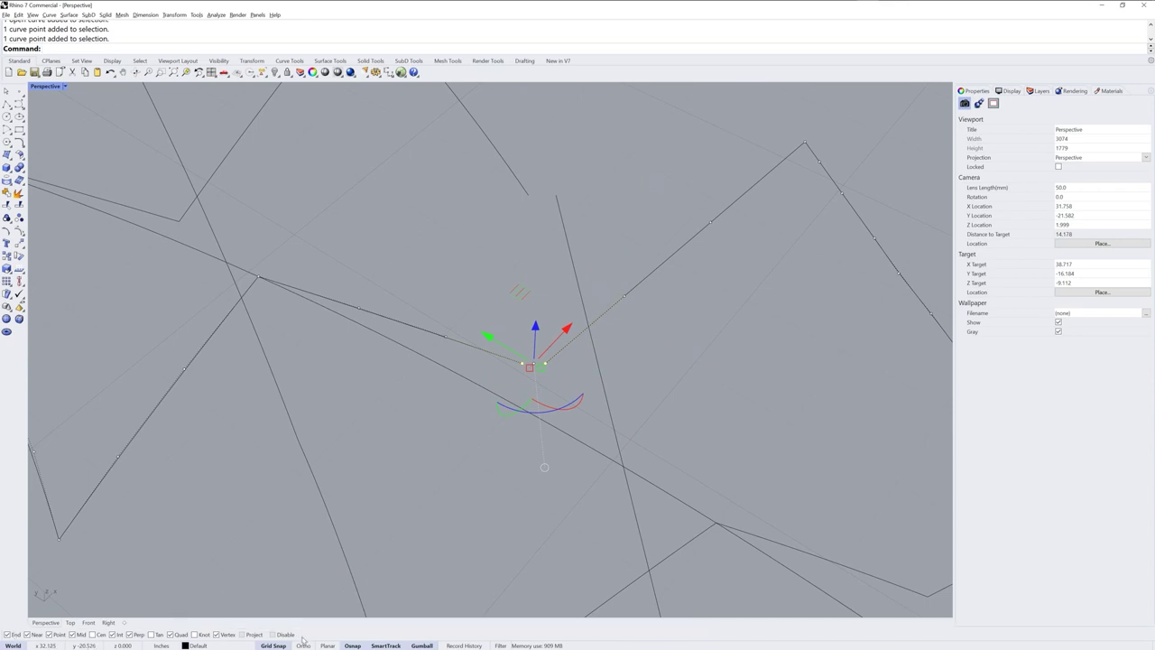
mouse_move(538, 367)
right_mouse_down()
mouse_move(570, 369)
mouse_move(536, 369)
right_mouse_up()
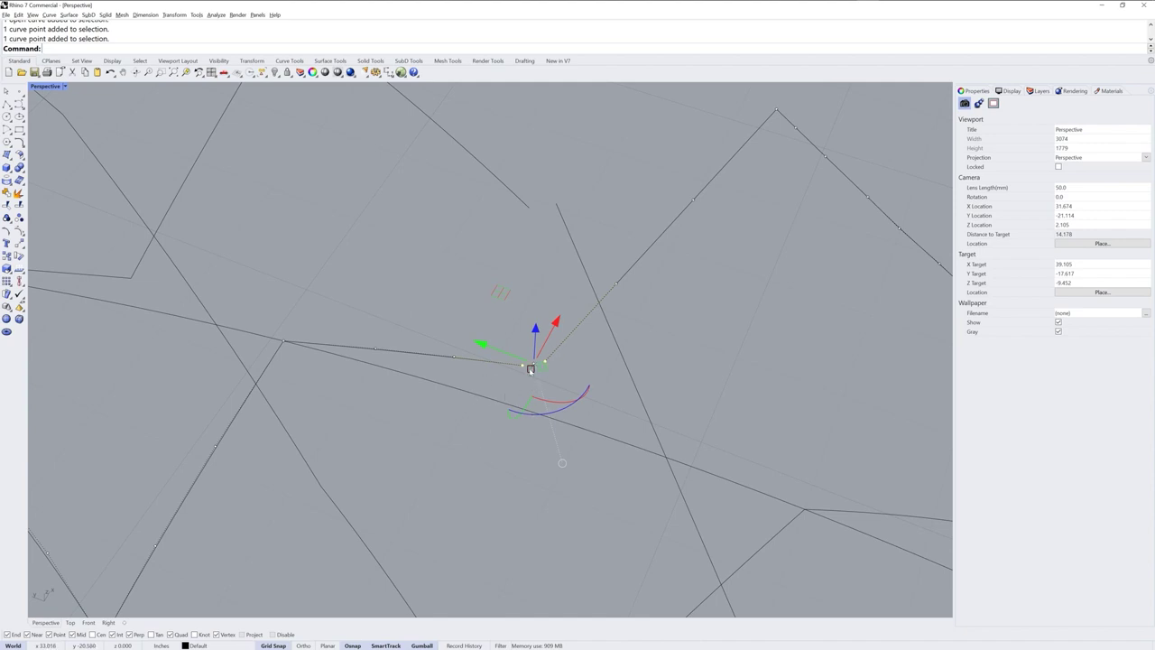
left_click_drag(540, 367, 546, 366)
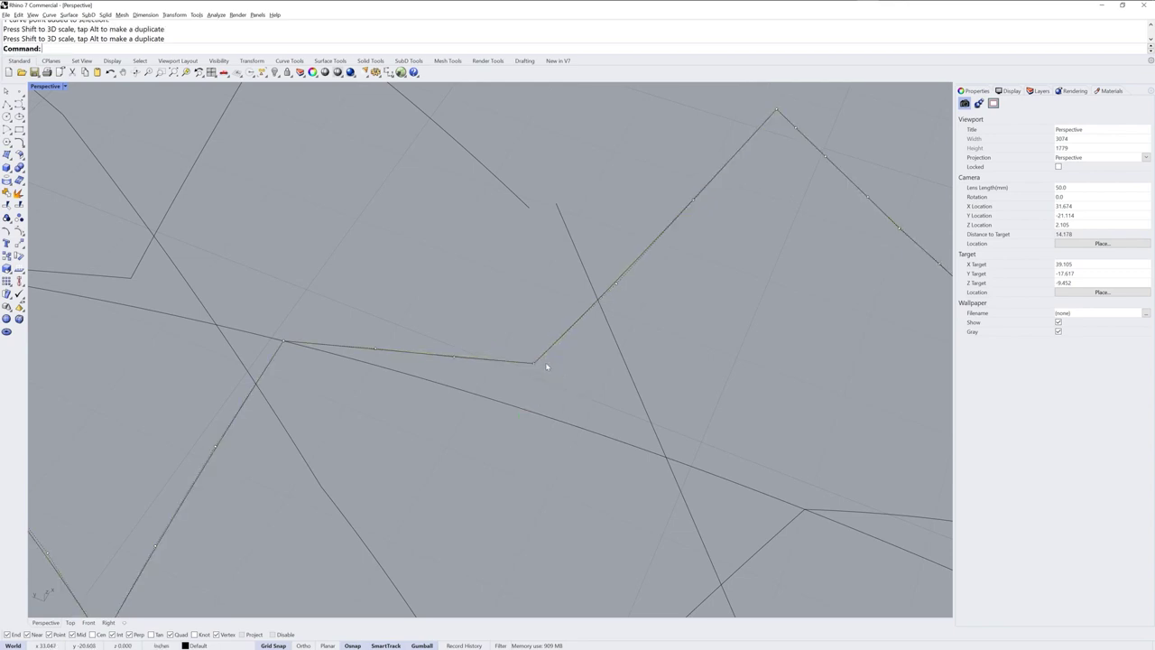
- Collapse the second open strand's two end points into one location by scaling them together
left_click(529, 207)
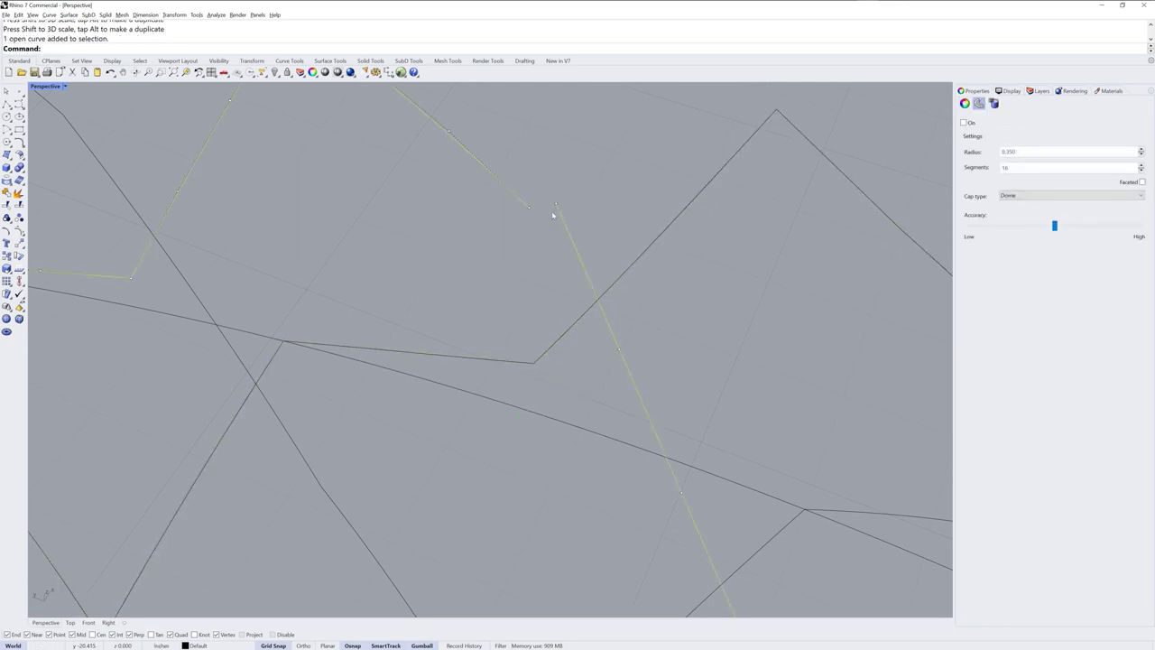
left_click(528, 207)
left_click(556, 206, "shift")
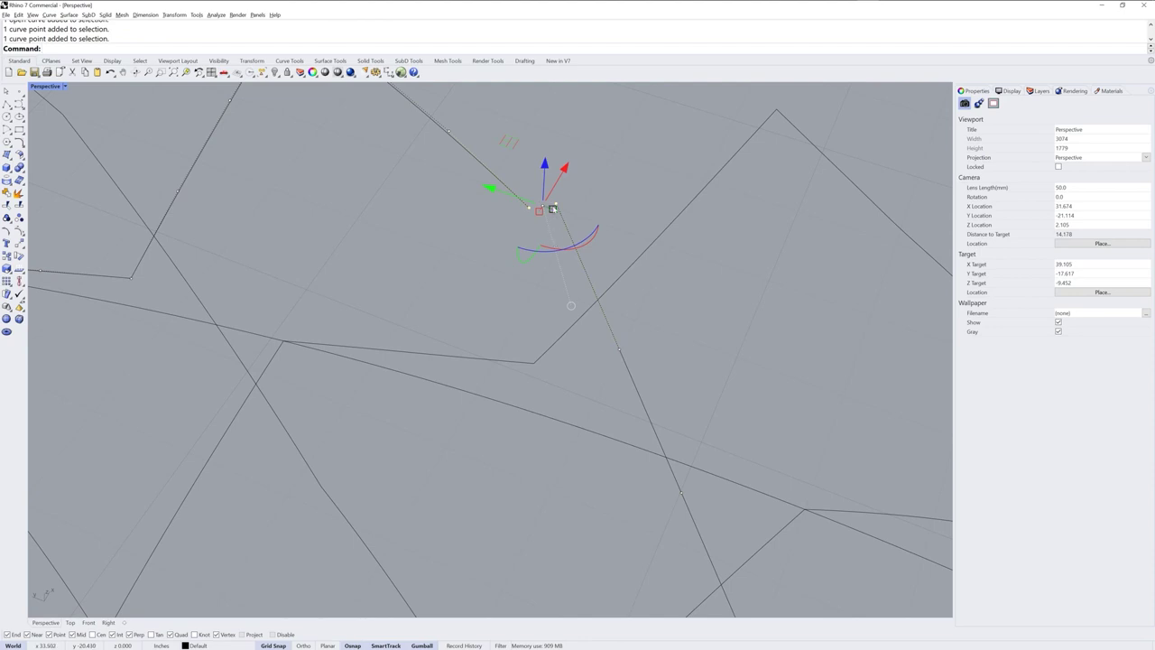
left_click_drag(553, 210, 545, 206)
- Check the object type of both repaired strands in their object properties
left_click(568, 254)
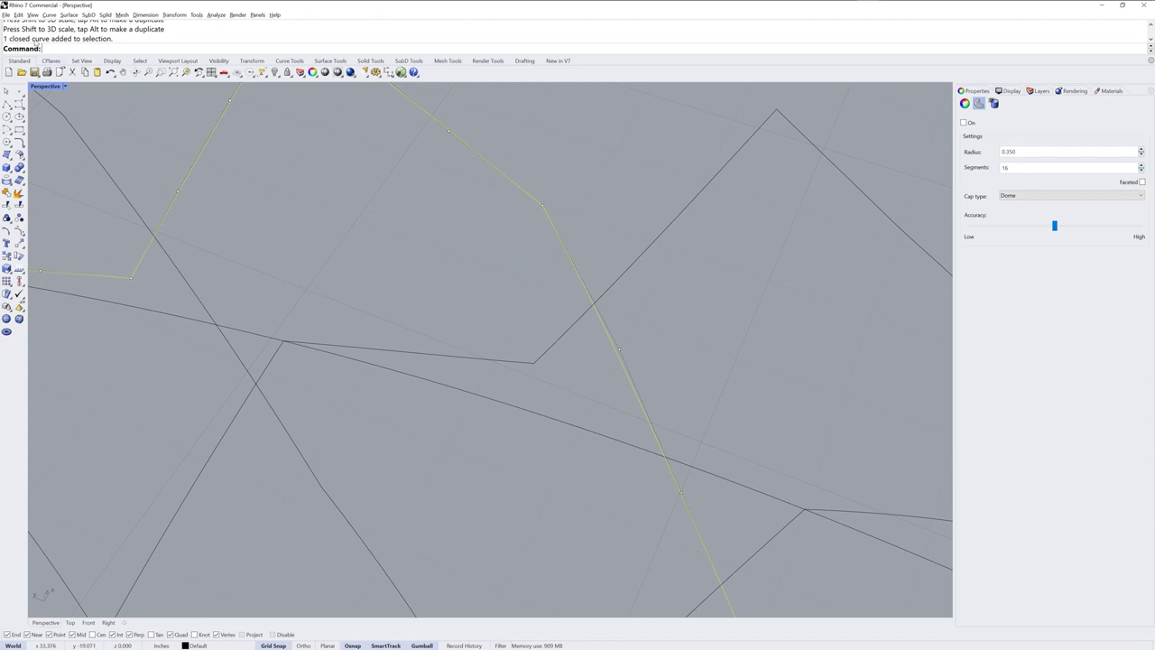
left_click(629, 271)
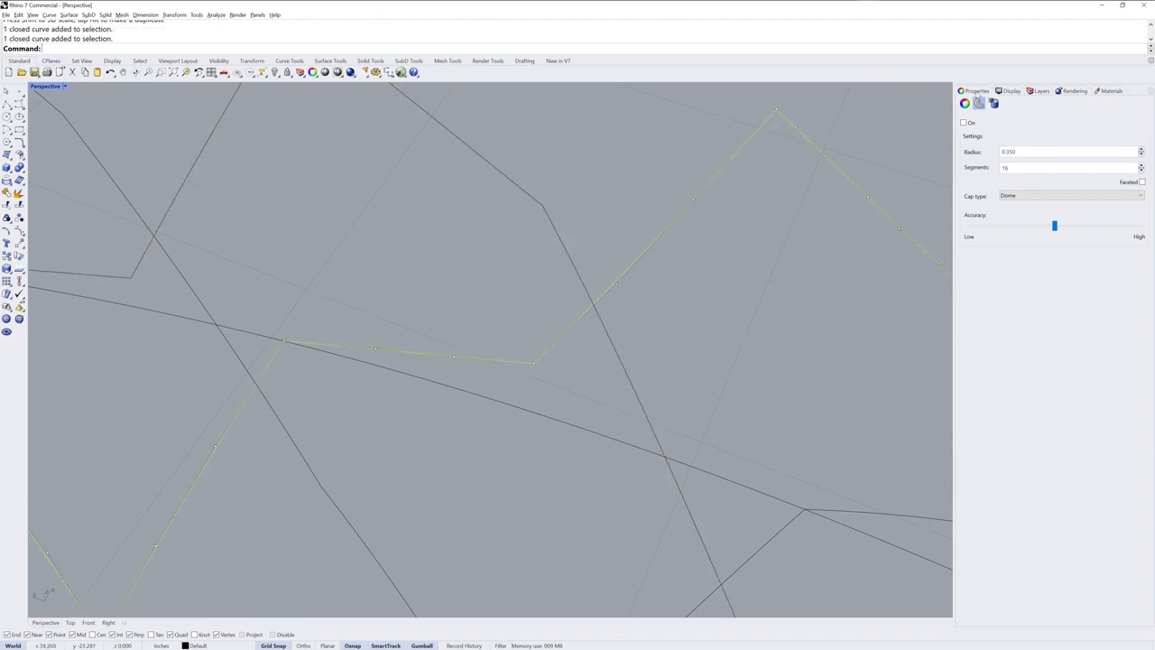
left_click(964, 103)
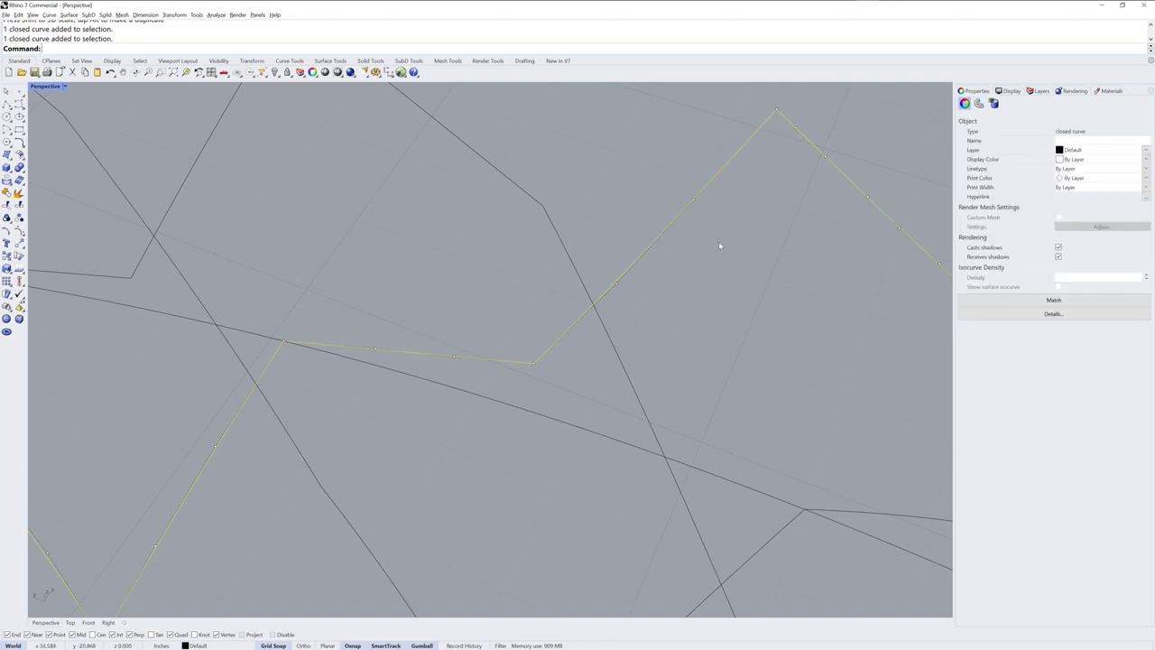
left_click(571, 266)
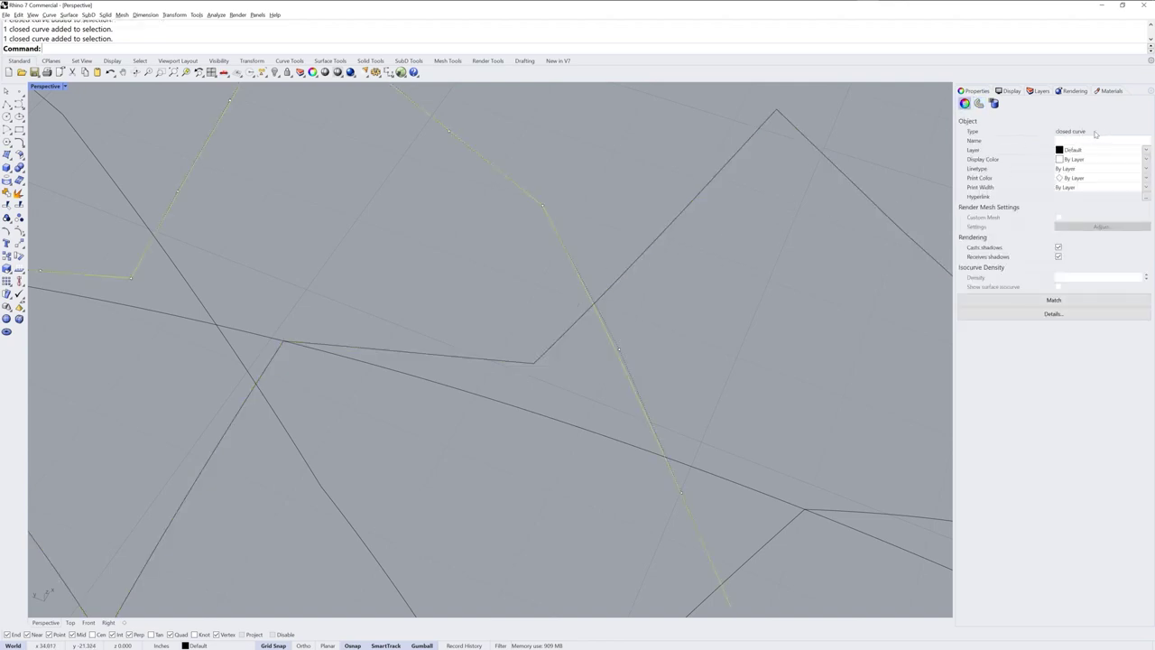
- Check the object type of the base circle and the remaining strand at the seam, and clear the selection
left_click(556, 424)
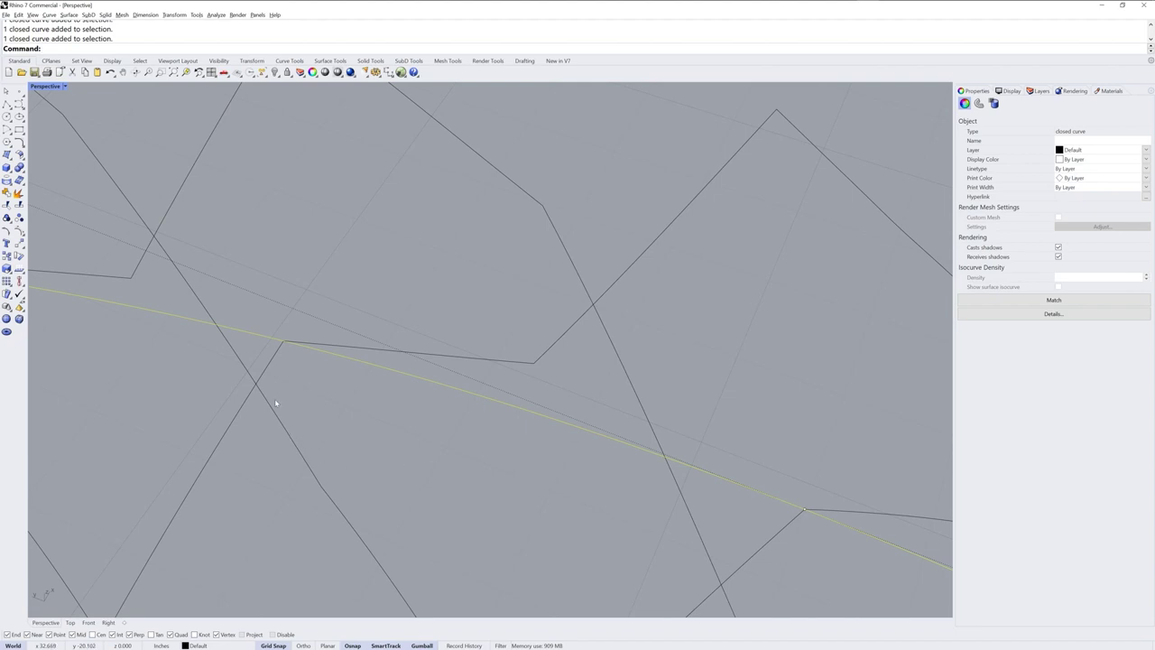
left_click(292, 362)
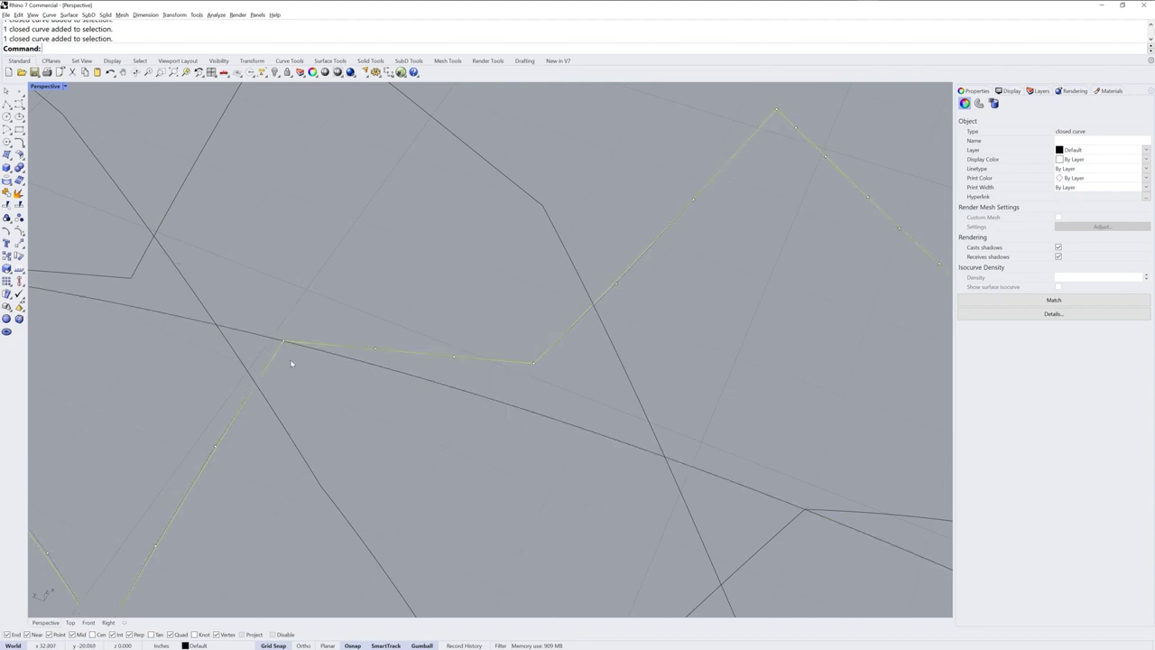
left_click(367, 440)
- MultiPipe the ring's three strands, leaving out the circle, with radius 0.35, cap ends off and 0 strut divisions
scroll(379, 441, "down", 5)
right_click_drag(398, 465, 400, 487, "ctrl")
right_click_drag(477, 421, 659, 339)
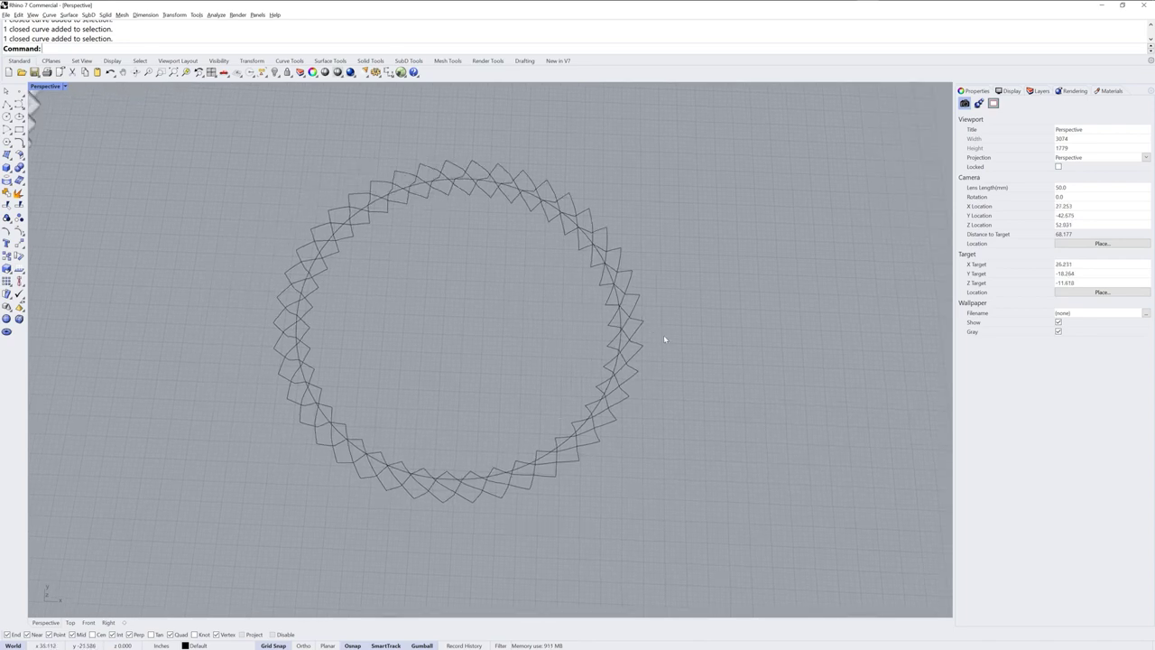
right_click_drag(622, 325, 622, 332)
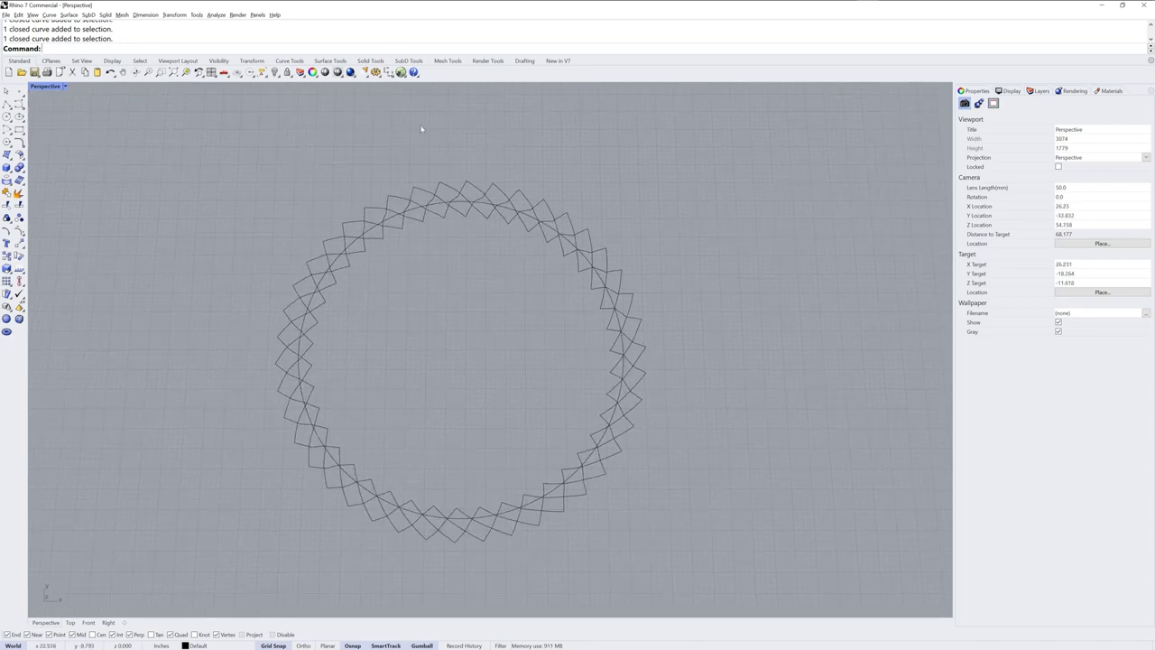
left_click(409, 60)
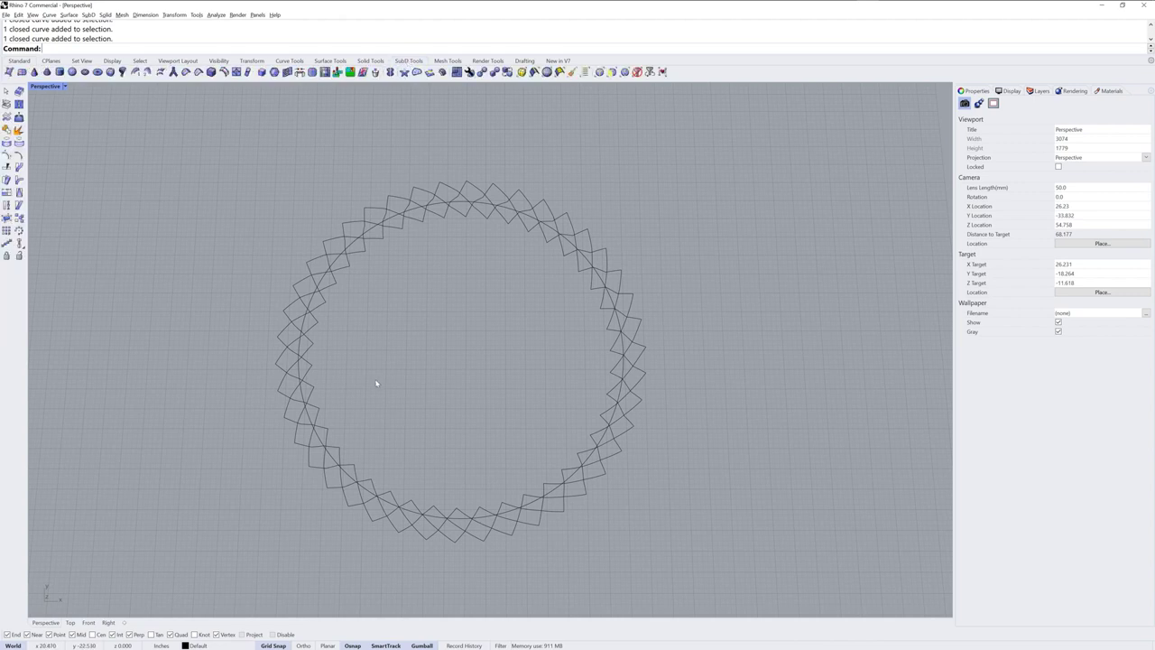
left_click(172, 73)
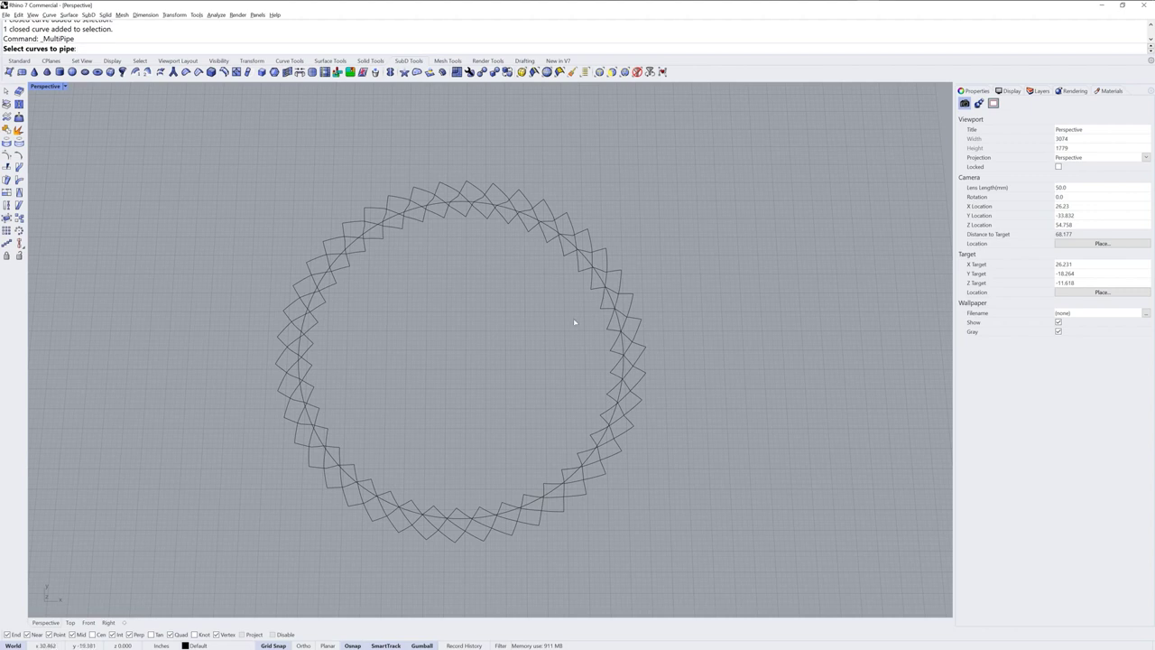
left_click(602, 296)
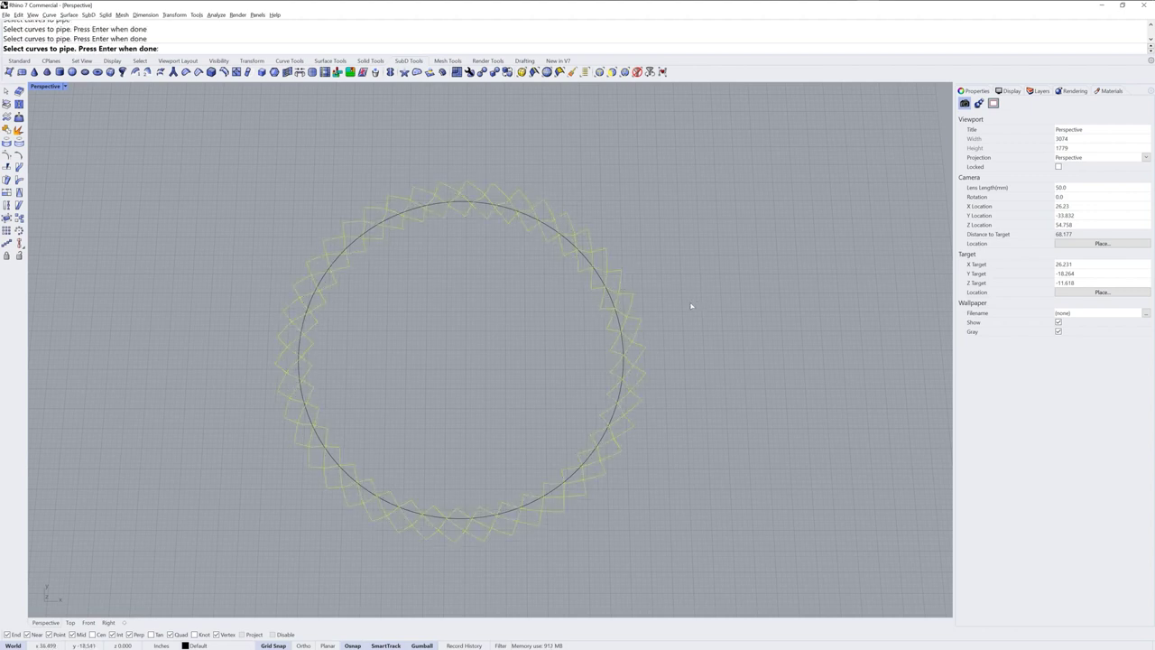
key("Return")
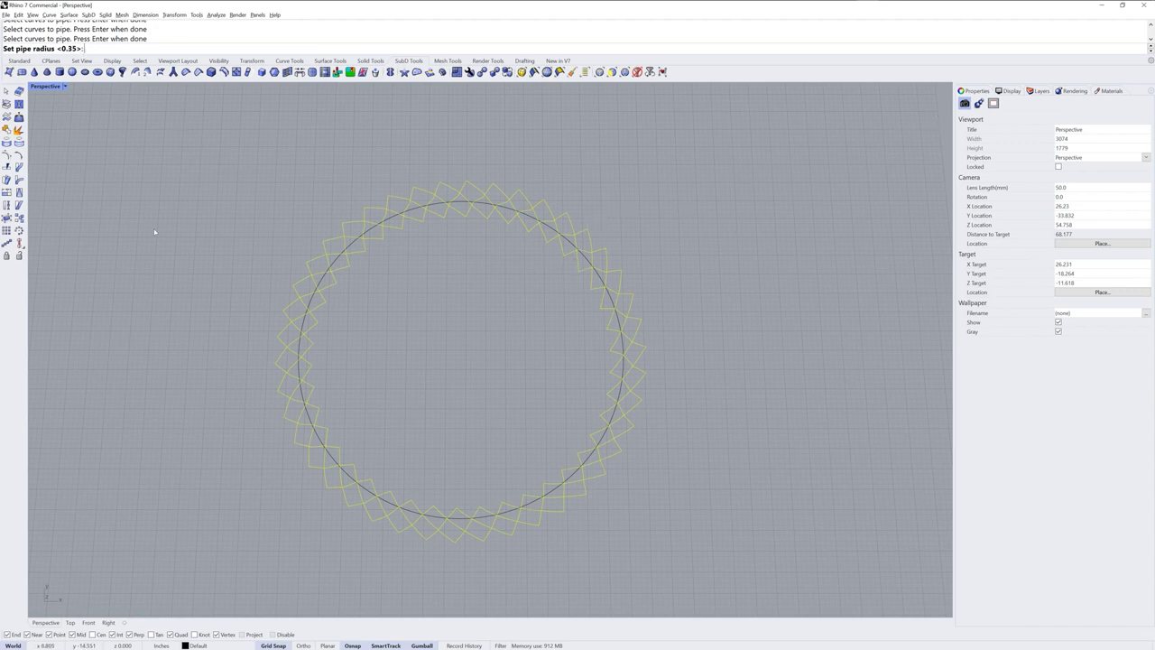
type(".35")
key("Return")
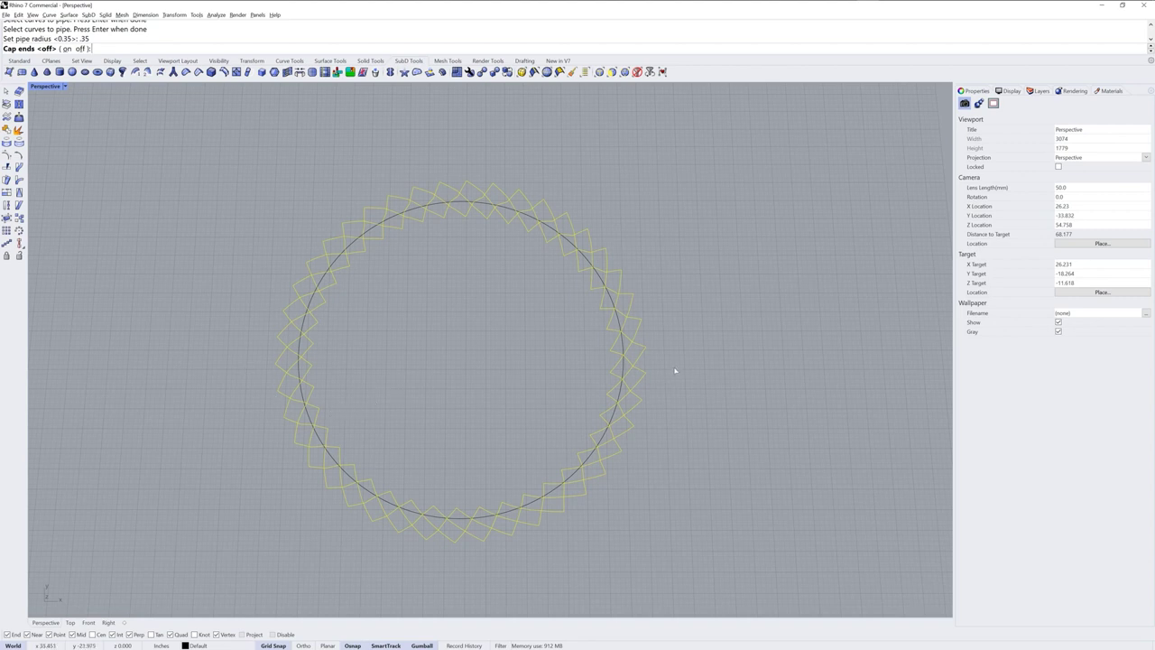
key("Return")
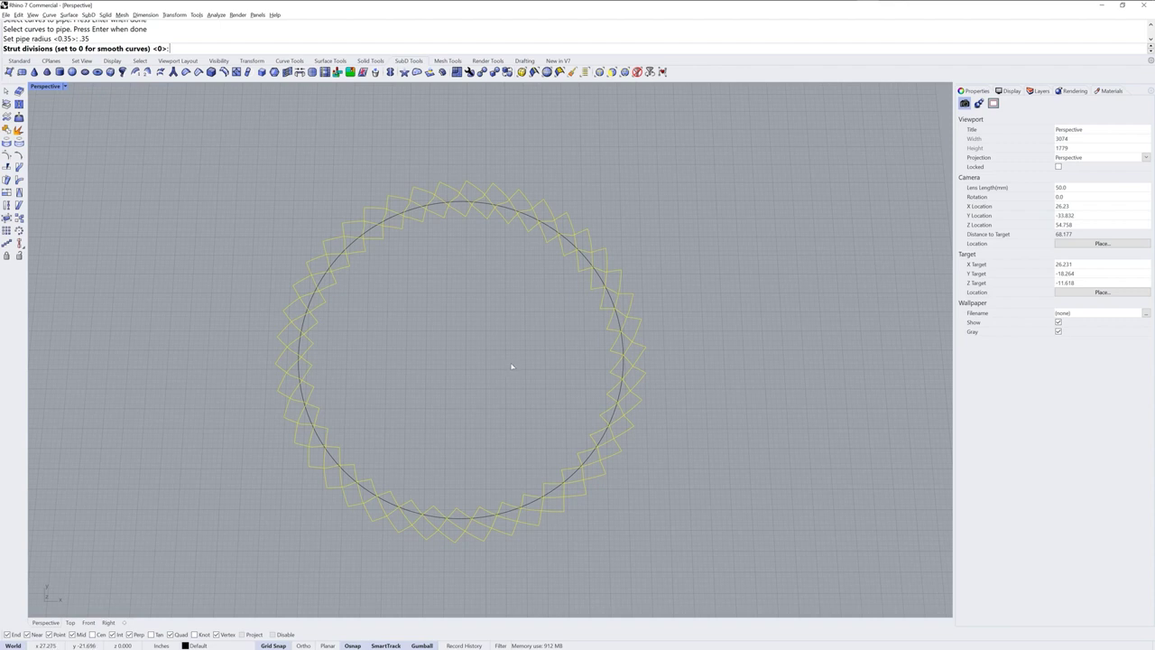
scroll(622, 319, "up", 6)
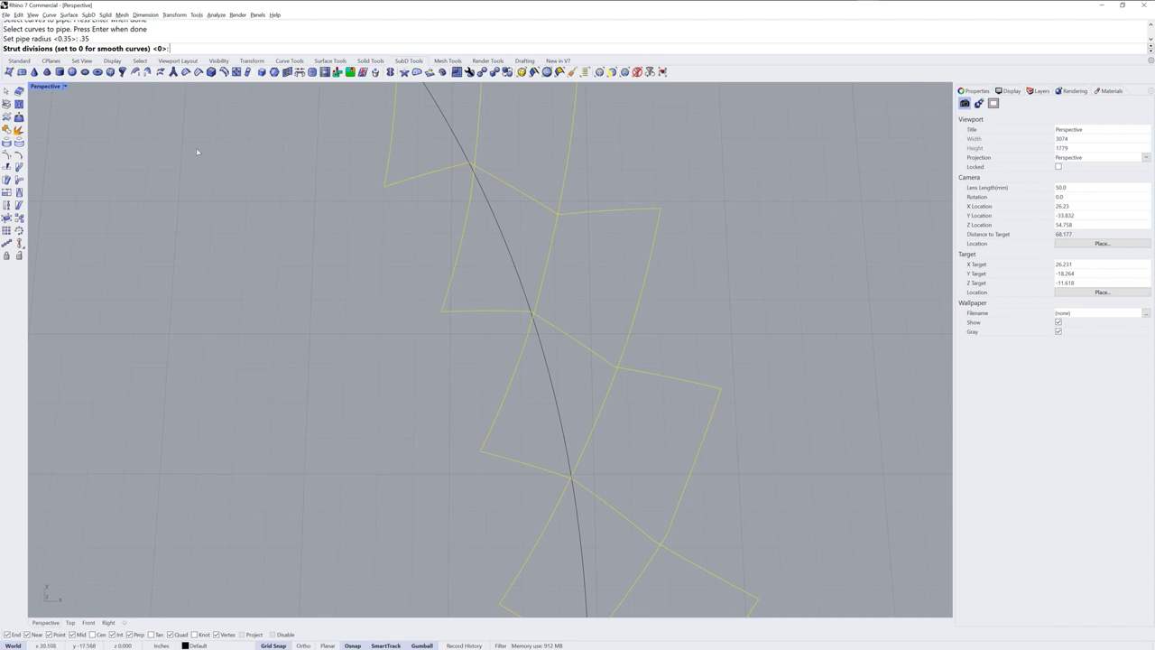
key("Return")
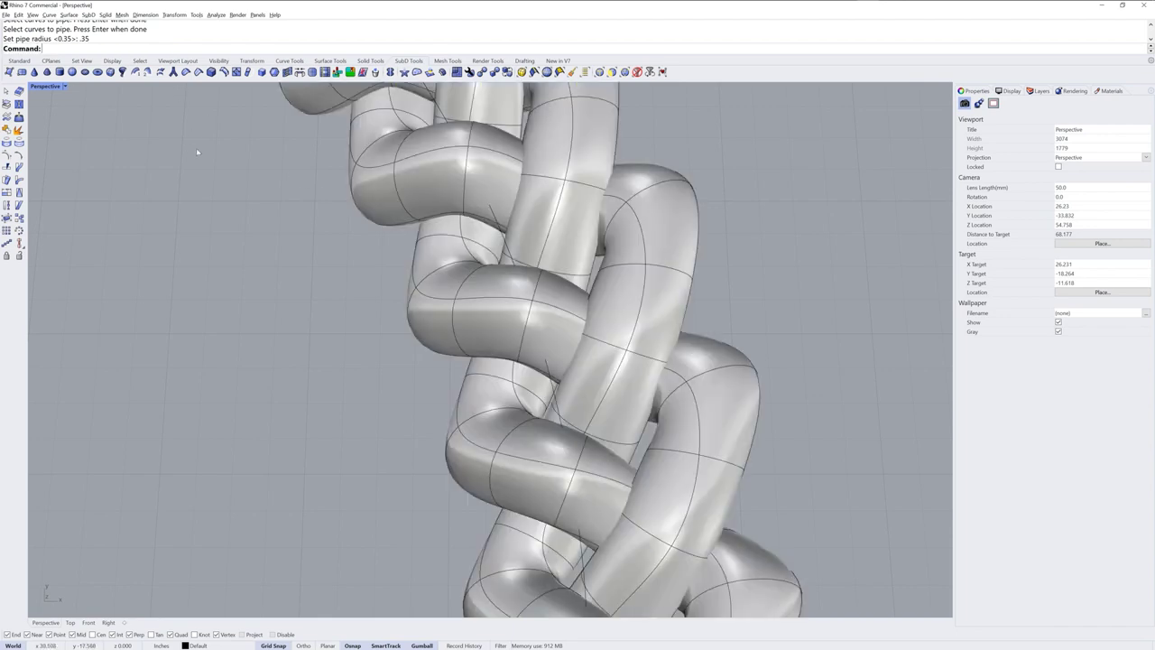
- Explode the piped ring SubD into its separate strands
scroll(741, 277, "down", 5)
right_click_drag(744, 278, 684, 307, "shift")
left_click(681, 314)
right_click_drag(690, 350, 687, 371)
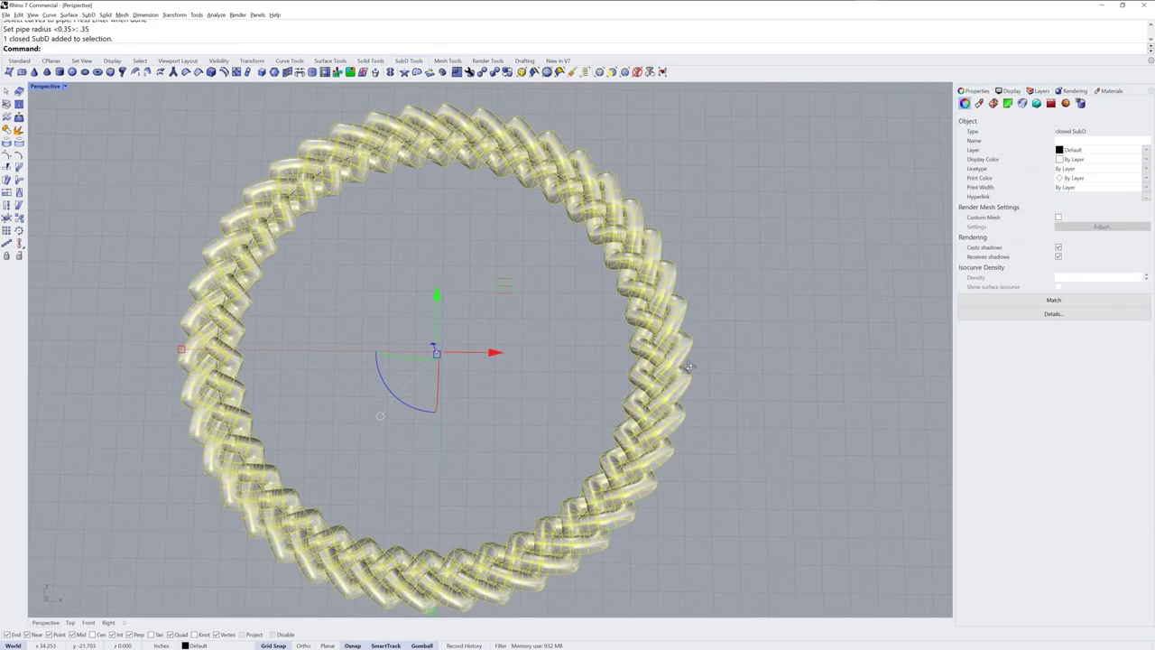
key("Escape")
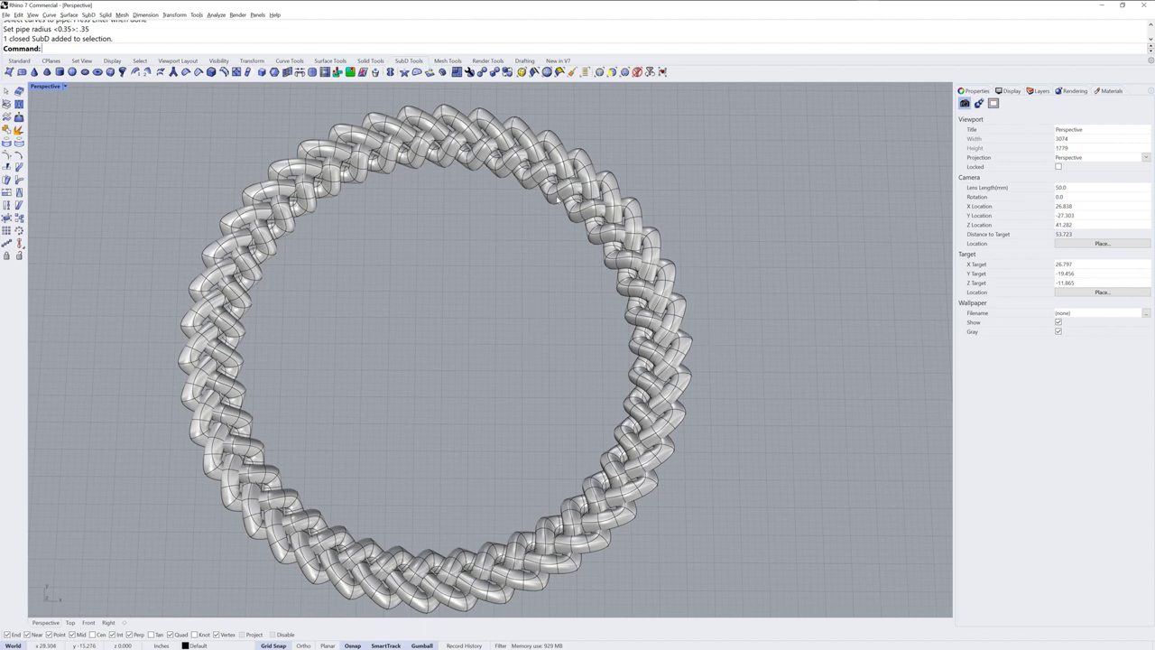
key("ctrl+a")
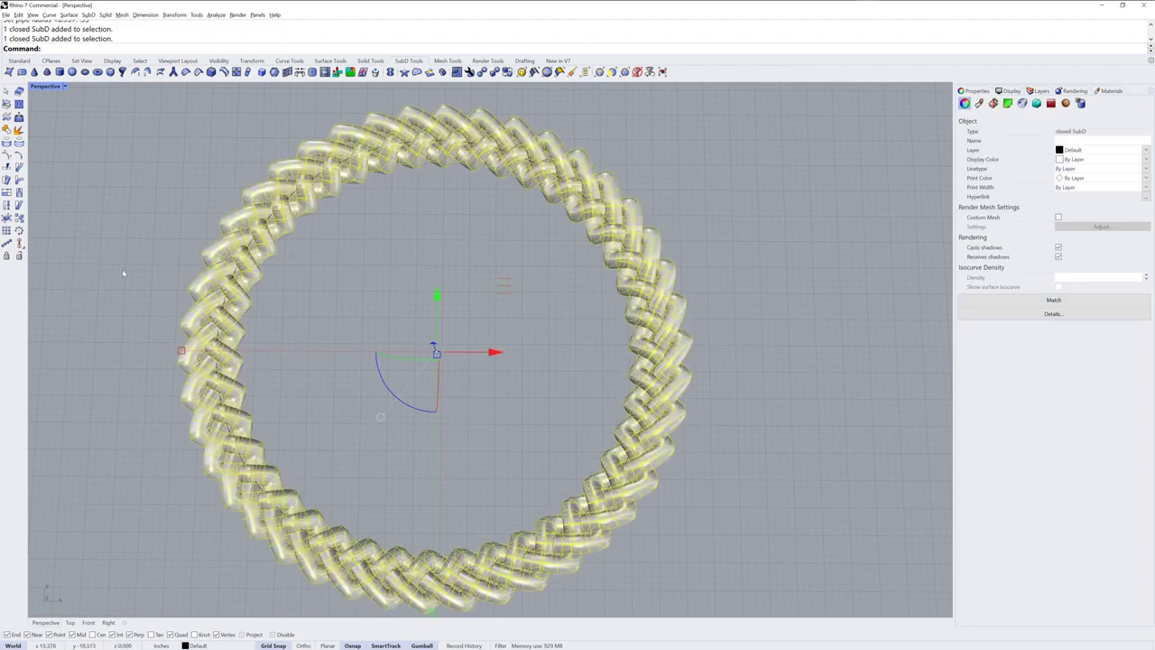
left_click(19, 129)
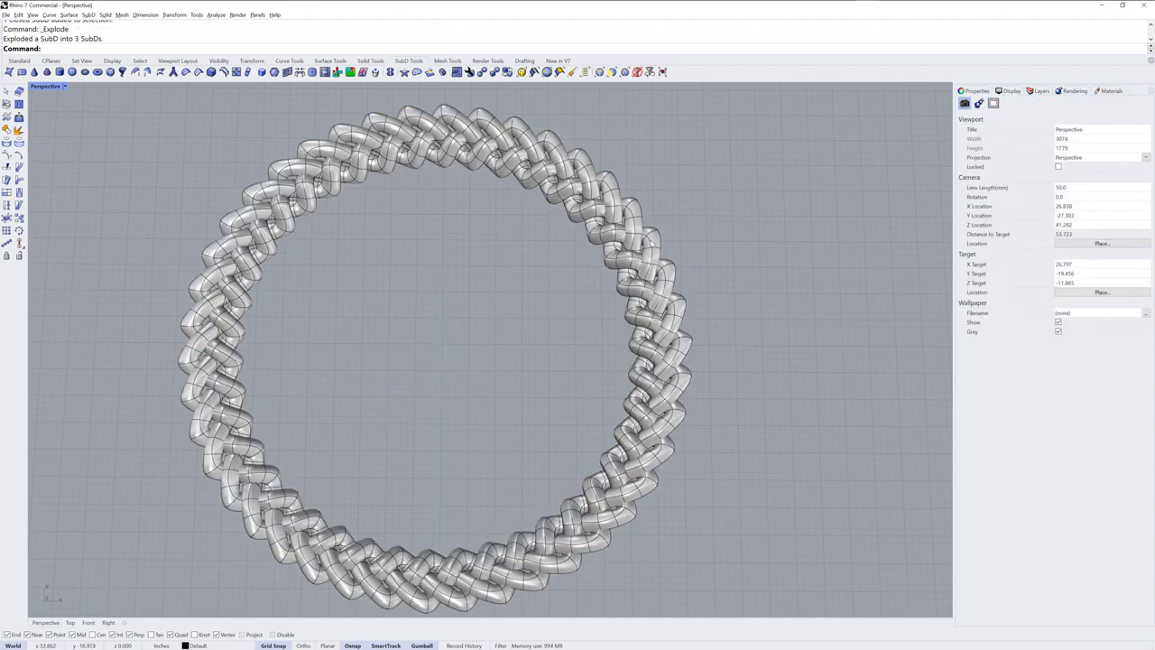
- Select individual exploded strands to check that they are separate objects, and clear the selection
left_click(672, 277)
left_click(672, 277, "shift")
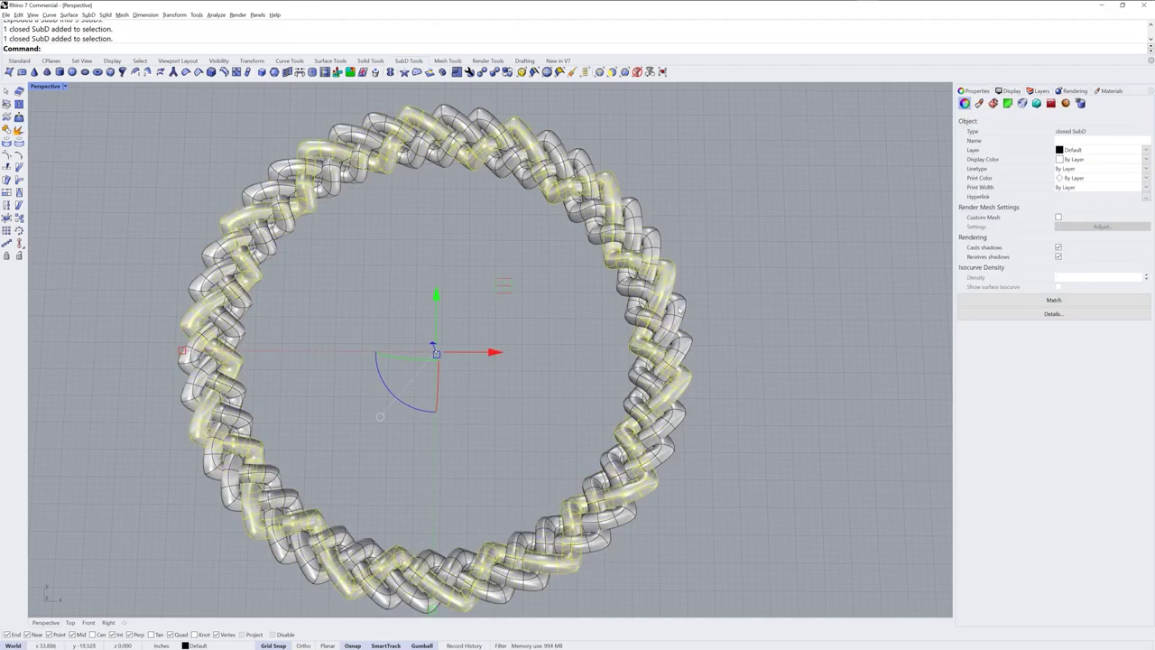
left_click(680, 310)
left_click(705, 304)
- Convert the three SubD strands of the ring to NURBS with the input objects deleted
right_click_drag(693, 302, 641, 273)
scroll(641, 272, "up", 8)
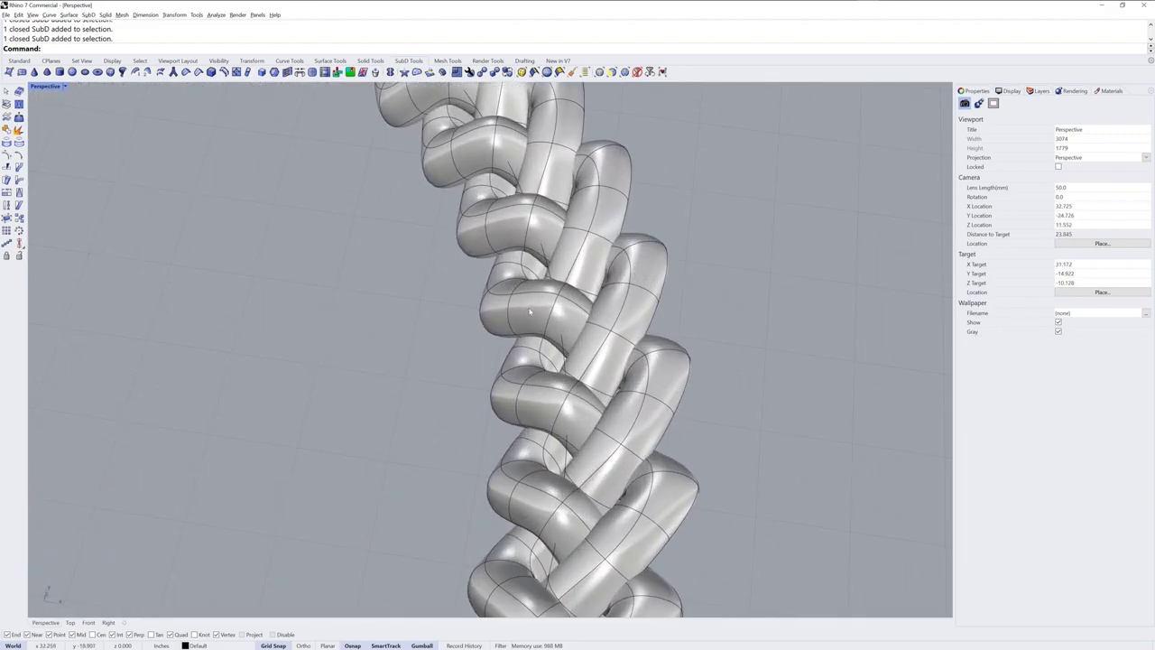
right_click_drag(530, 310, 542, 342, "shift")
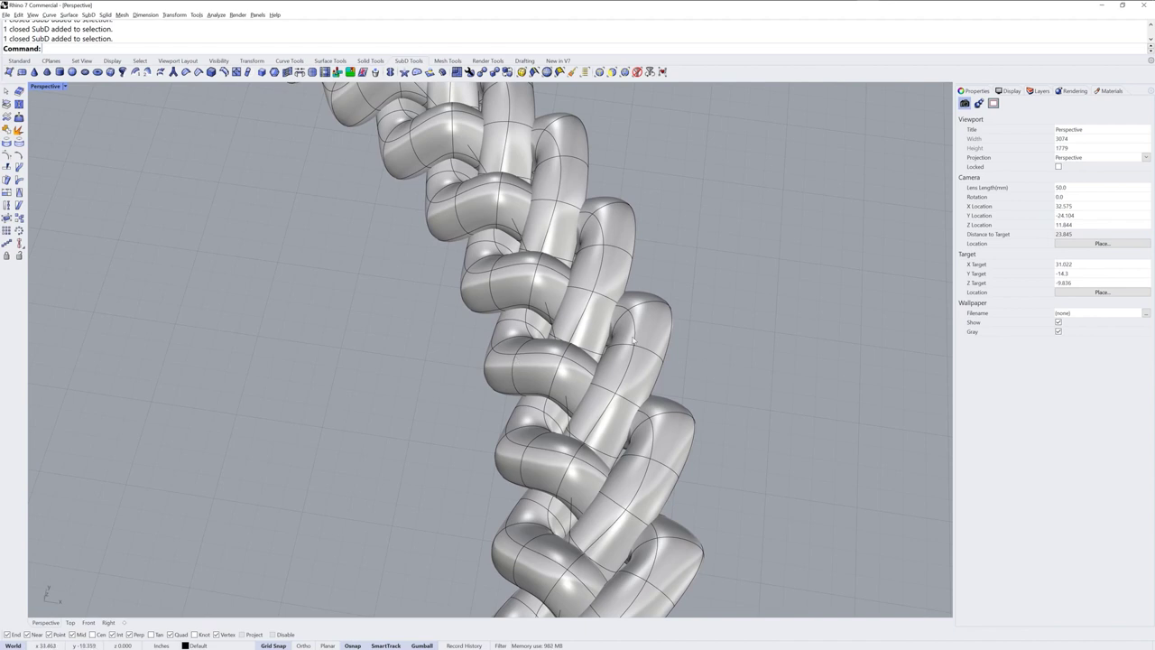
left_click(482, 72)
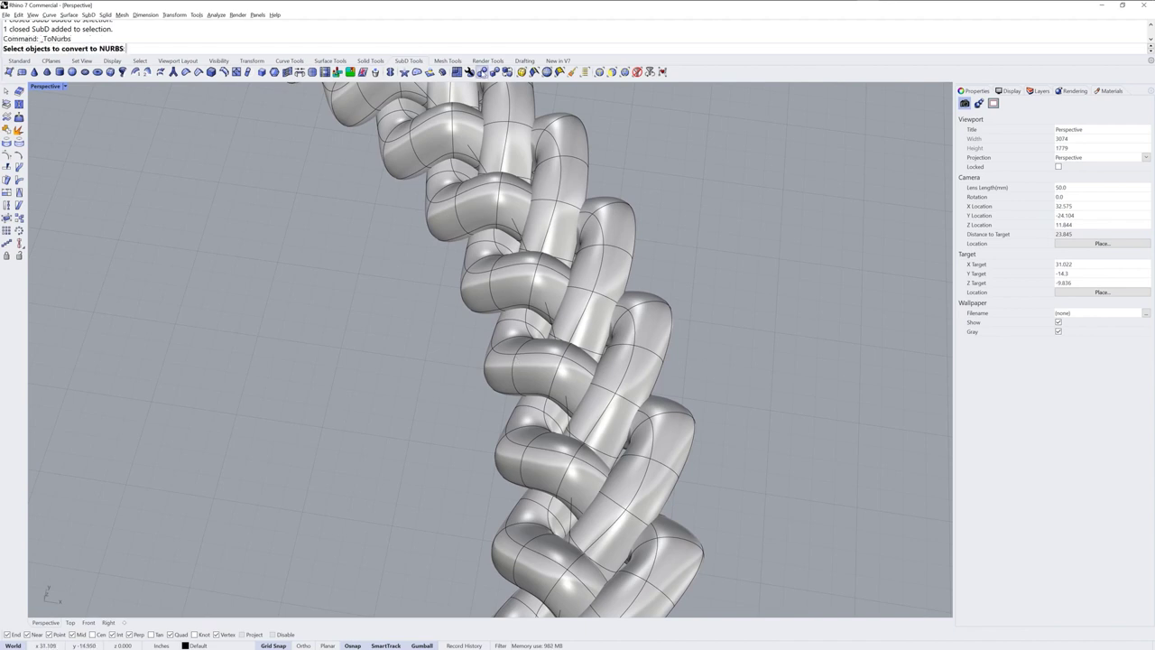
left_click(517, 277)
left_click(563, 181)
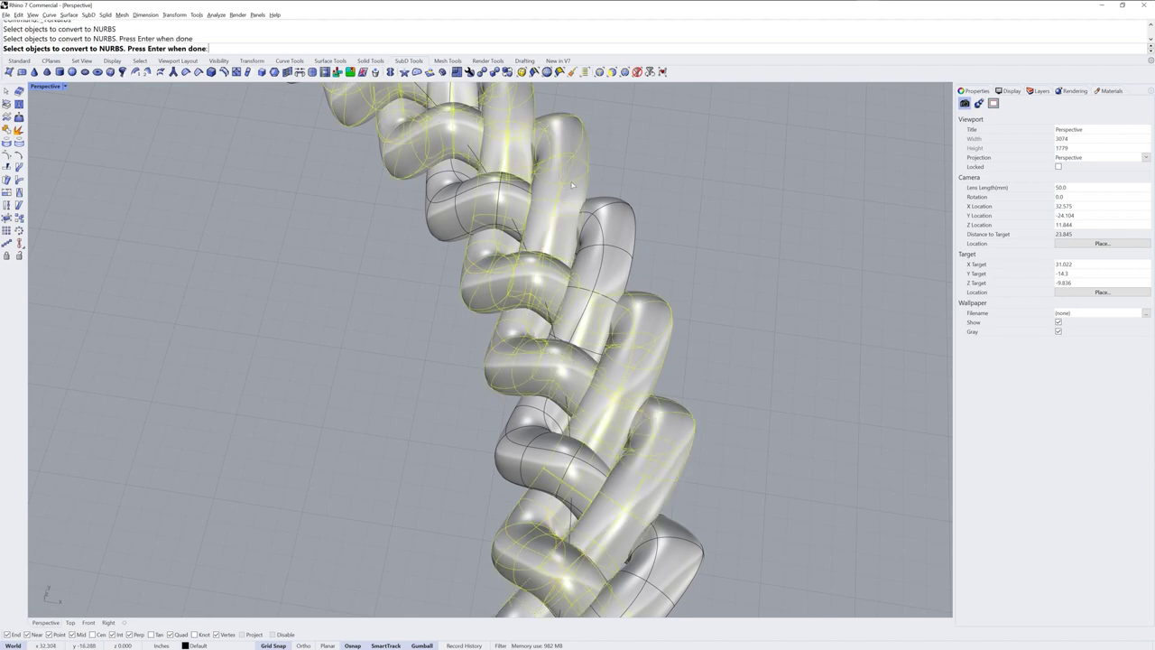
left_click(627, 226)
key("Return")
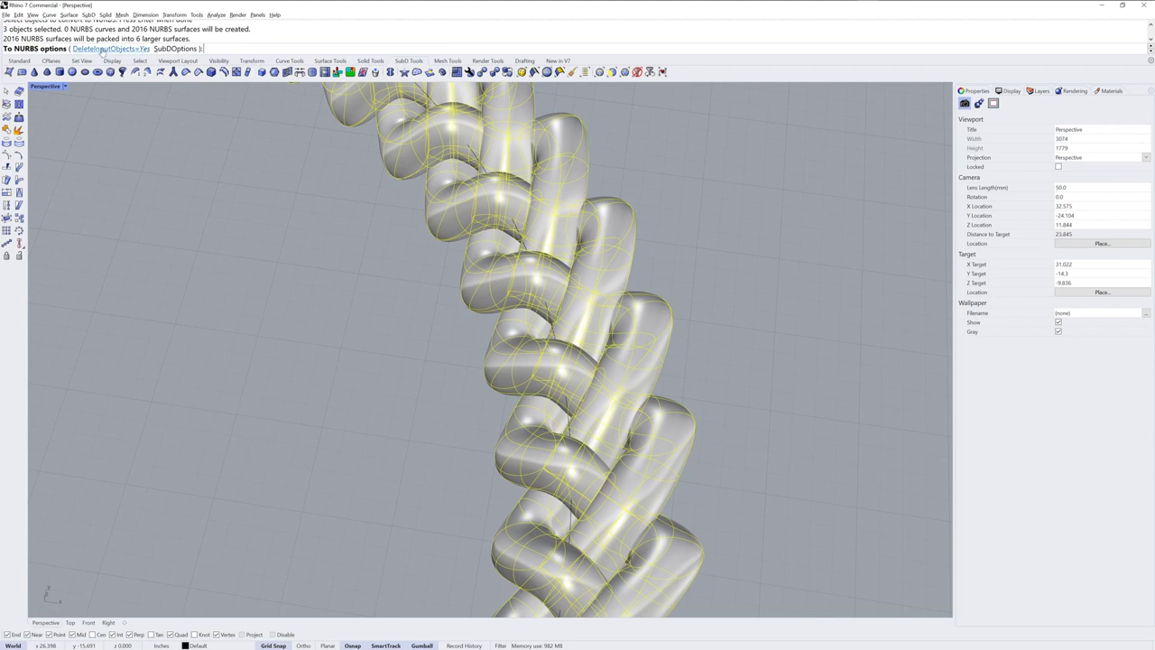
key("Return")
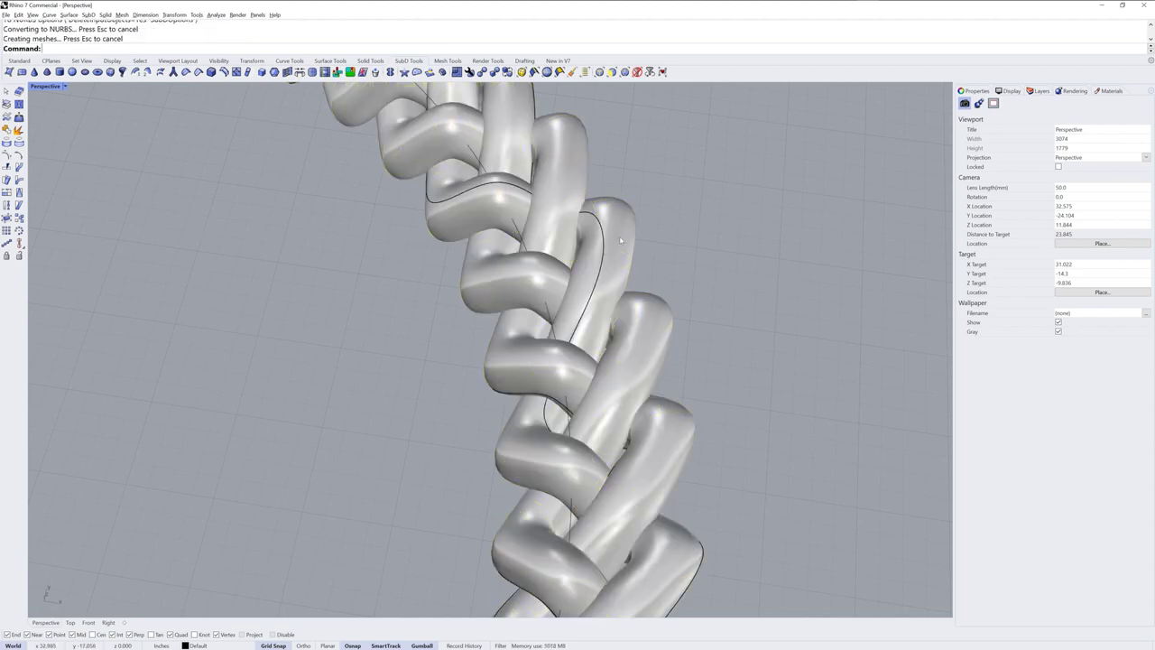
- Enlarge the command history and Boolean-union the three NURBS strands of the ring into one solid
left_click_drag(858, 55, 859, 110)
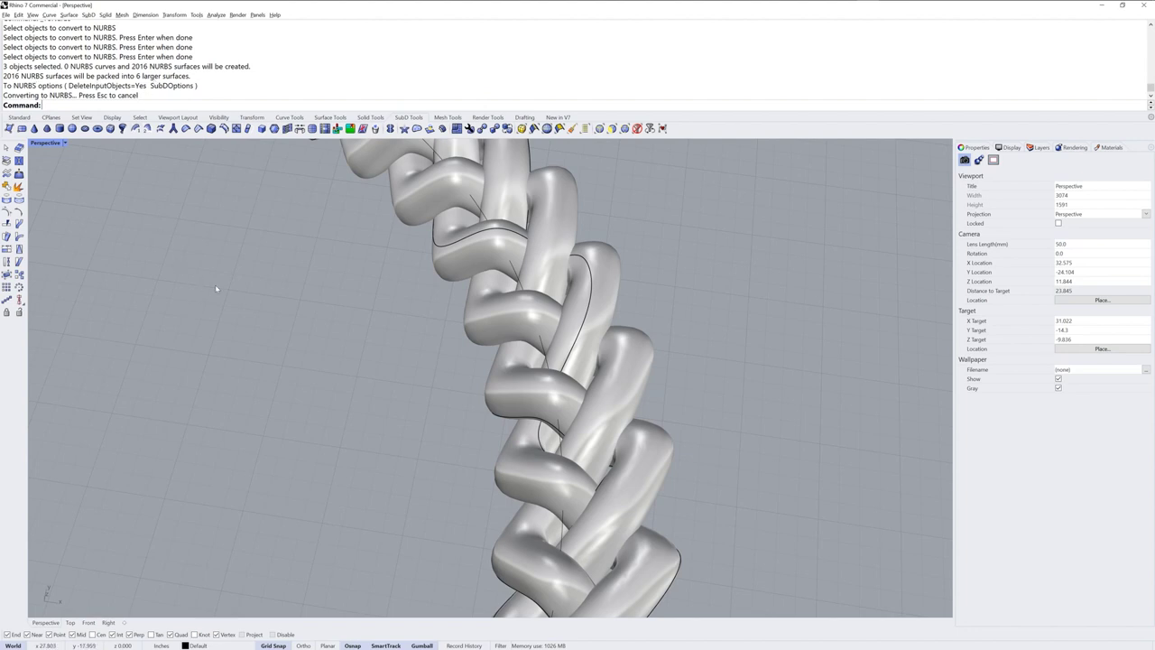
left_click(568, 221)
left_click(593, 269)
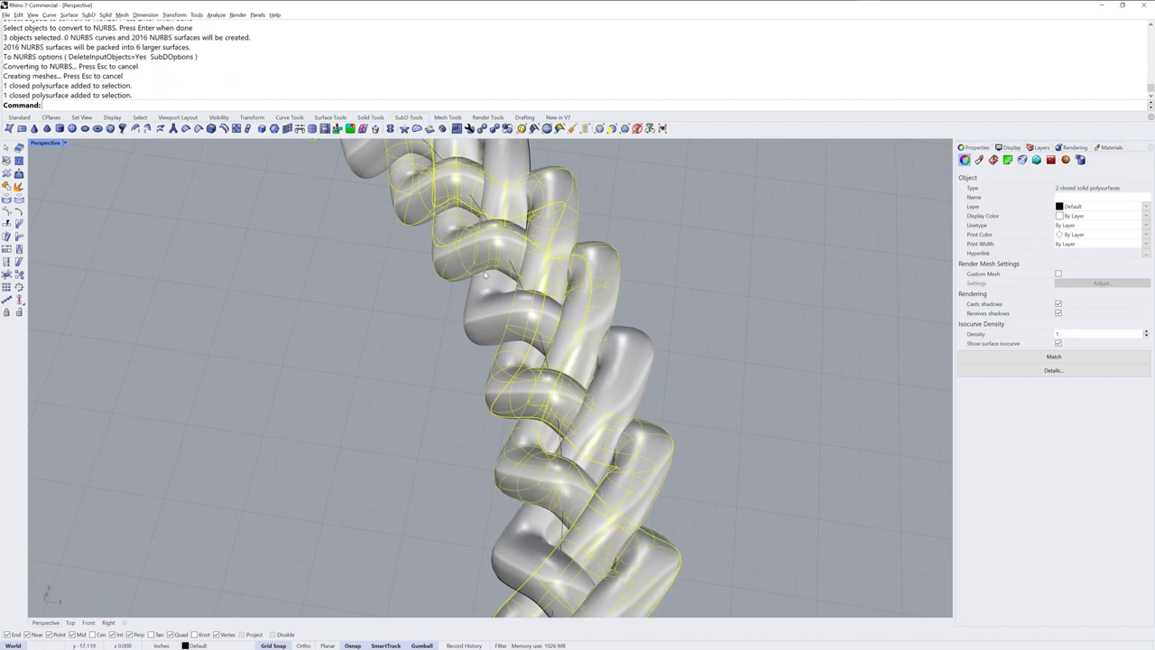
left_click(476, 318)
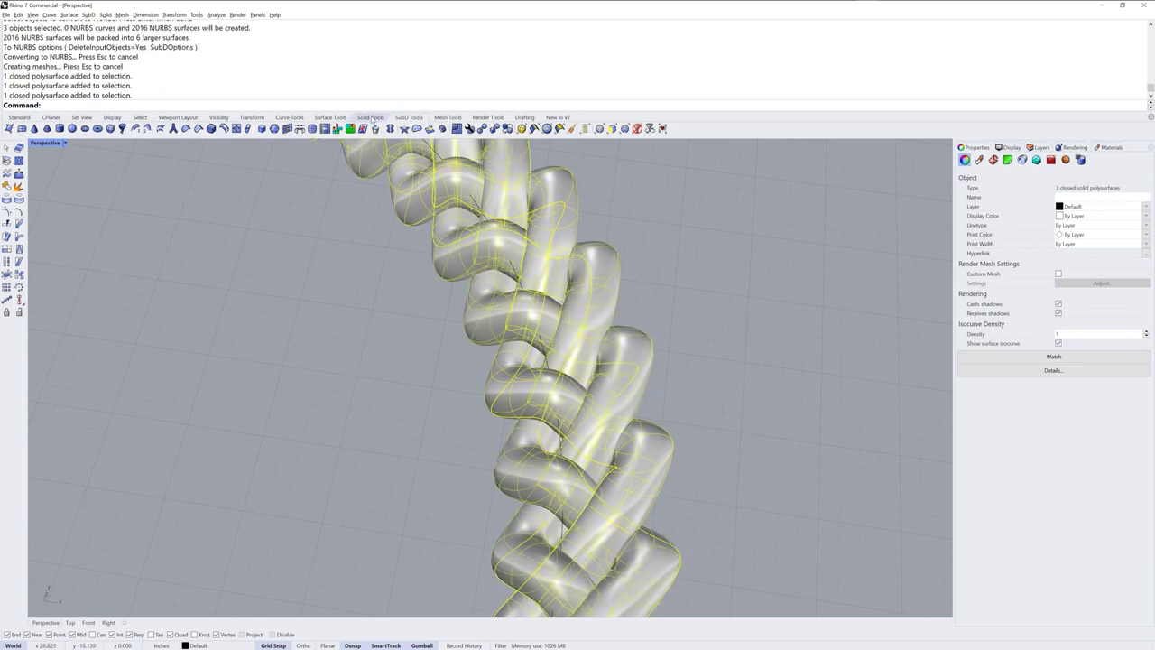
left_click(370, 118)
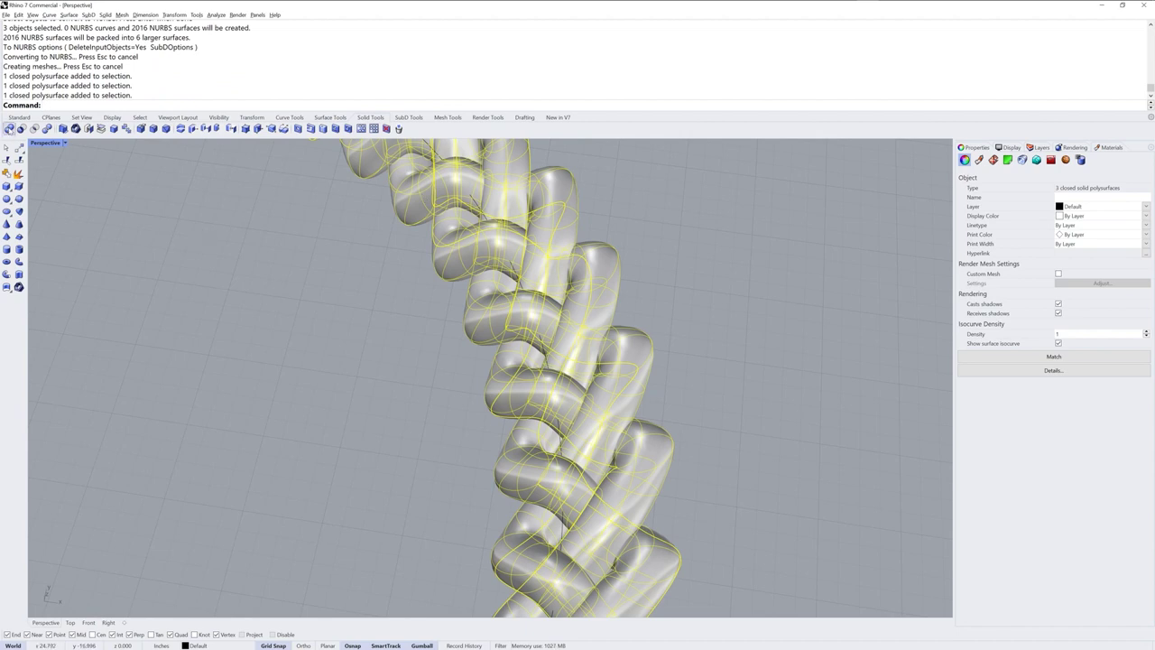
left_click(9, 129)
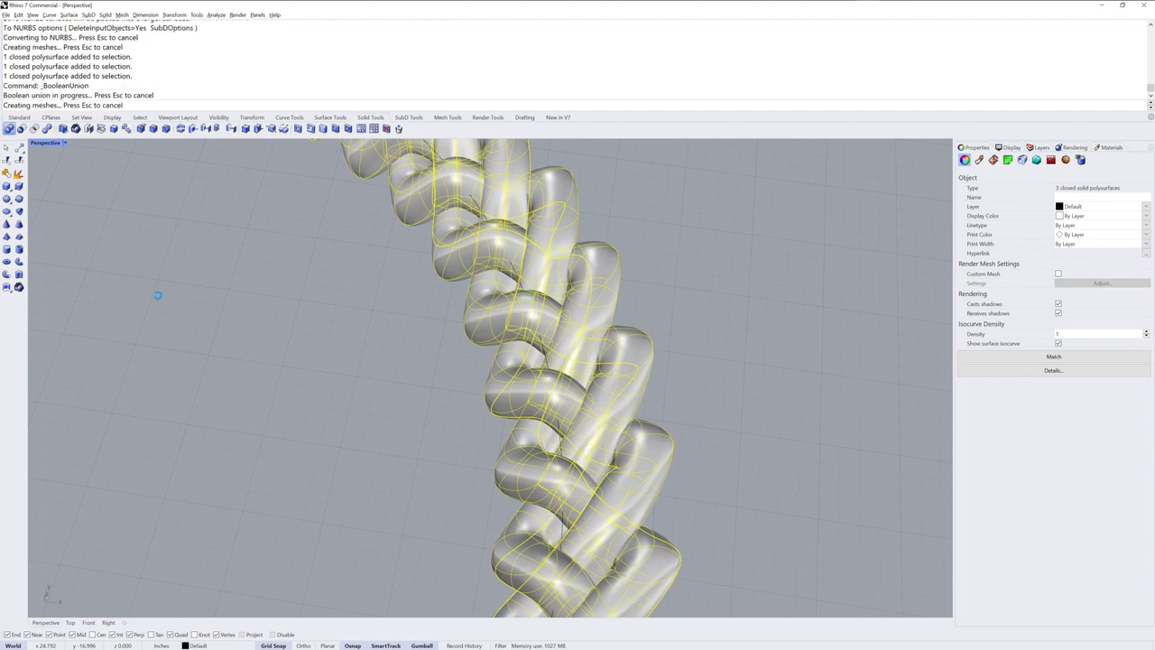
- Select the unioned ring to check its object type, and shrink the command history to a compact height
left_click(716, 300)
left_click(604, 277)
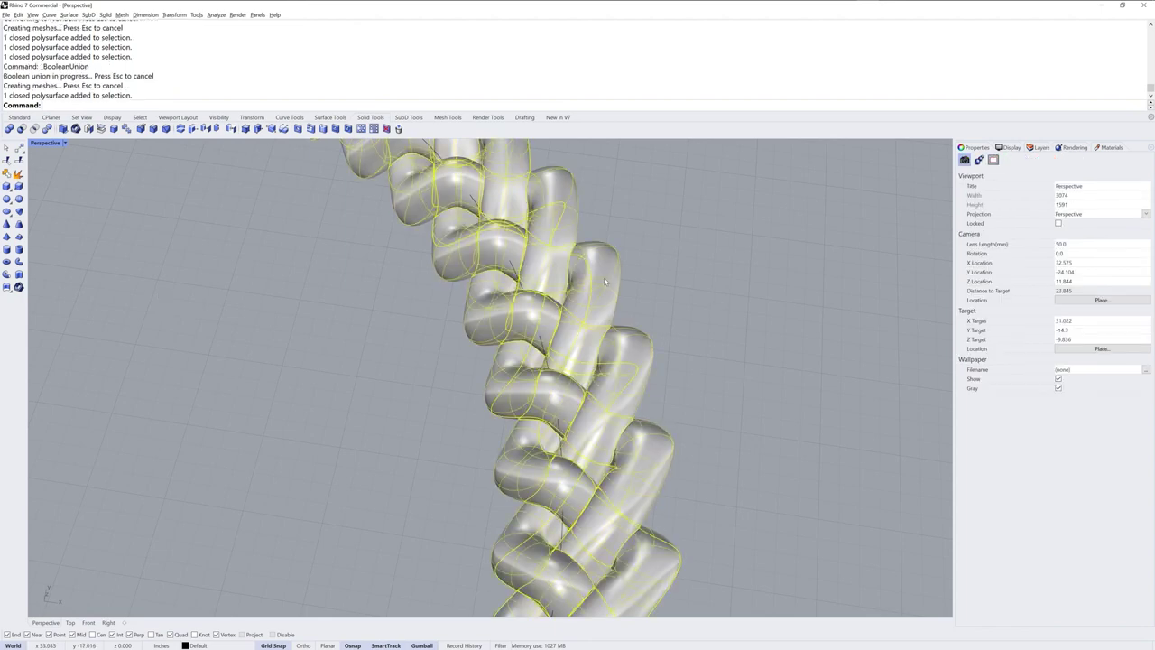
scroll(634, 291, "down", 2)
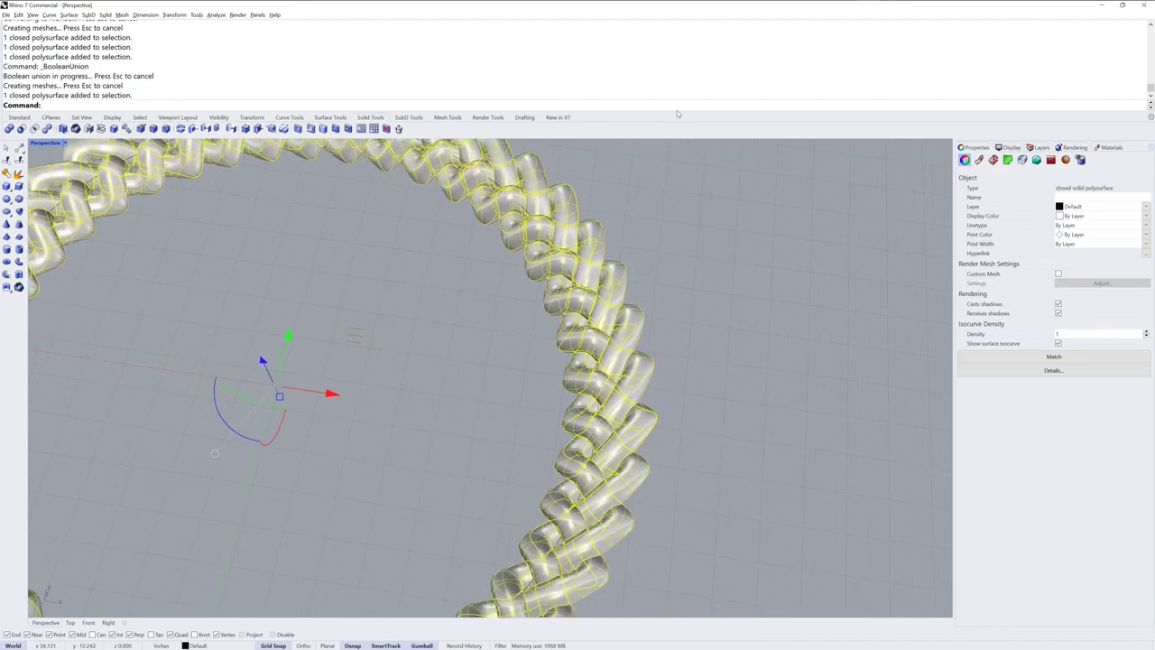
left_click_drag(676, 50, 676, 44)
scroll(665, 243, "down", 6)
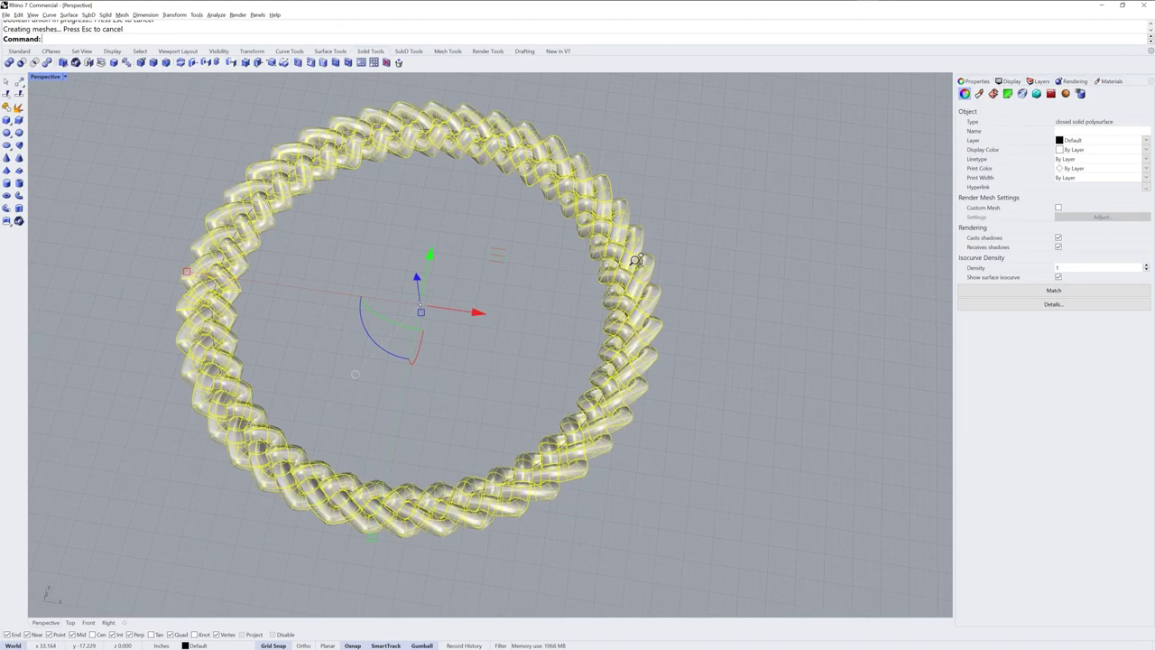
left_click(544, 299)
right_click_drag(545, 299, 593, 291)
left_click(643, 328)
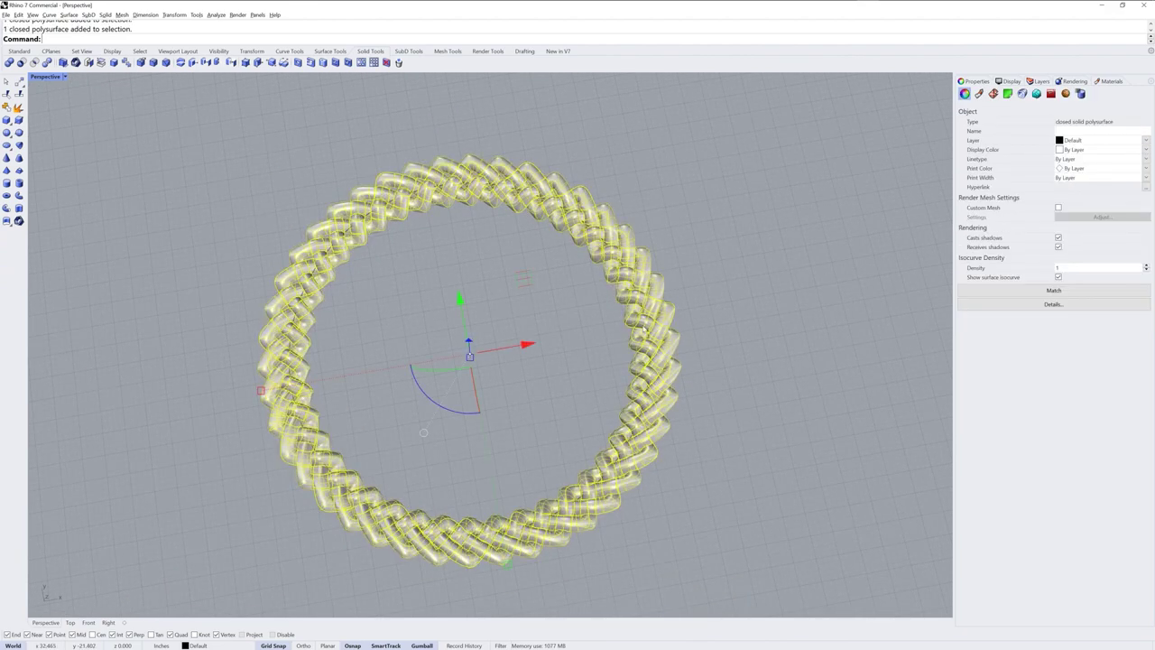
- Clear the selection and examine the unioned ring from several angles and alongside the straight braid
right_click_drag(765, 314, 604, 388)
scroll(604, 376, "up", 3)
left_click(603, 377)
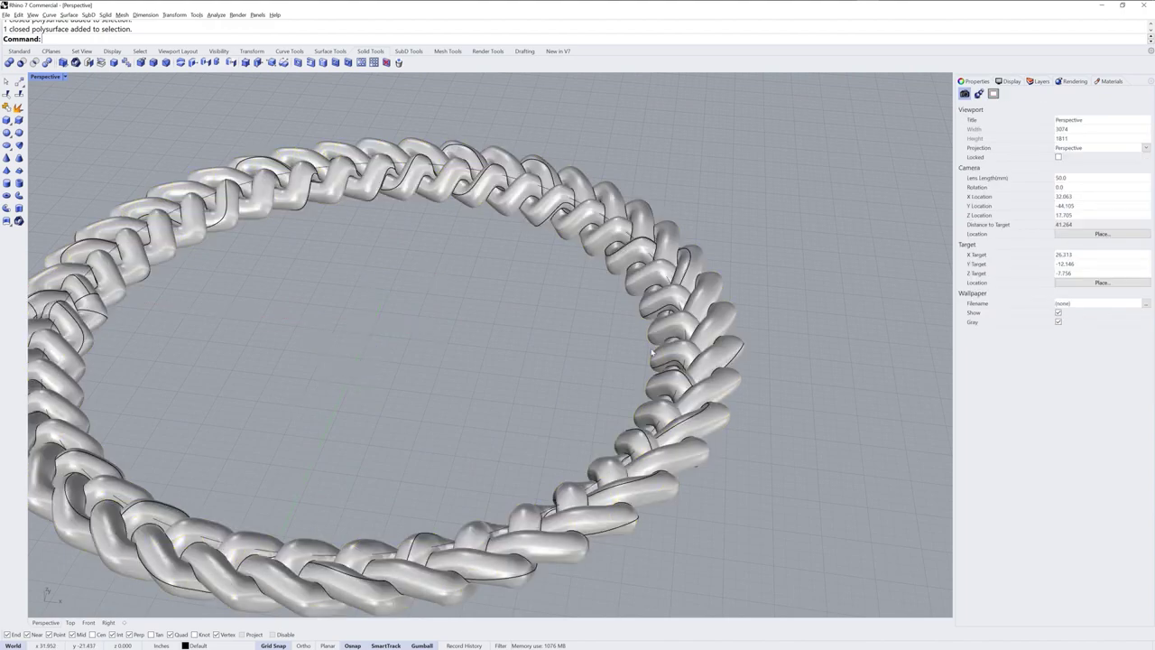
left_click(660, 323)
right_click_drag(661, 323, 753, 309)
left_click(753, 309)
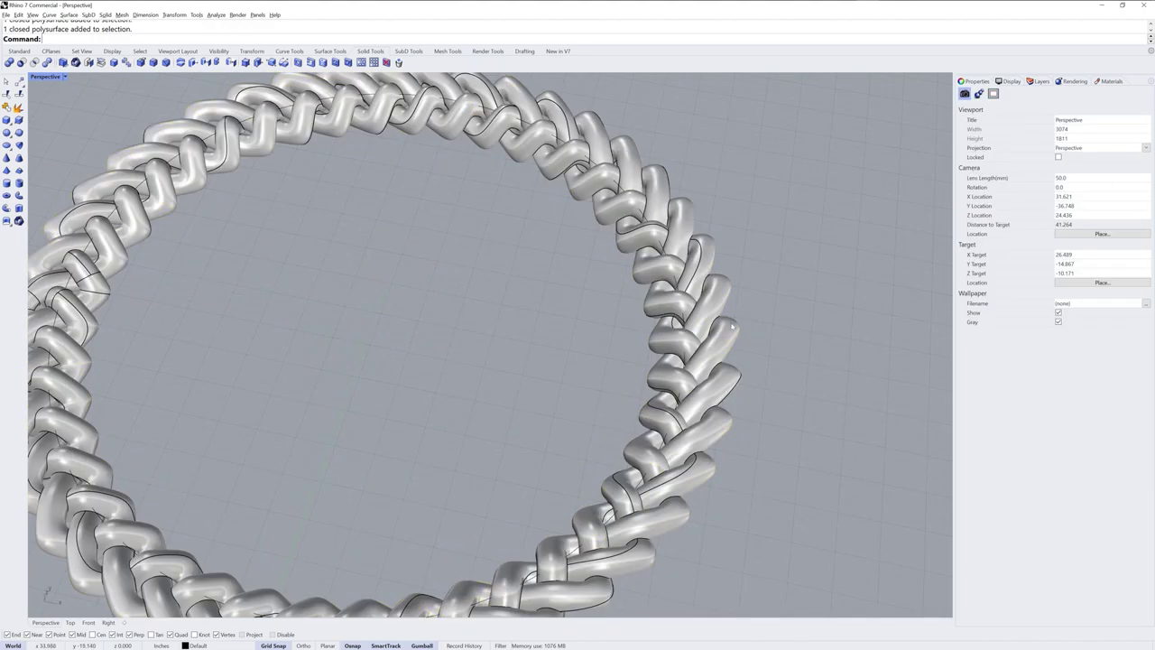
right_click_drag(677, 321, 750, 339, "shift")
scroll(750, 338, "down", 5)
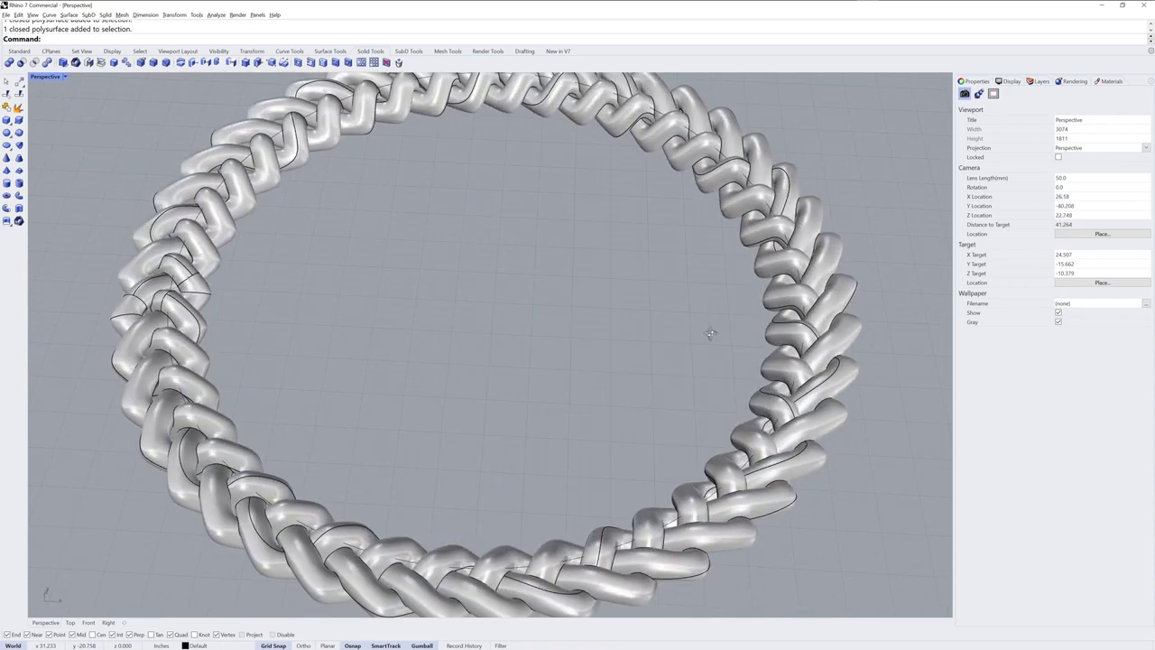
scroll(689, 334, "down", 3)
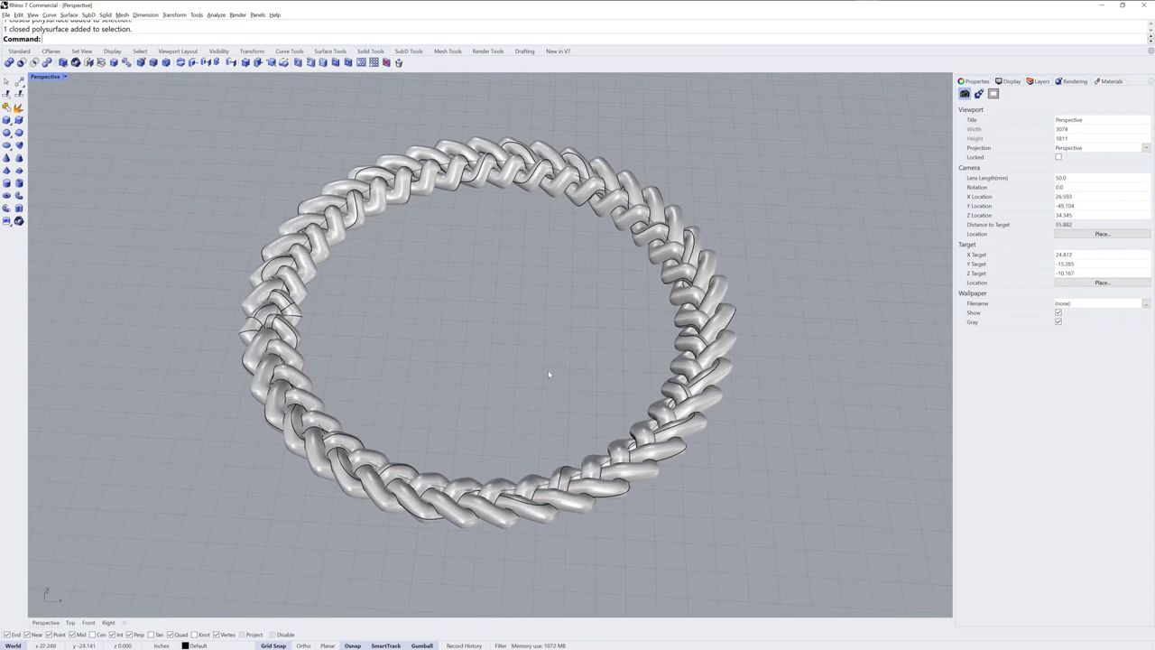
scroll(548, 373, "down", 5)
right_click_drag(509, 389, 610, 382, "shift")
mouse_move(546, 386)
right_mouse_down()
mouse_move(551, 378)
mouse_move(532, 387)
right_mouse_up()
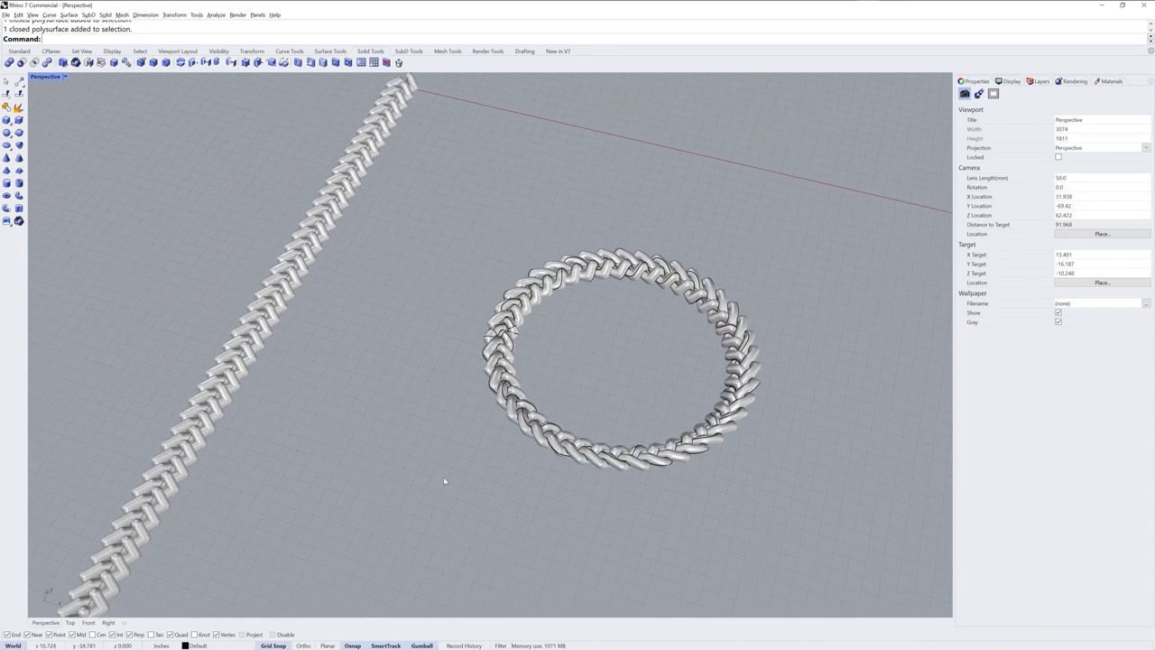